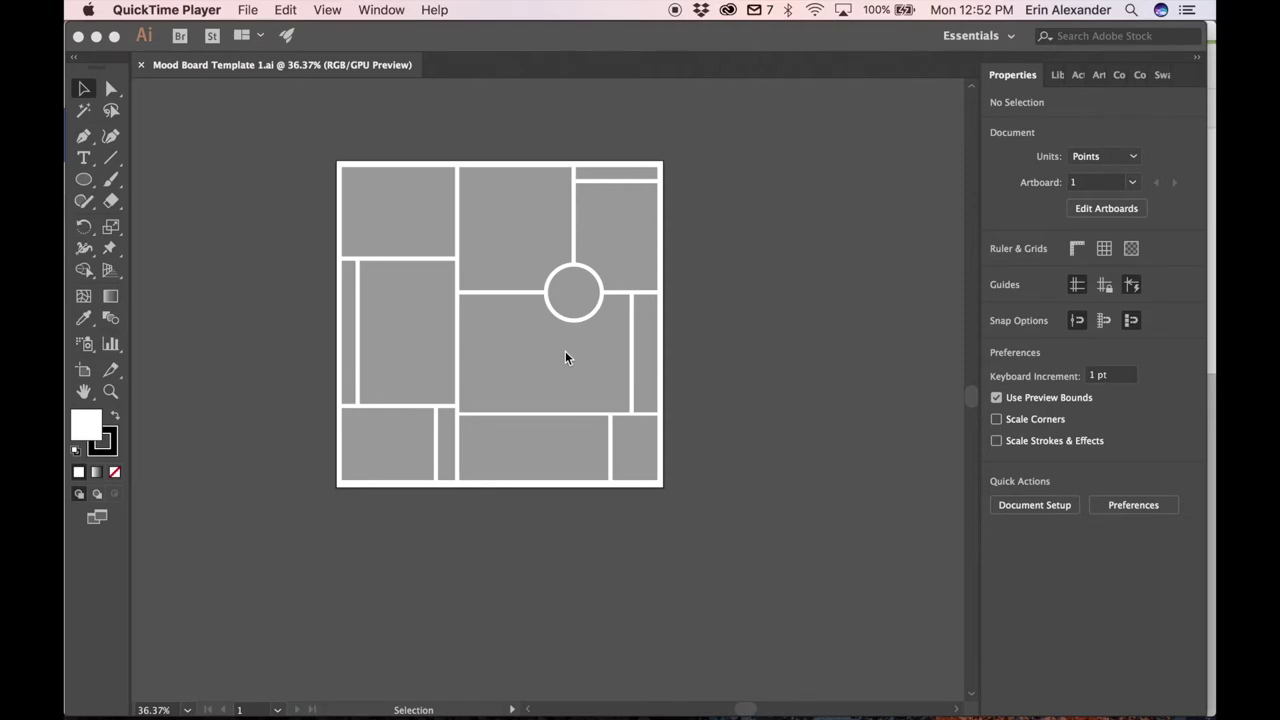
Place the alexander-mils coffee-cup photo from the Stock photos folder beside the template
{"action": "left_click", "coordinate": [104, 75]}
{"action": "left_click", "coordinate": [222, 9]}
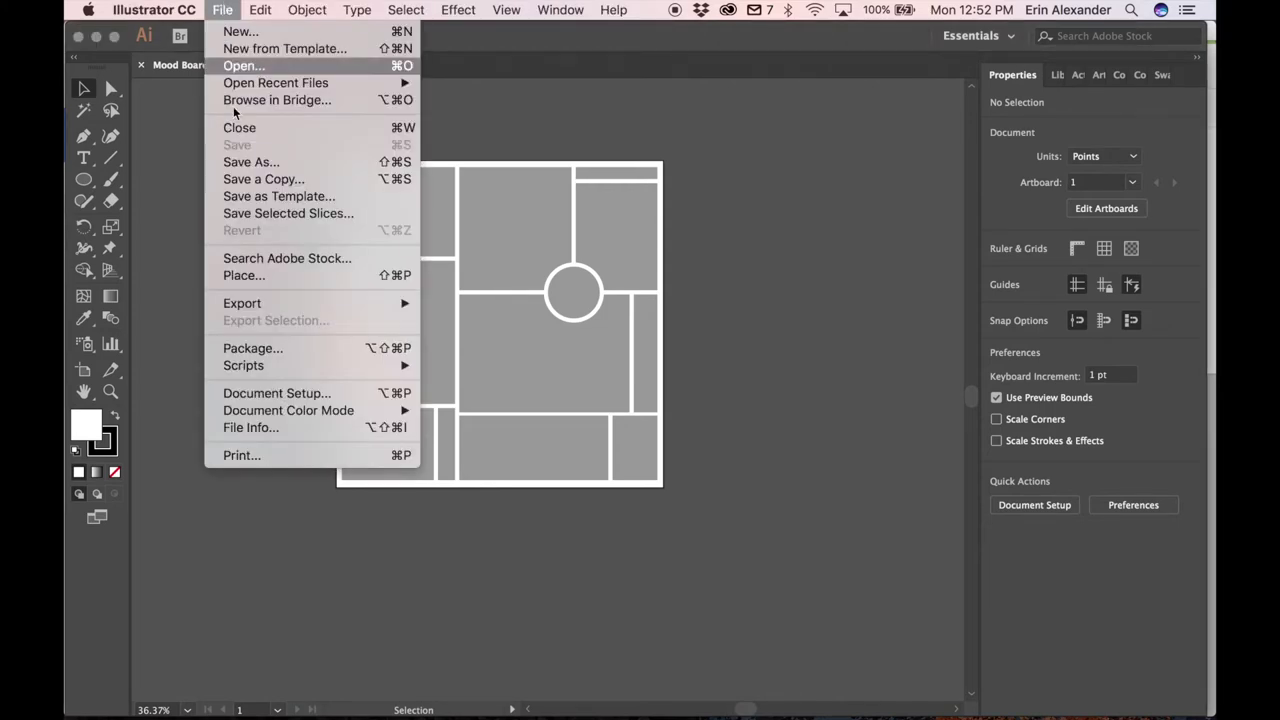
{"action": "left_click", "coordinate": [249, 274]}
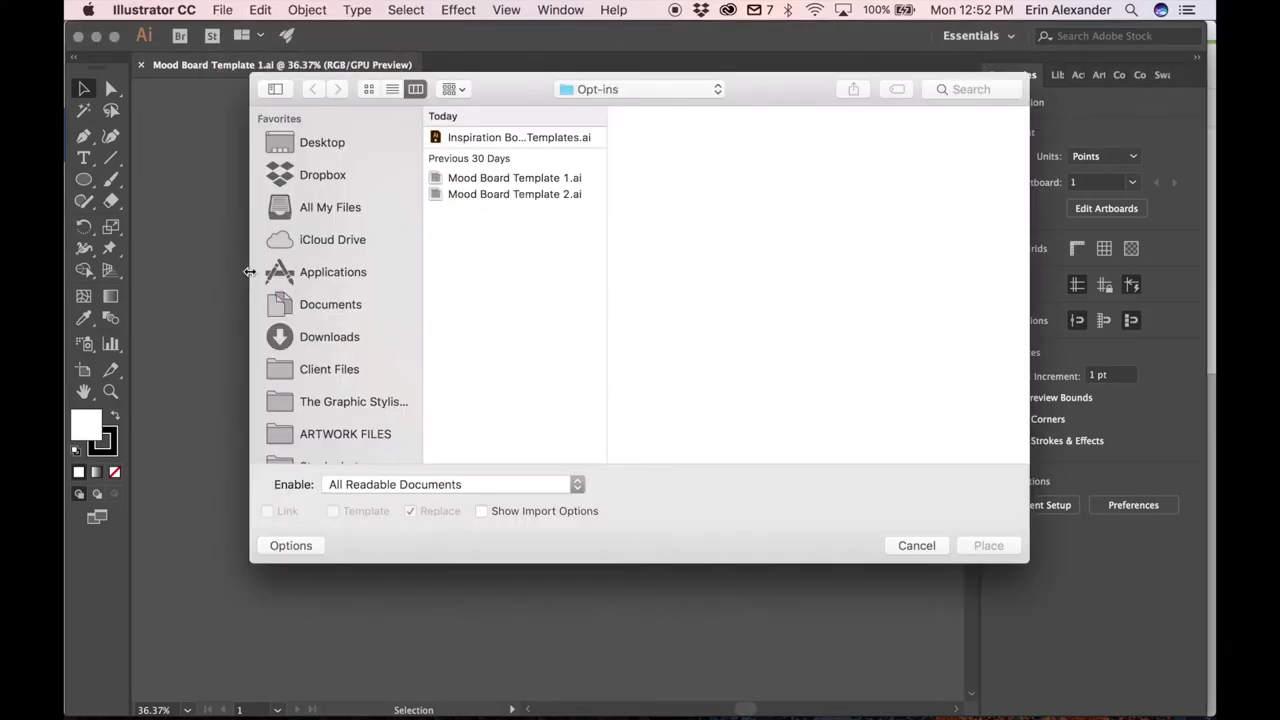
{"action": "scroll", "coordinate": [359, 346], "scroll_direction": "down", "scroll_amount": 3}
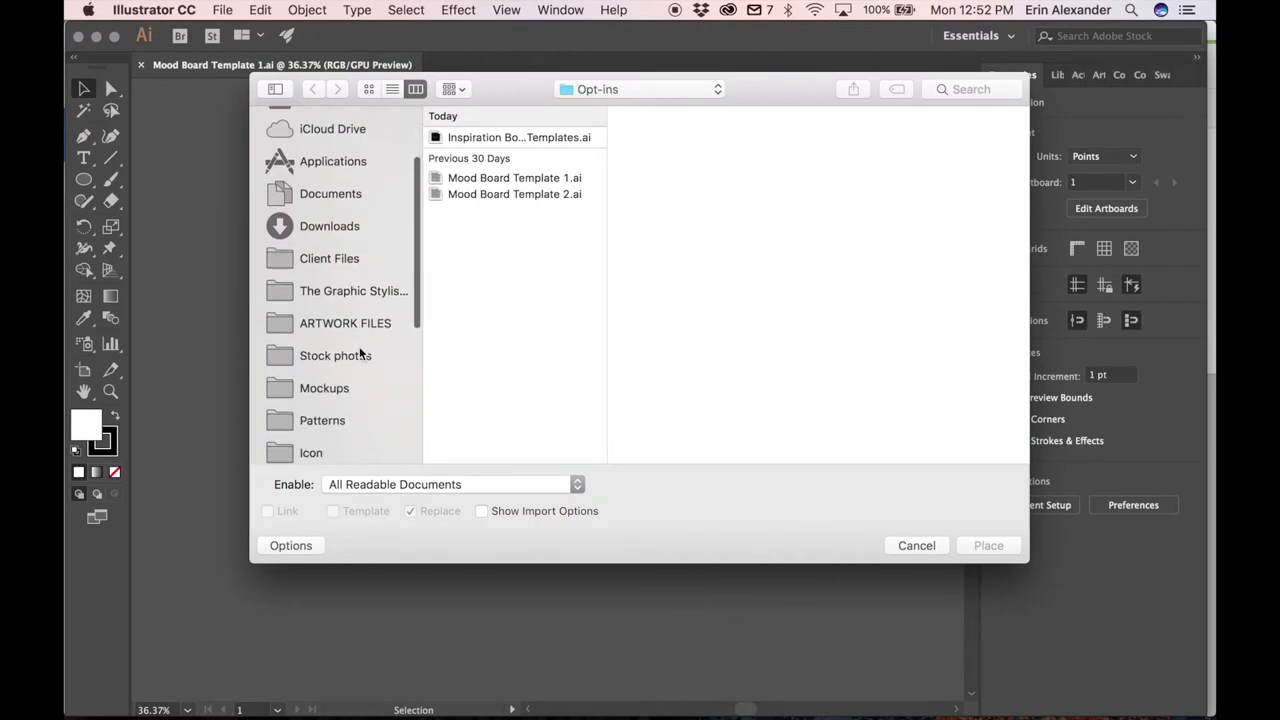
{"action": "left_click", "coordinate": [362, 356]}
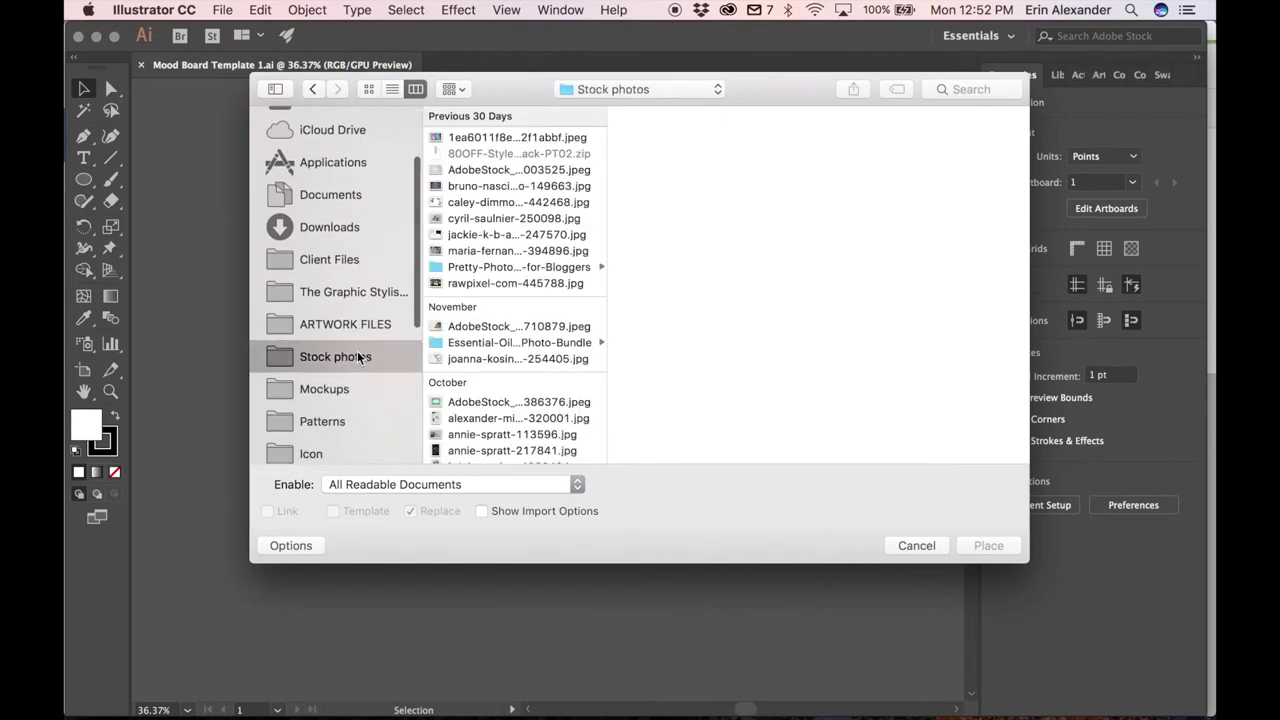
{"action": "scroll", "coordinate": [511, 129], "scroll_direction": "down", "scroll_amount": 2}
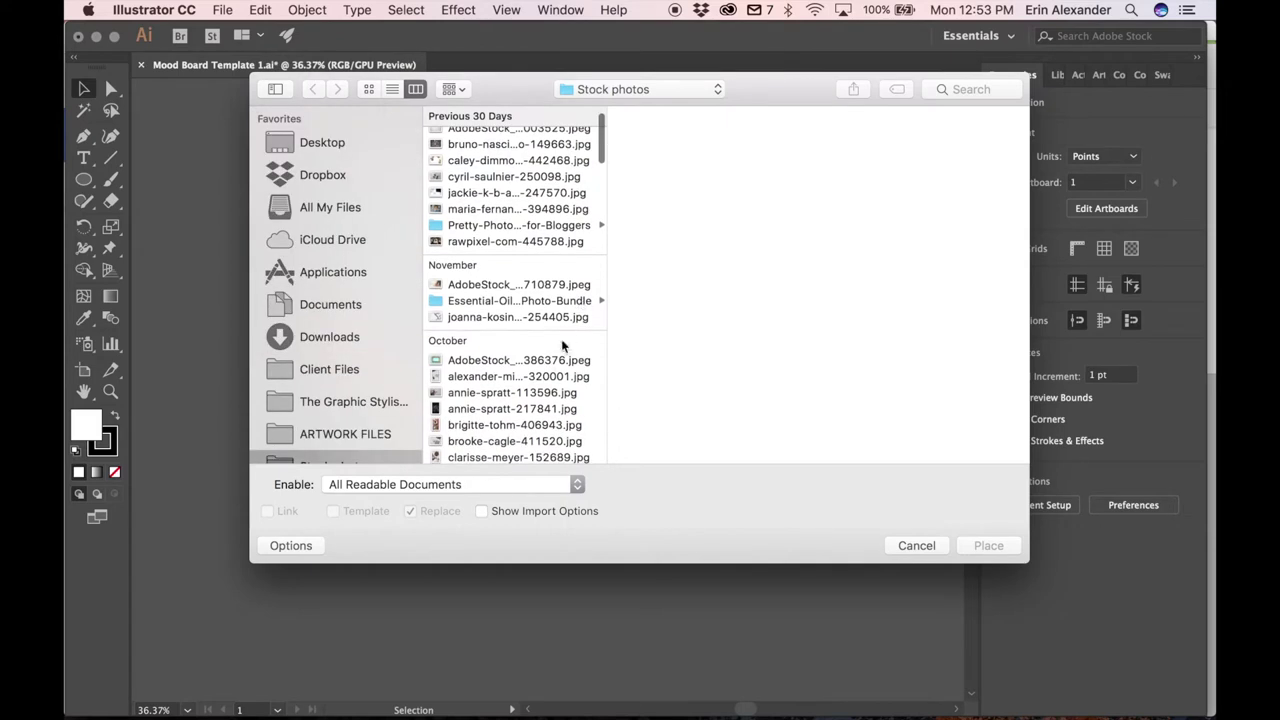
{"action": "left_click", "coordinate": [555, 375]}
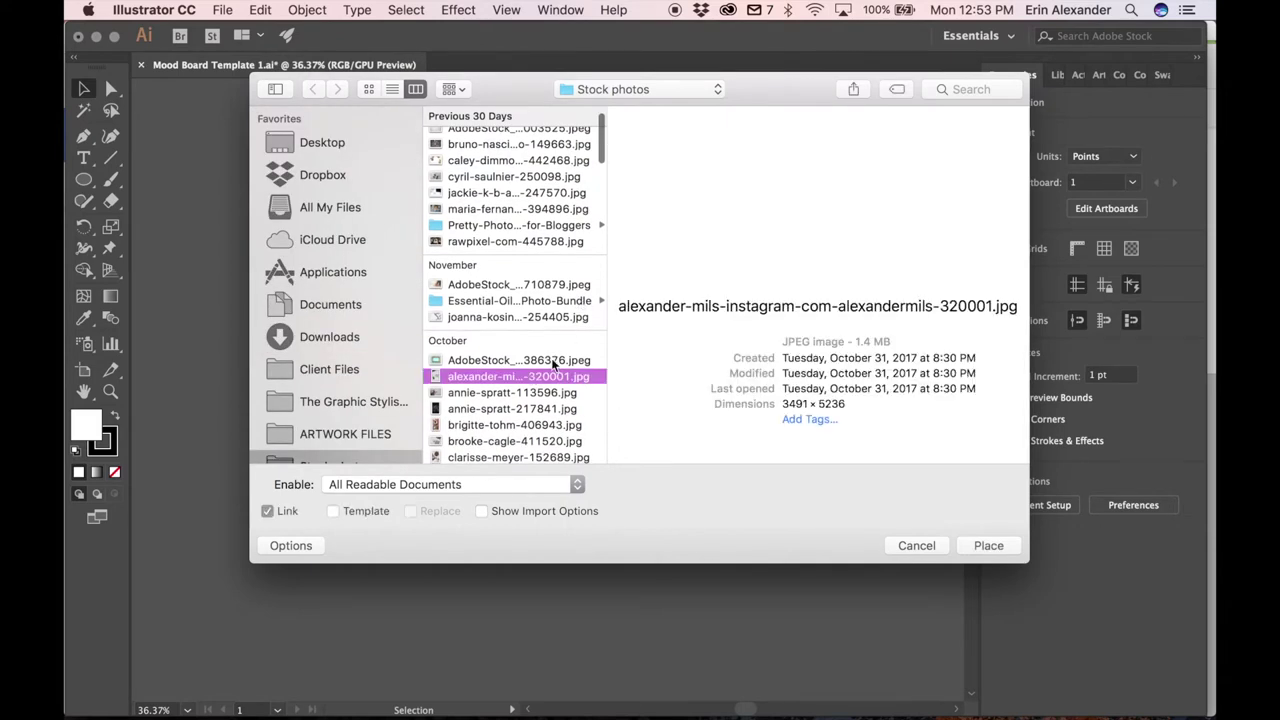
{"action": "left_click", "coordinate": [968, 546]}
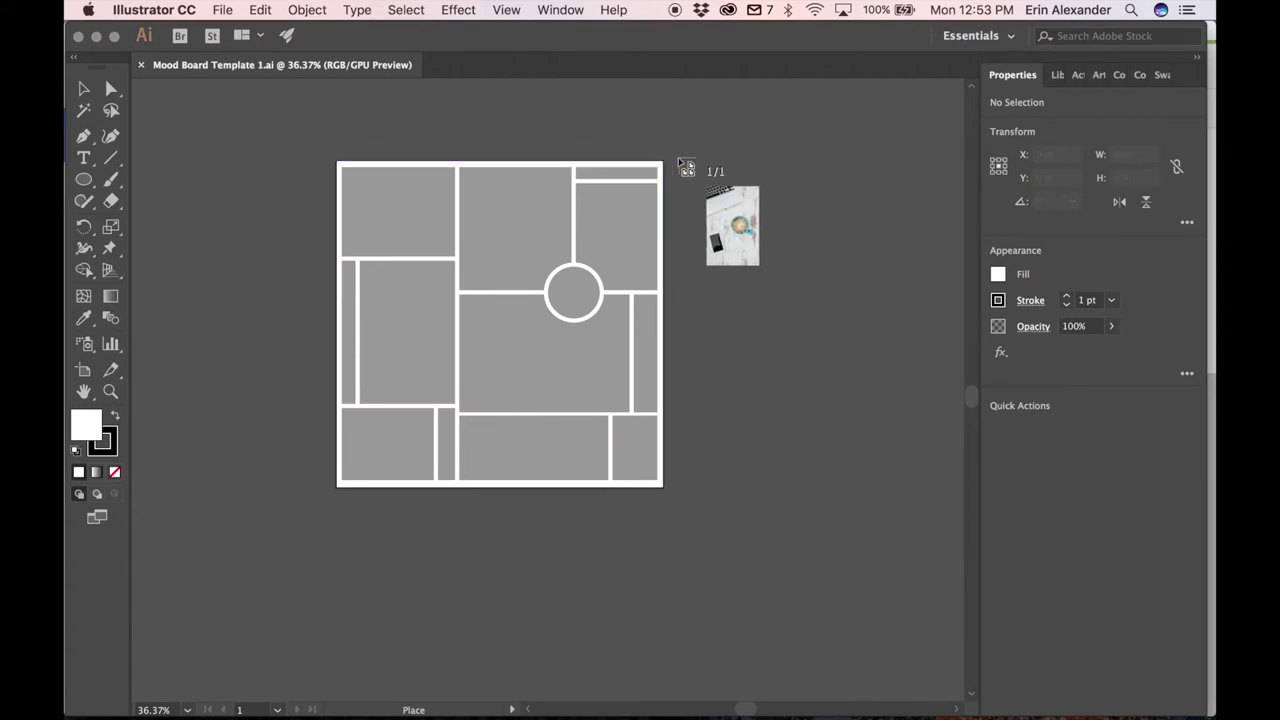
{"action": "left_click_drag", "start_coordinate": [678, 158], "coordinate": [918, 428]}
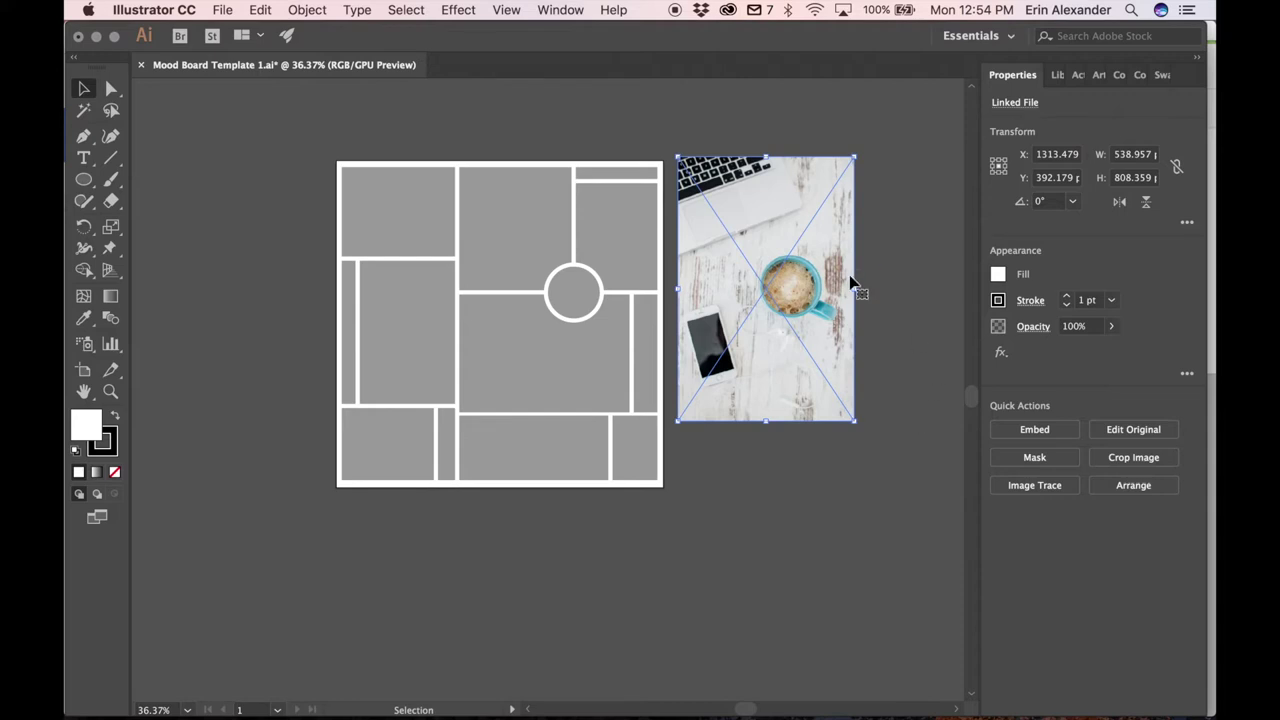
Drag the coffee-cup photo over the template's top-middle grey box
{"action": "left_click_drag", "start_coordinate": [841, 268], "coordinate": [596, 231]}
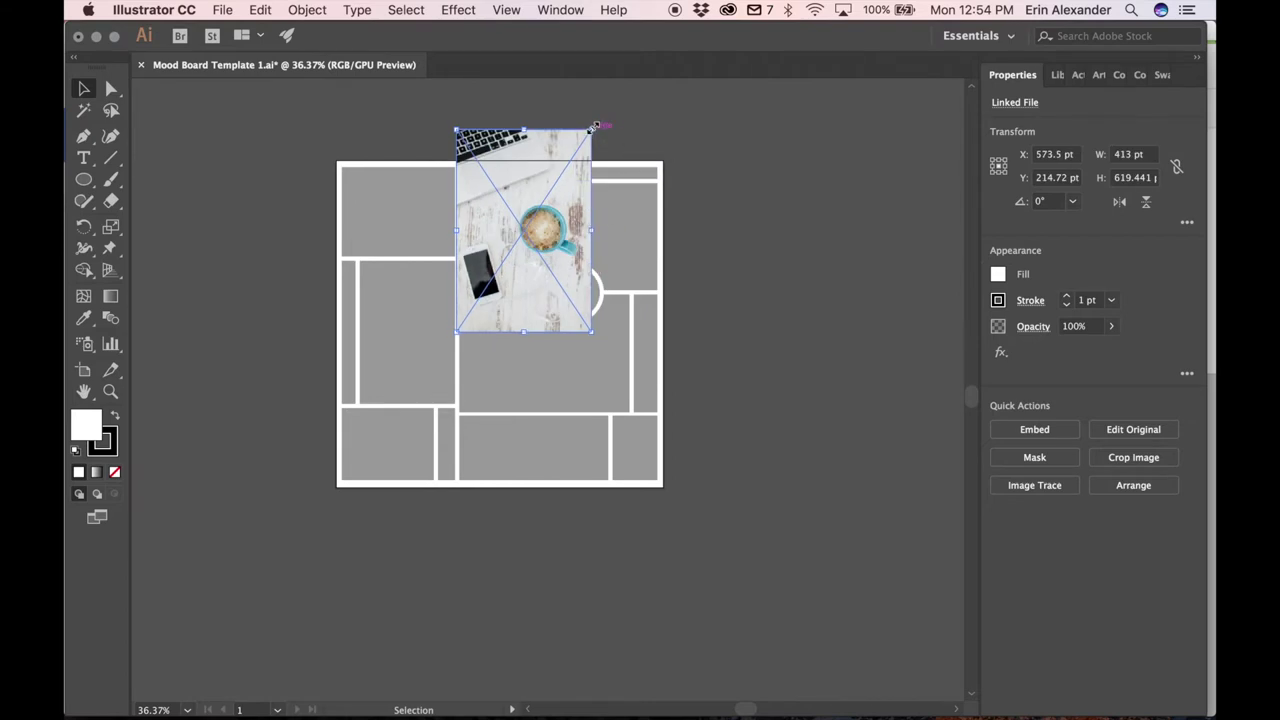
Scale the coffee photo proportionally to 369 × 553.447 pt, undoing an accidental narrowing
{"action": "mouse_move", "coordinate": [593, 127]}
{"action": "left_mouse_down"}
{"action": "mouse_move", "coordinate": [613, 114]}
{"action": "mouse_move", "coordinate": [632, 122]}
{"action": "mouse_move", "coordinate": [590, 132]}
{"action": "mouse_move", "coordinate": [614, 111]}
{"action": "mouse_move", "coordinate": [578, 153]}
{"action": "mouse_move", "coordinate": [602, 127]}
{"action": "left_mouse_up"}
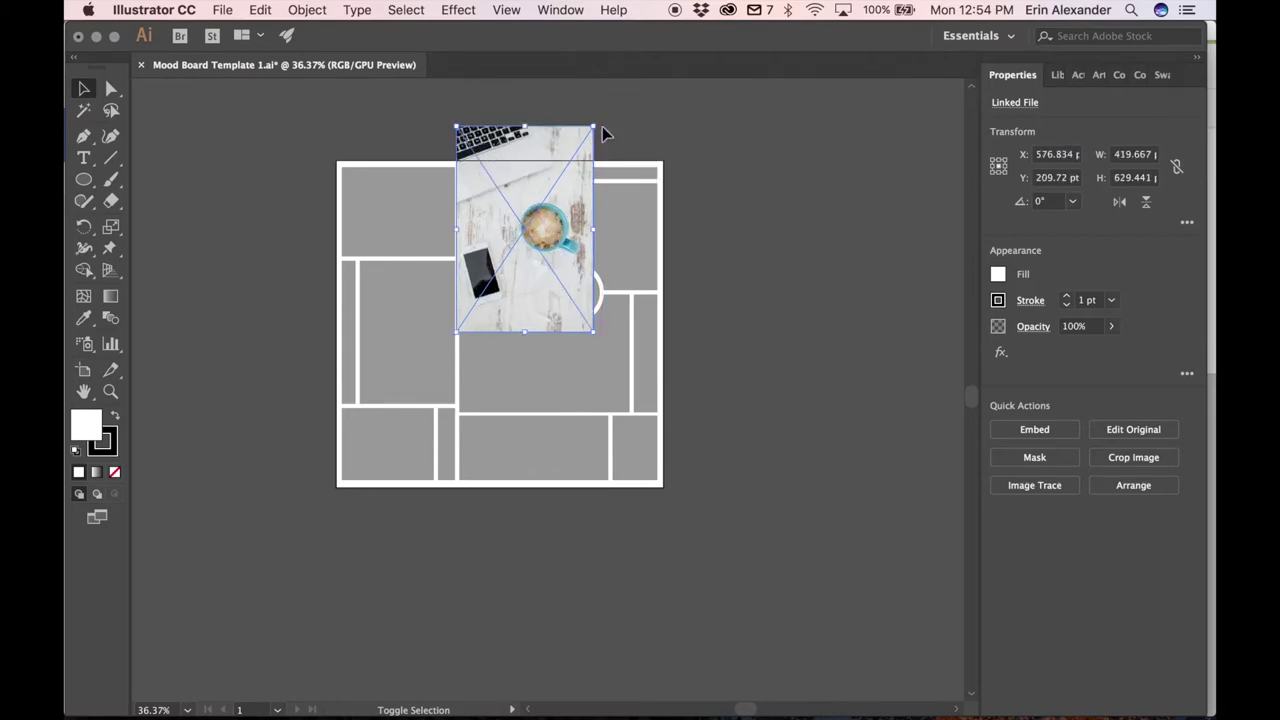
{"action": "left_click_drag", "start_coordinate": [594, 229], "coordinate": [518, 229]}
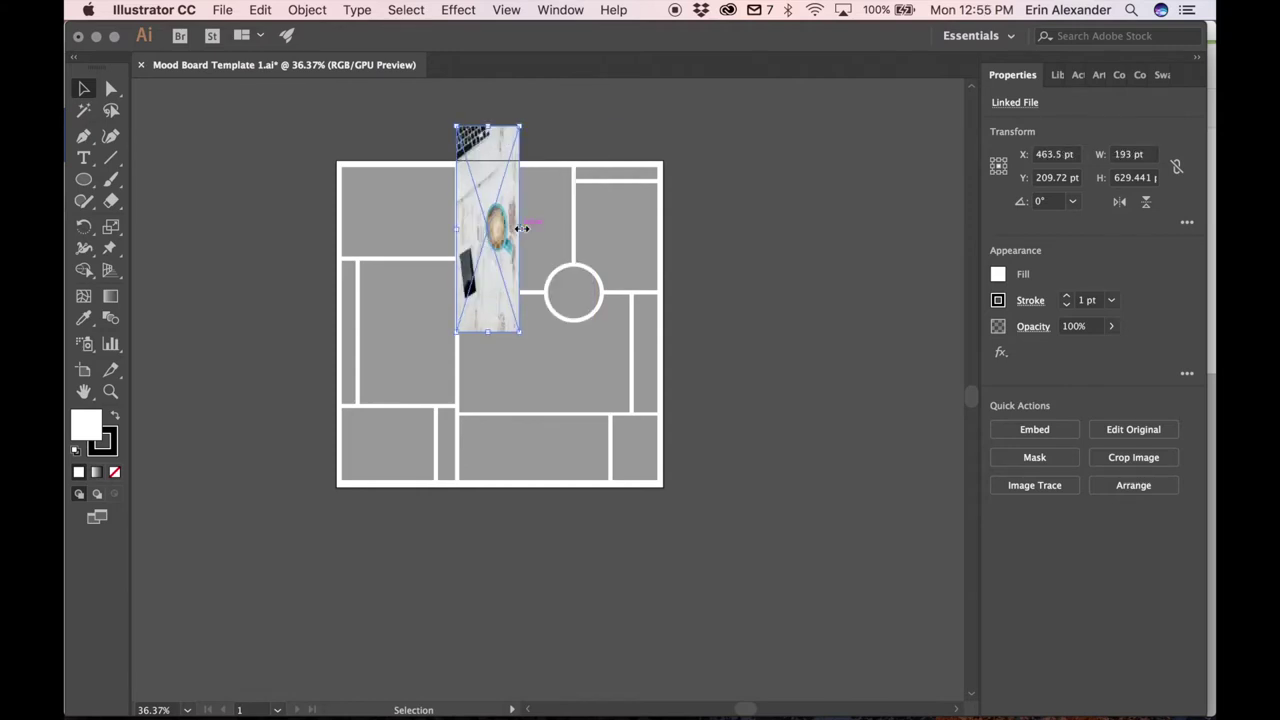
{"action": "key", "text": "super+z"}
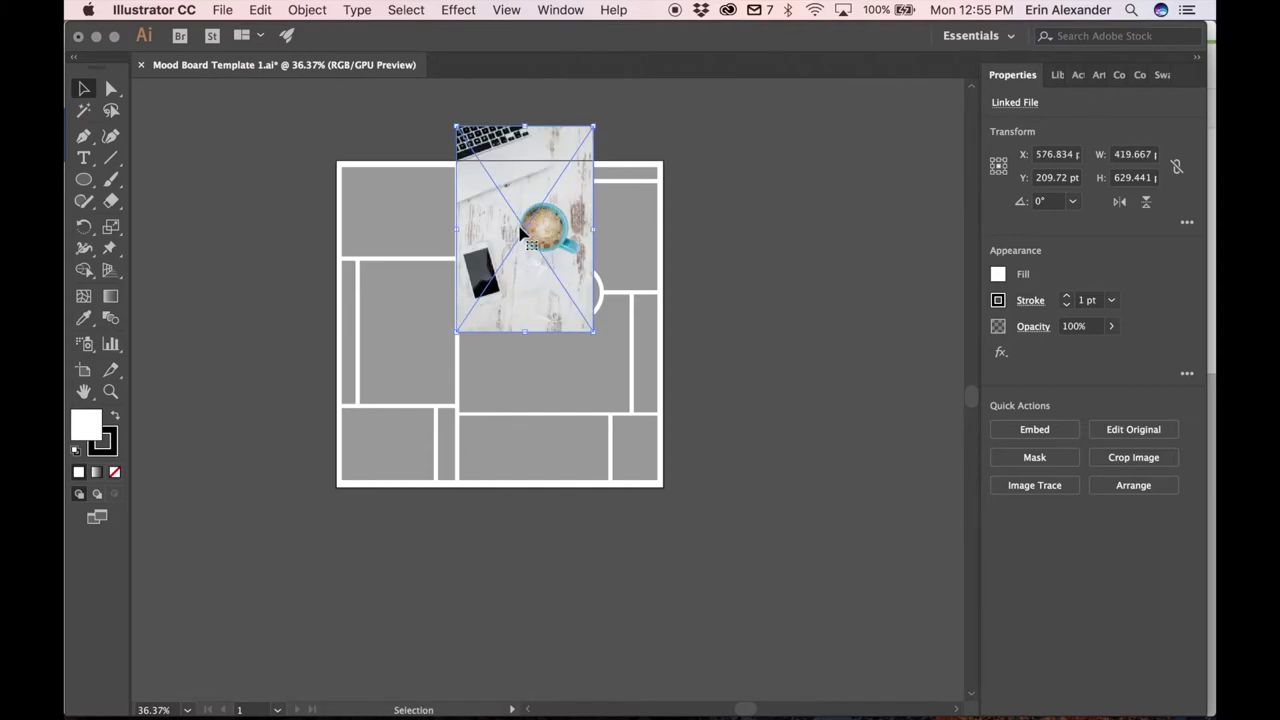
{"action": "mouse_move", "coordinate": [594, 229]}
{"action": "left_mouse_down"}
{"action": "mouse_move", "coordinate": [528, 230]}
{"action": "mouse_move", "coordinate": [648, 232]}
{"action": "mouse_move", "coordinate": [577, 232]}
{"action": "left_mouse_up"}
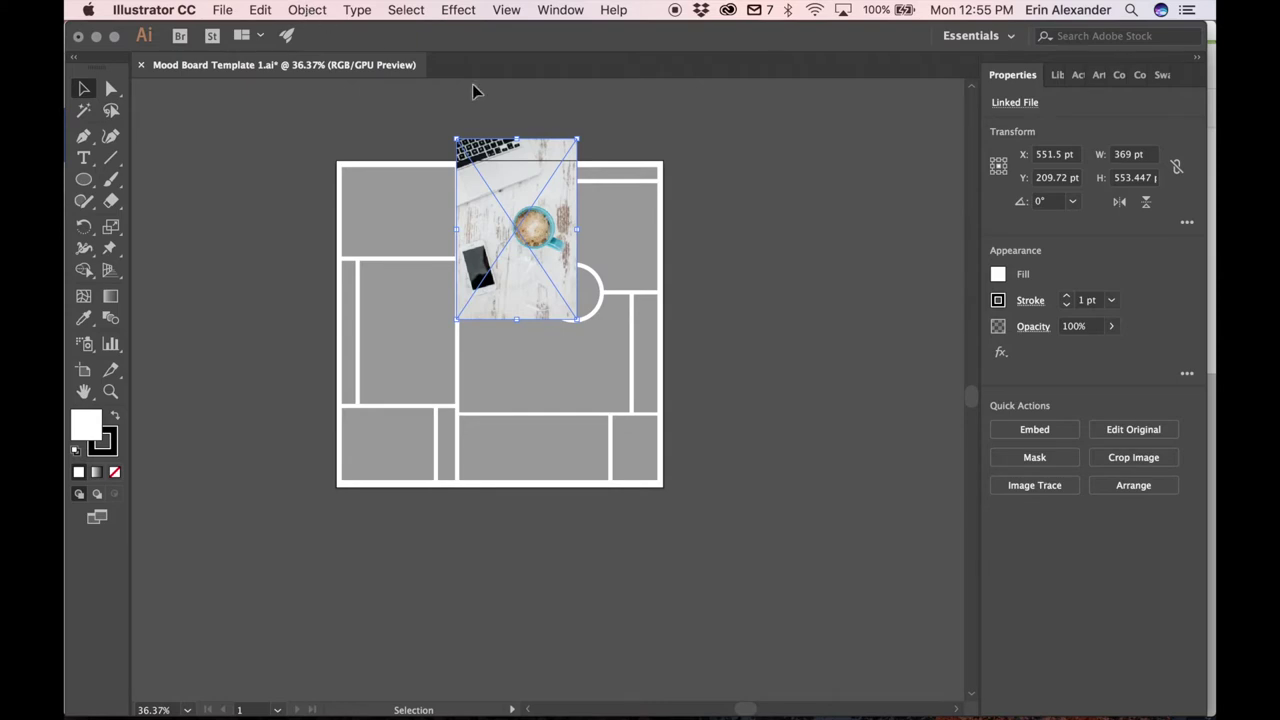
Send the coffee photo to back and clip it inside the top-middle grey box
{"action": "left_click", "coordinate": [307, 10]}
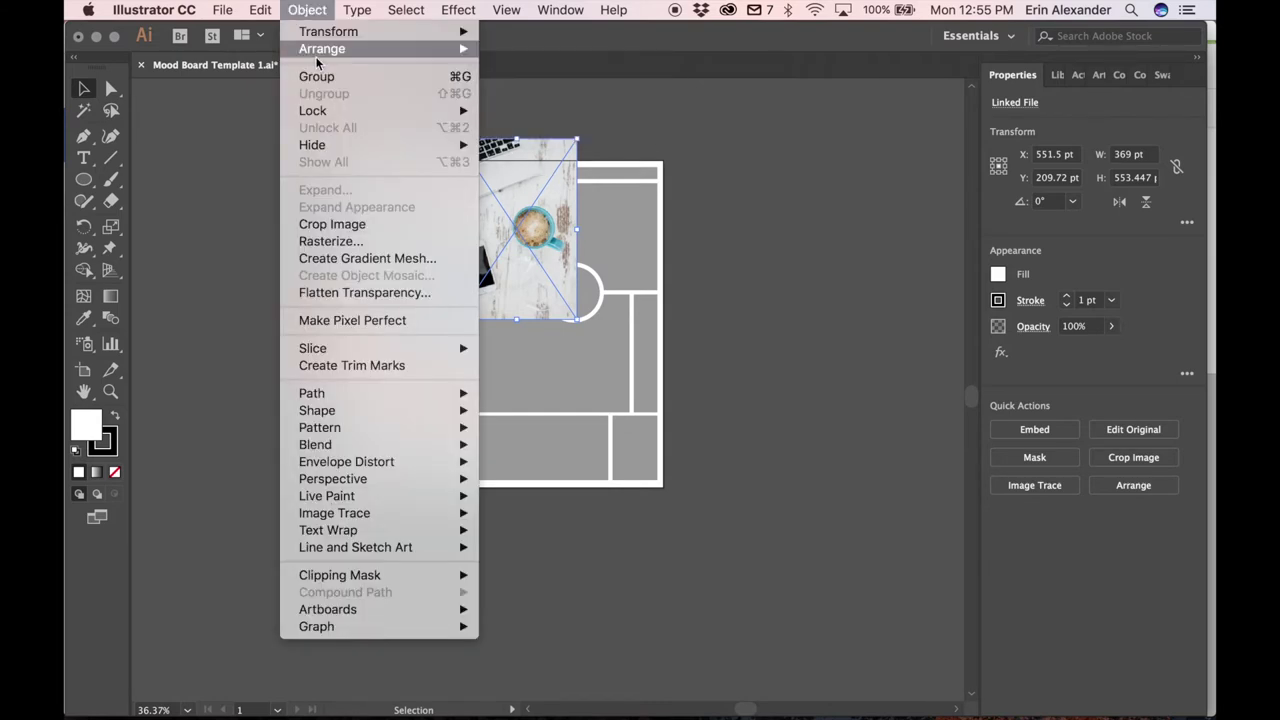
{"action": "mouse_move", "coordinate": [318, 52]}
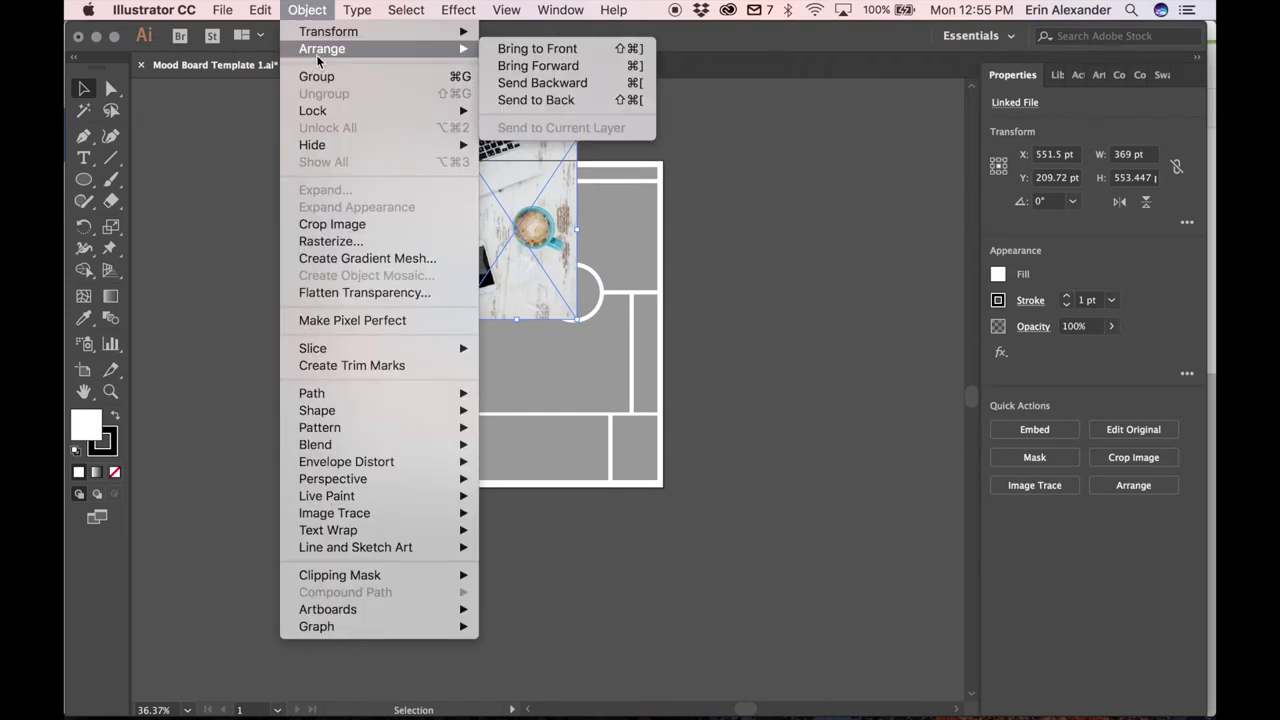
{"action": "left_click", "coordinate": [627, 102]}
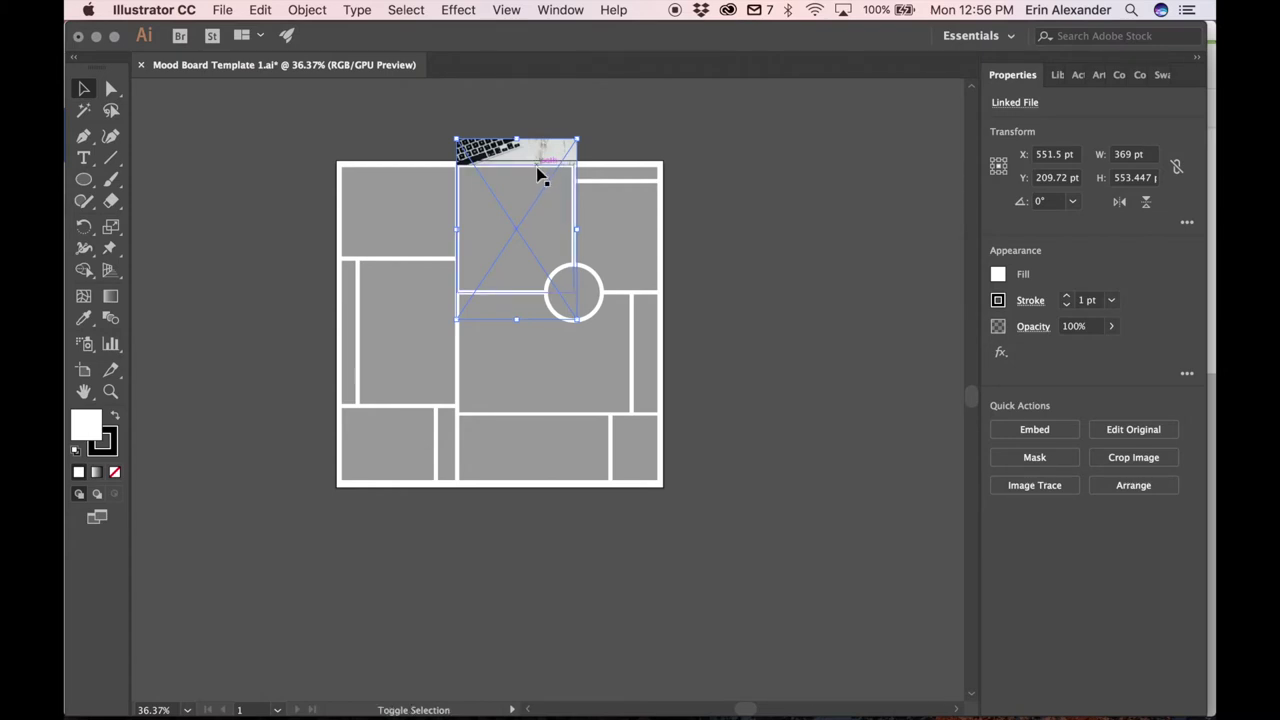
{"action": "left_click", "coordinate": [536, 168], "text": "shift"}
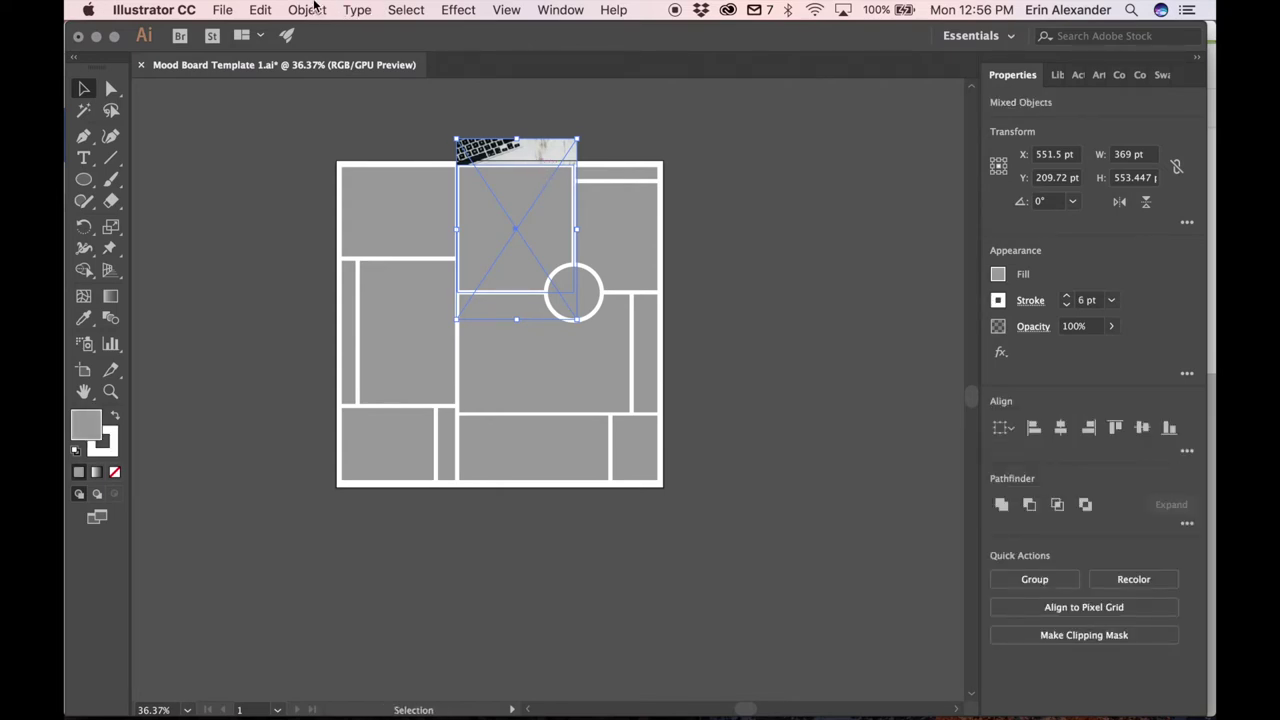
{"action": "left_click", "coordinate": [308, 10]}
{"action": "mouse_move", "coordinate": [379, 580]}
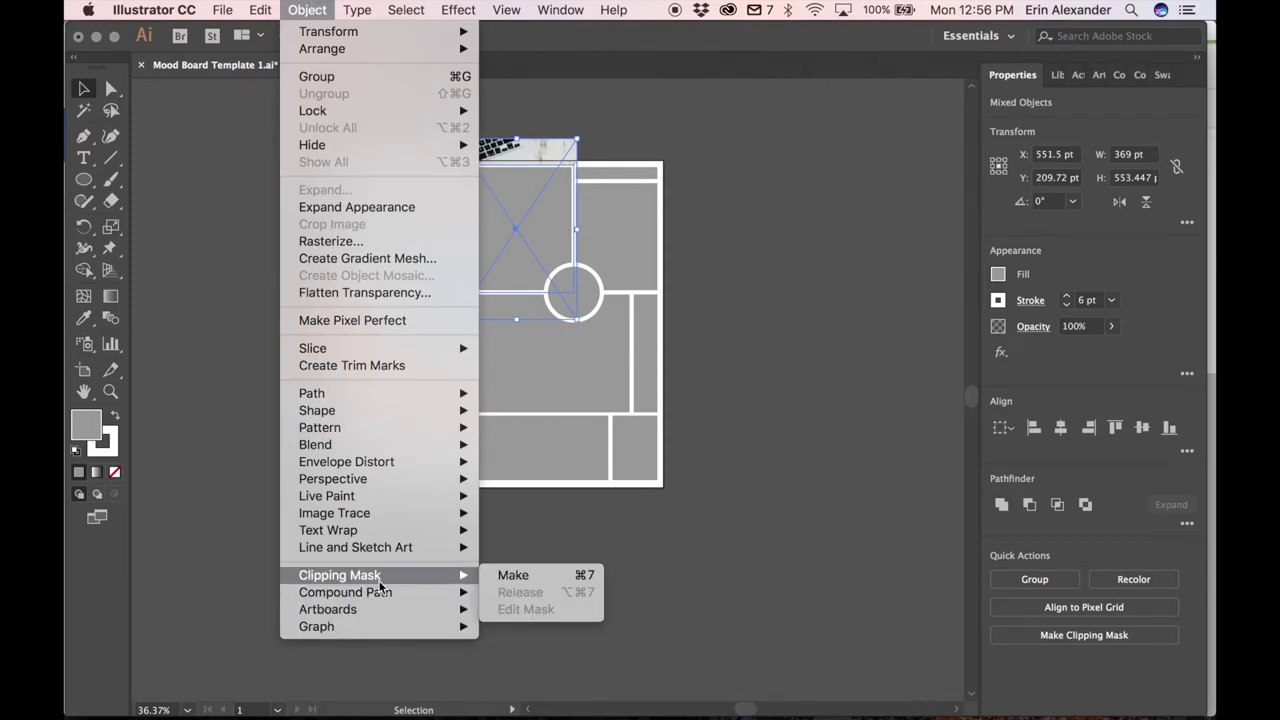
{"action": "left_click", "coordinate": [522, 576]}
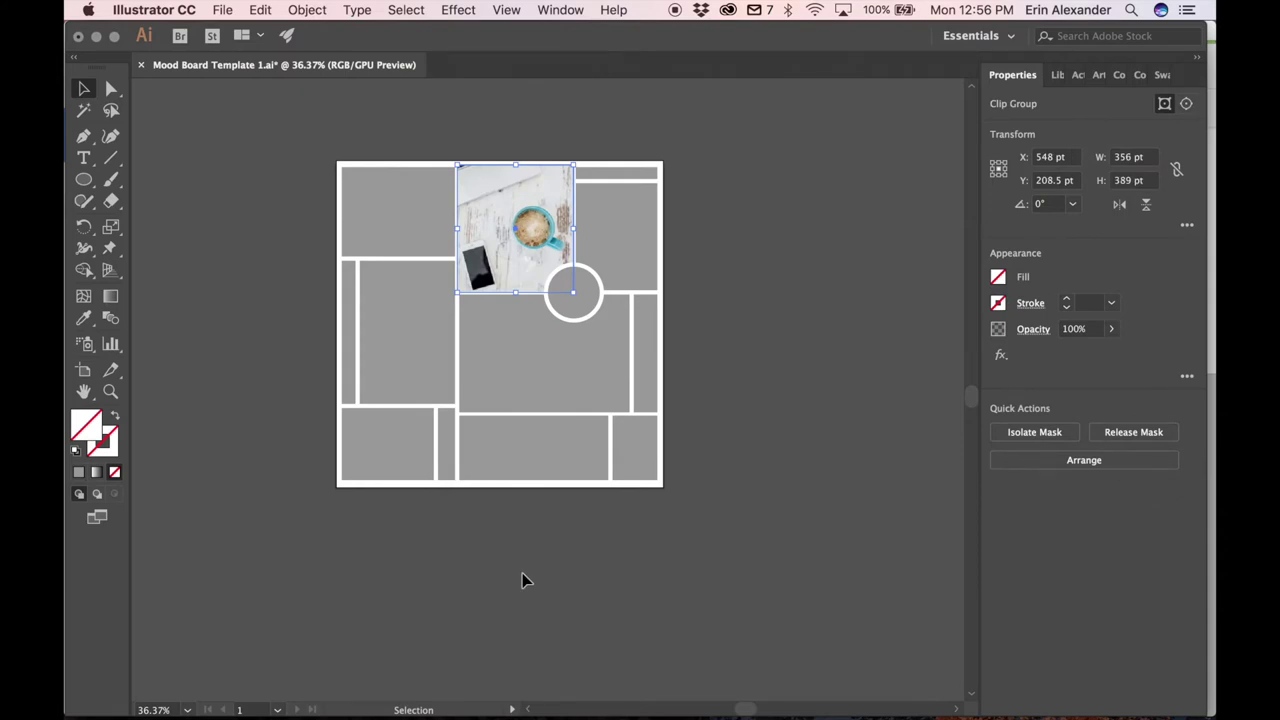
{"action": "left_click", "coordinate": [522, 574]}
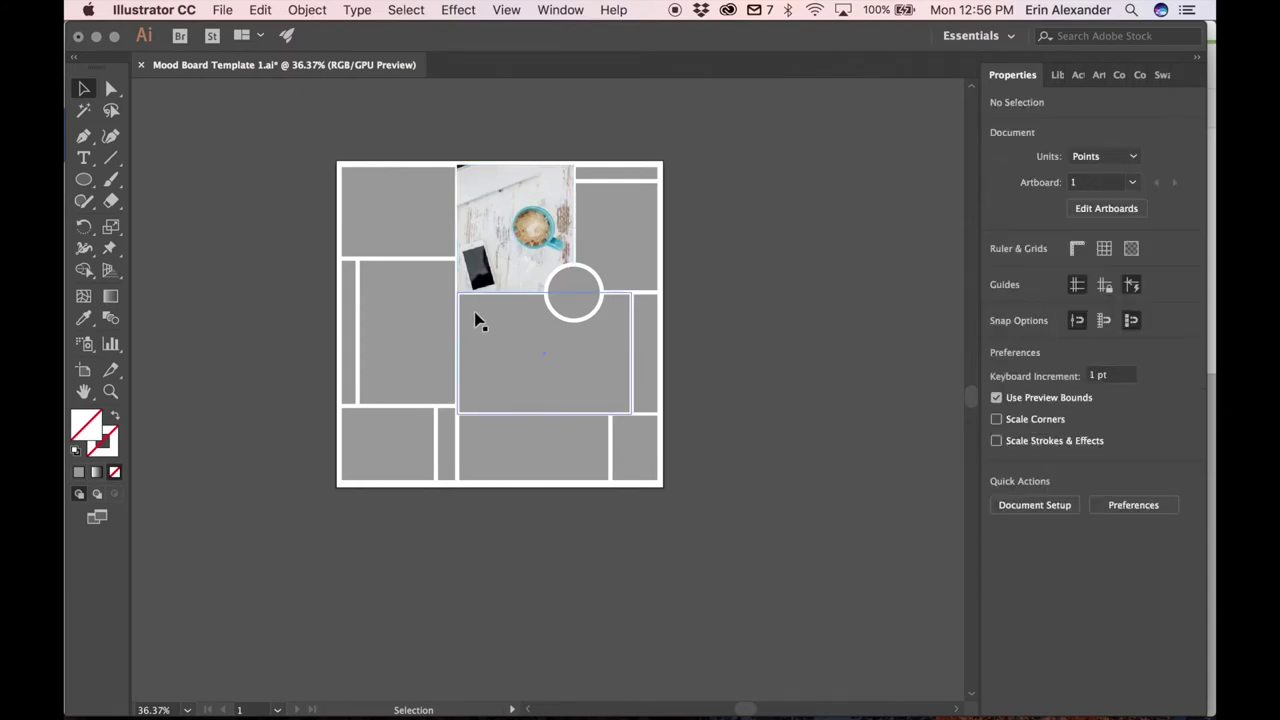
Set the clipped coffee photo's stroke to 6 pt white
{"action": "left_click", "coordinate": [501, 248]}
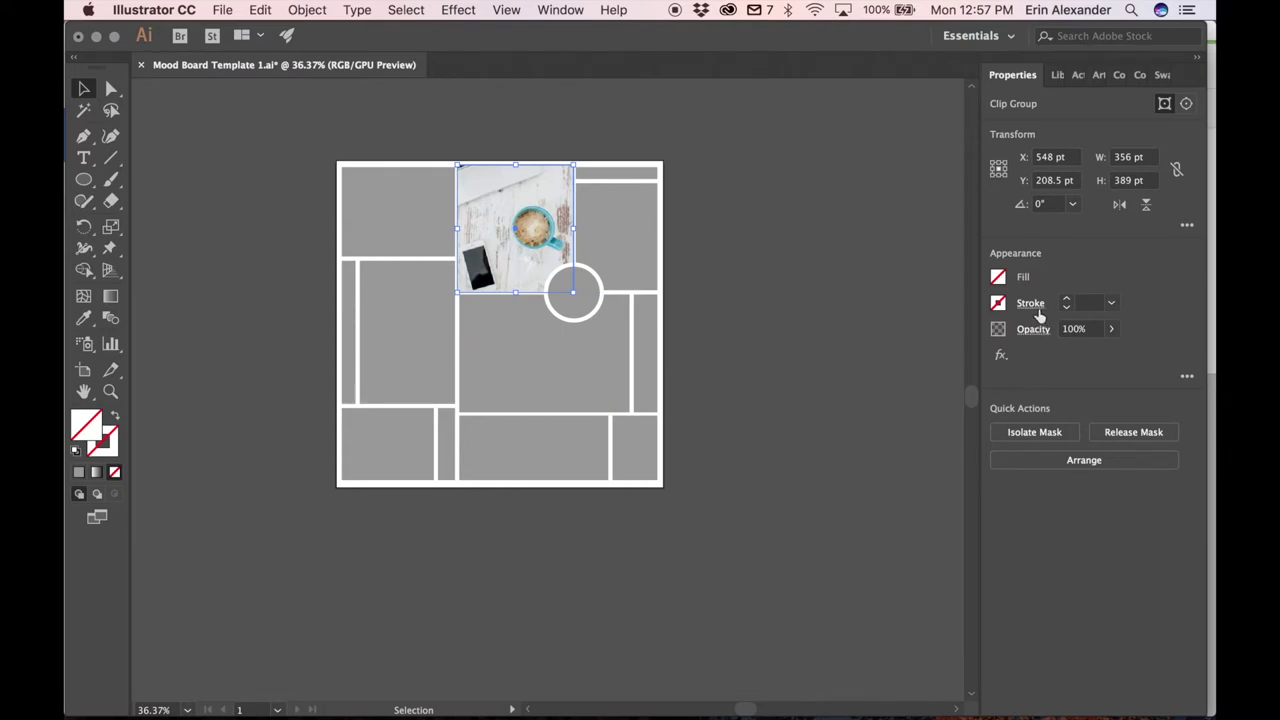
{"action": "left_click", "coordinate": [1111, 302]}
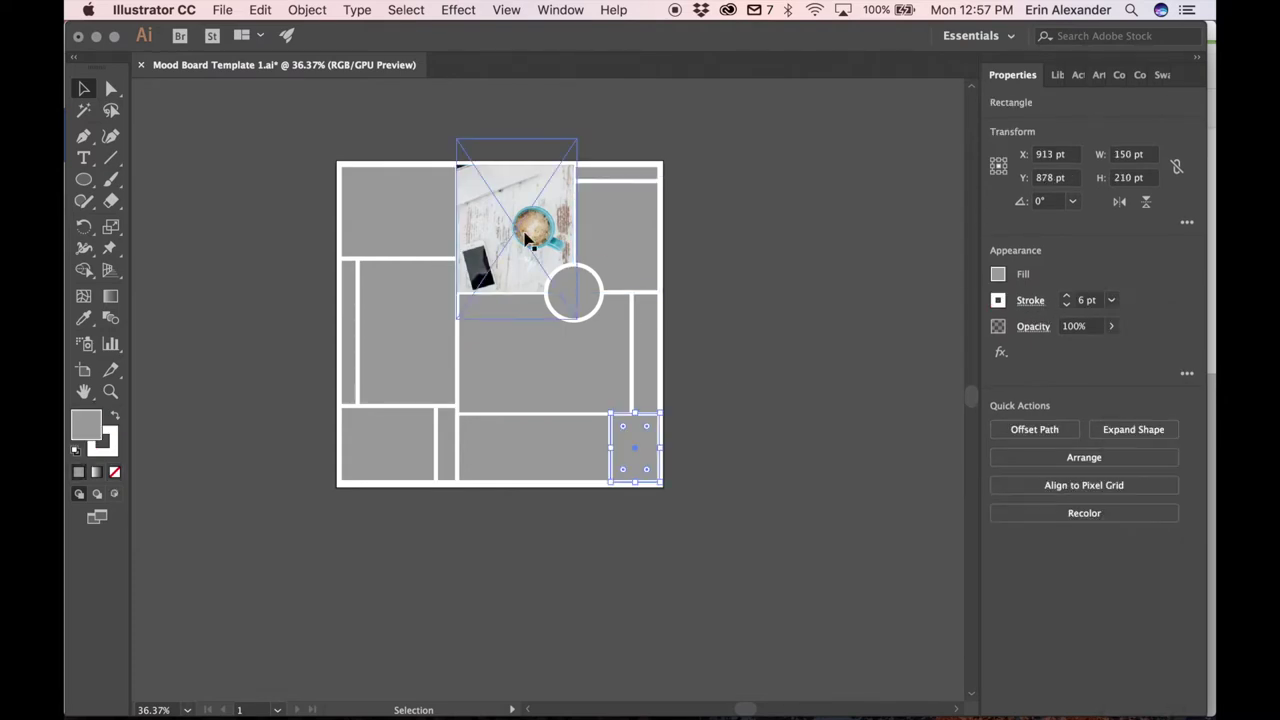
{"action": "left_click", "coordinate": [527, 238]}
{"action": "left_click", "coordinate": [1111, 302]}
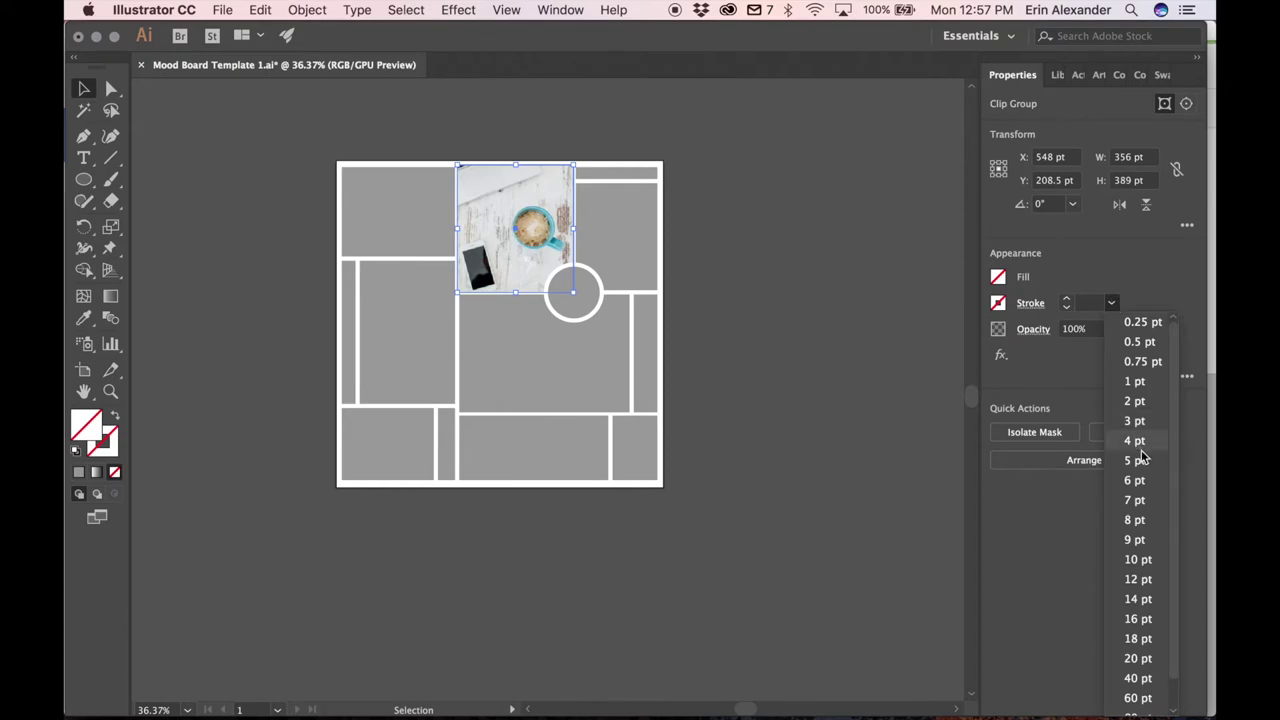
{"action": "left_click", "coordinate": [1138, 480]}
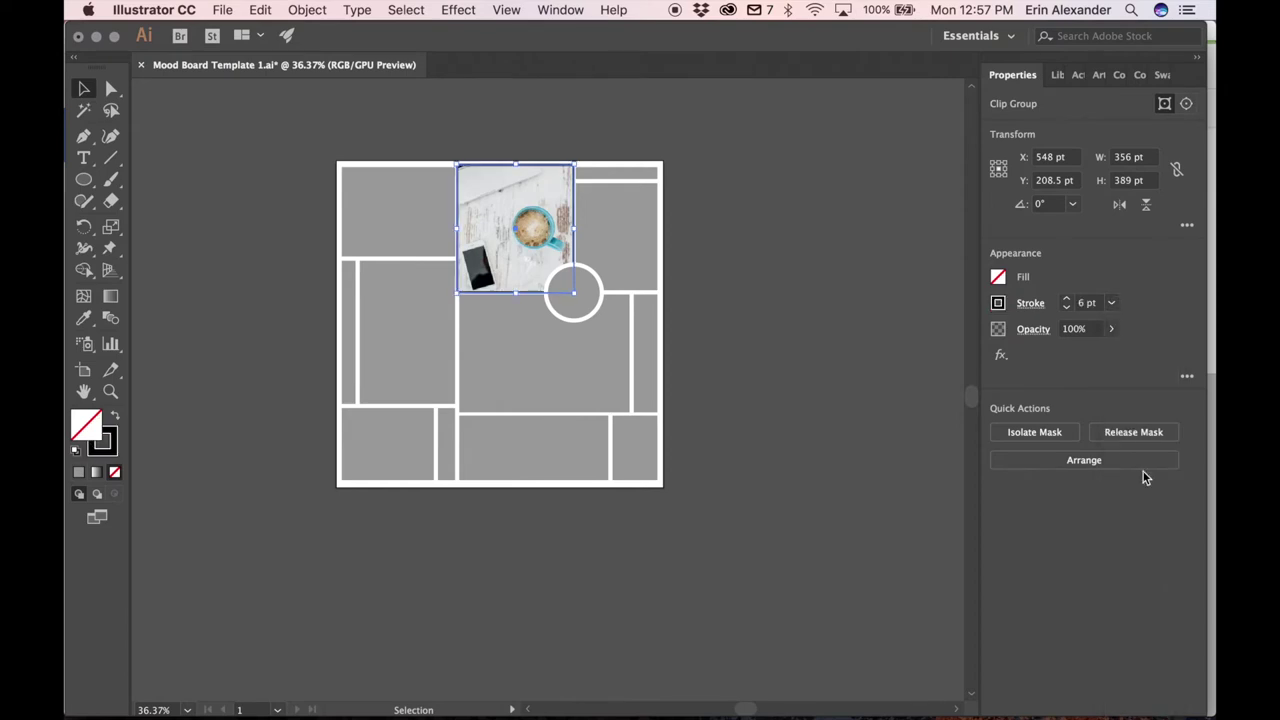
{"action": "left_click", "coordinate": [998, 303]}
{"action": "left_click", "coordinate": [832, 373]}
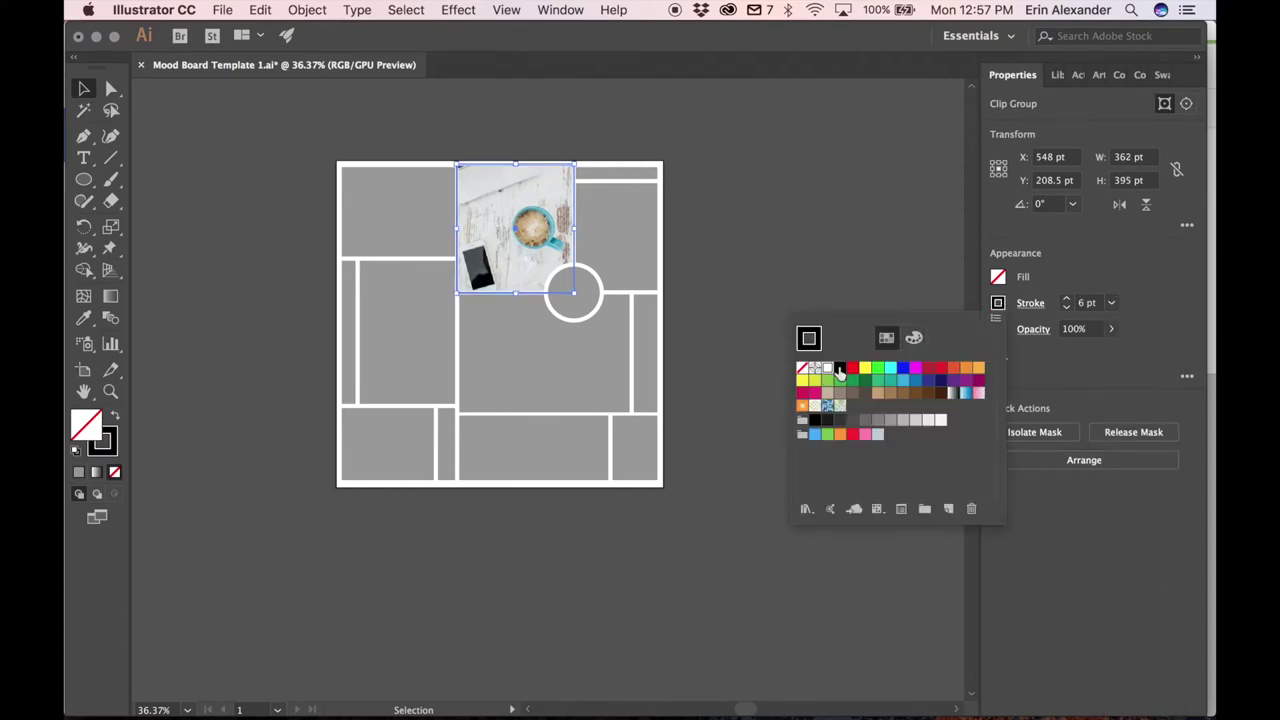
{"action": "left_click", "coordinate": [862, 239]}
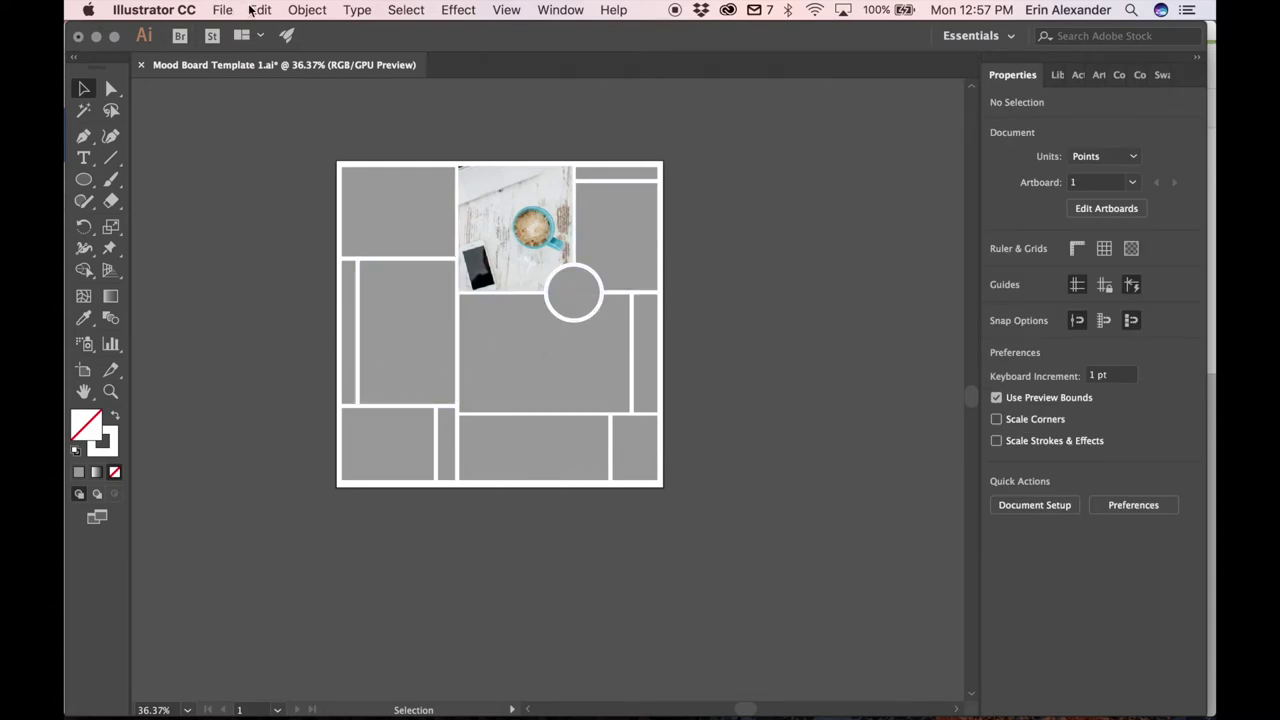
{"action": "left_click", "coordinate": [216, 9]}
Select the laptop, hat and potted-plant photos from Stock photos for placing
{"action": "left_click", "coordinate": [286, 278]}
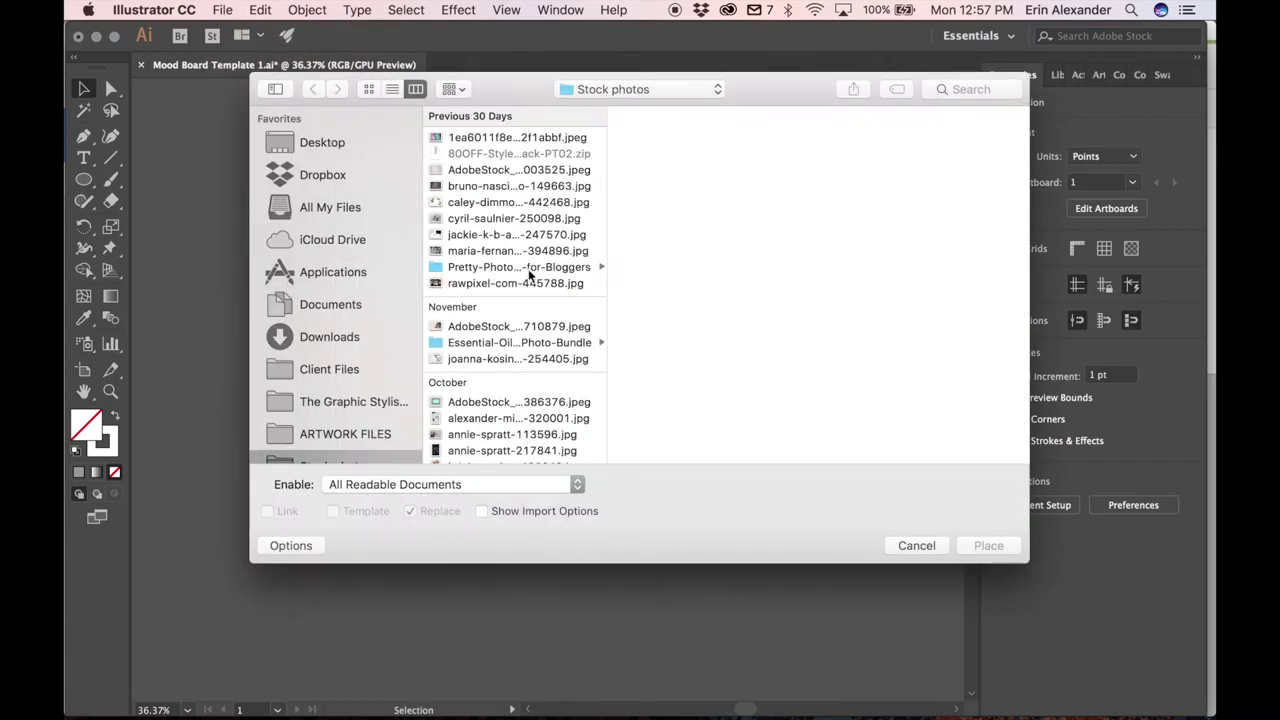
{"action": "scroll", "coordinate": [530, 275], "scroll_direction": "down", "scroll_amount": 3}
{"action": "left_click", "coordinate": [510, 324]}
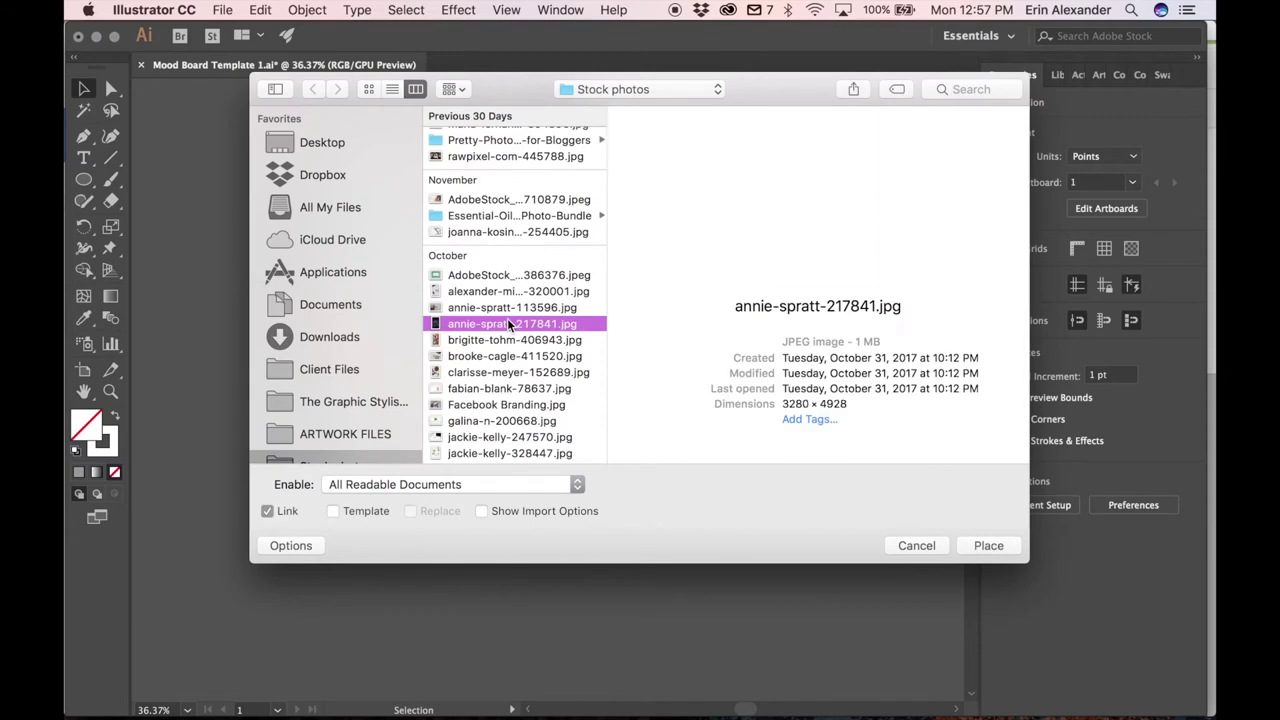
{"action": "left_click", "coordinate": [512, 307]}
{"action": "left_click", "coordinate": [514, 356]}
{"action": "left_click", "coordinate": [518, 372], "text": "super"}
{"action": "left_click", "coordinate": [502, 420], "text": "super"}
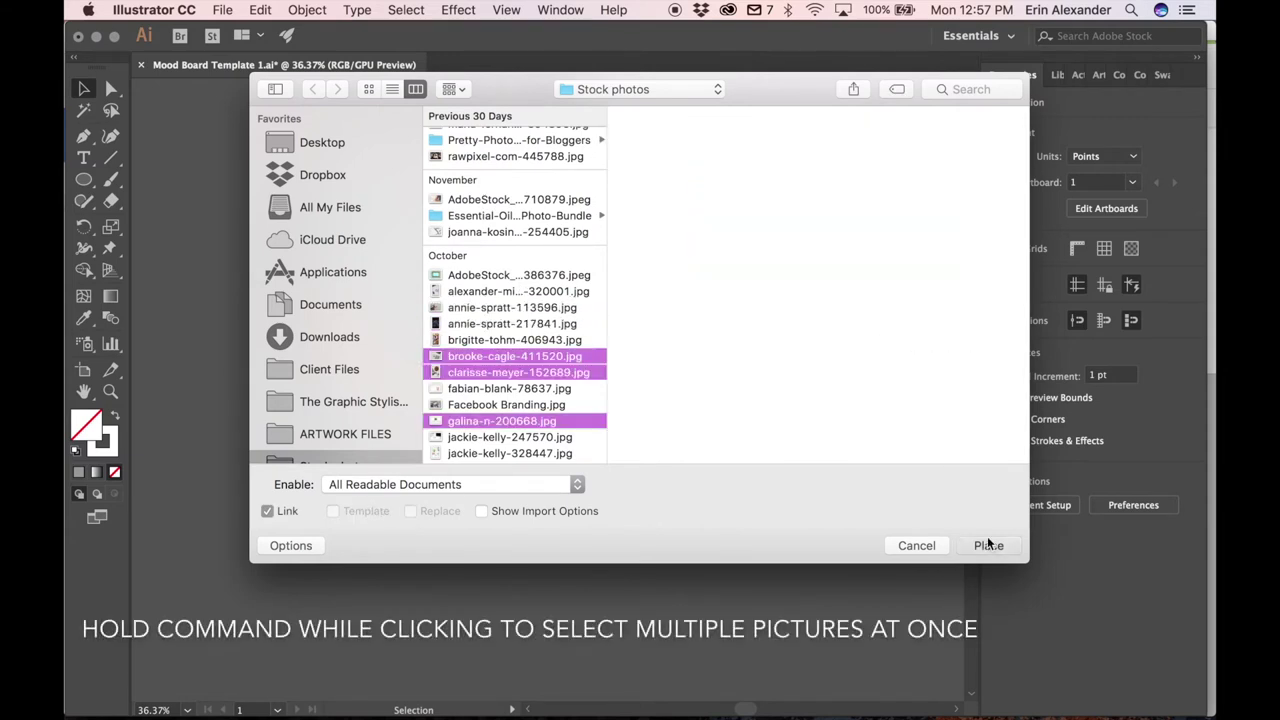
{"action": "key", "text": "Return"}
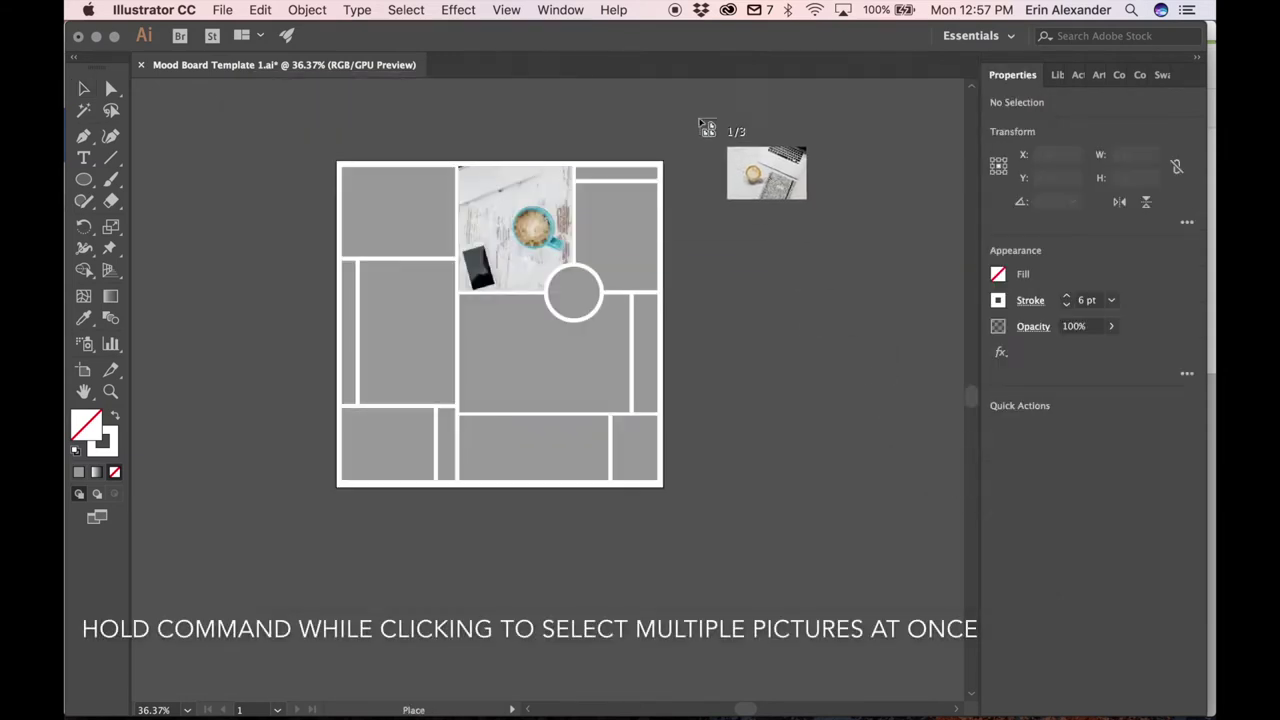
Place the three photos stacked one below another right of the template
{"action": "left_click_drag", "start_coordinate": [676, 117], "coordinate": [910, 284]}
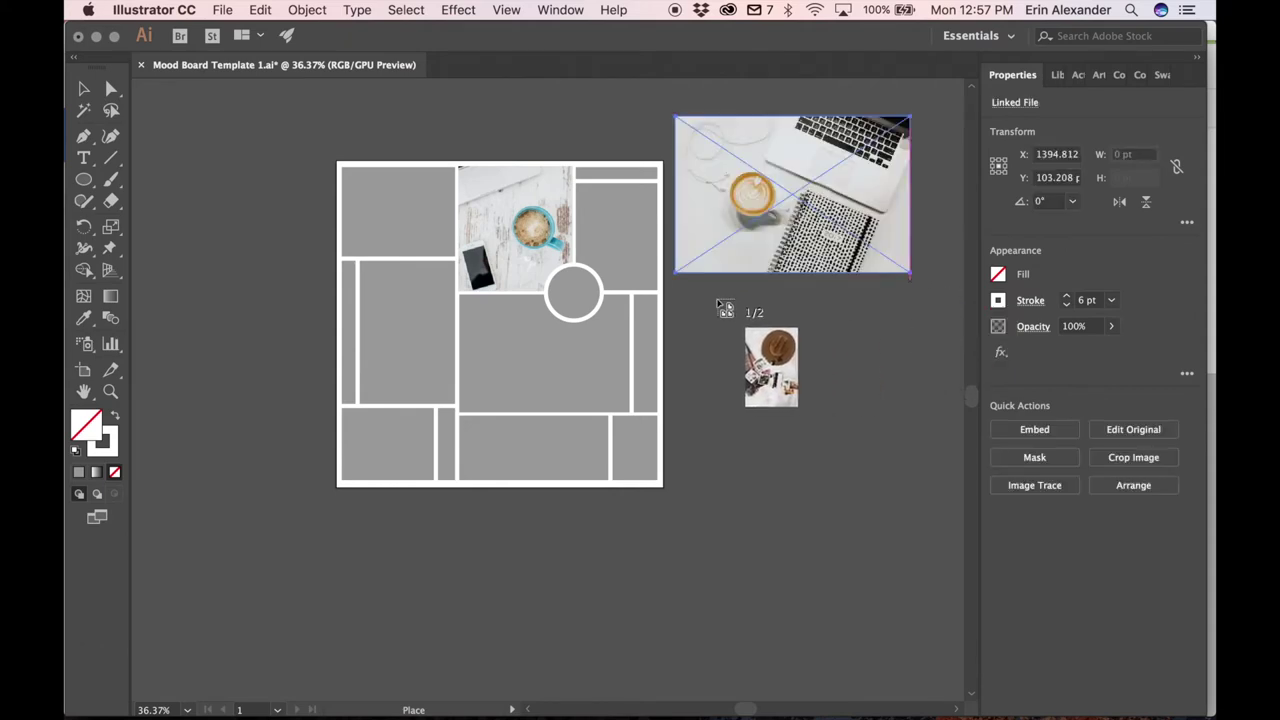
{"action": "left_click_drag", "start_coordinate": [693, 292], "coordinate": [880, 470]}
{"action": "left_click_drag", "start_coordinate": [674, 478], "coordinate": [866, 606]}
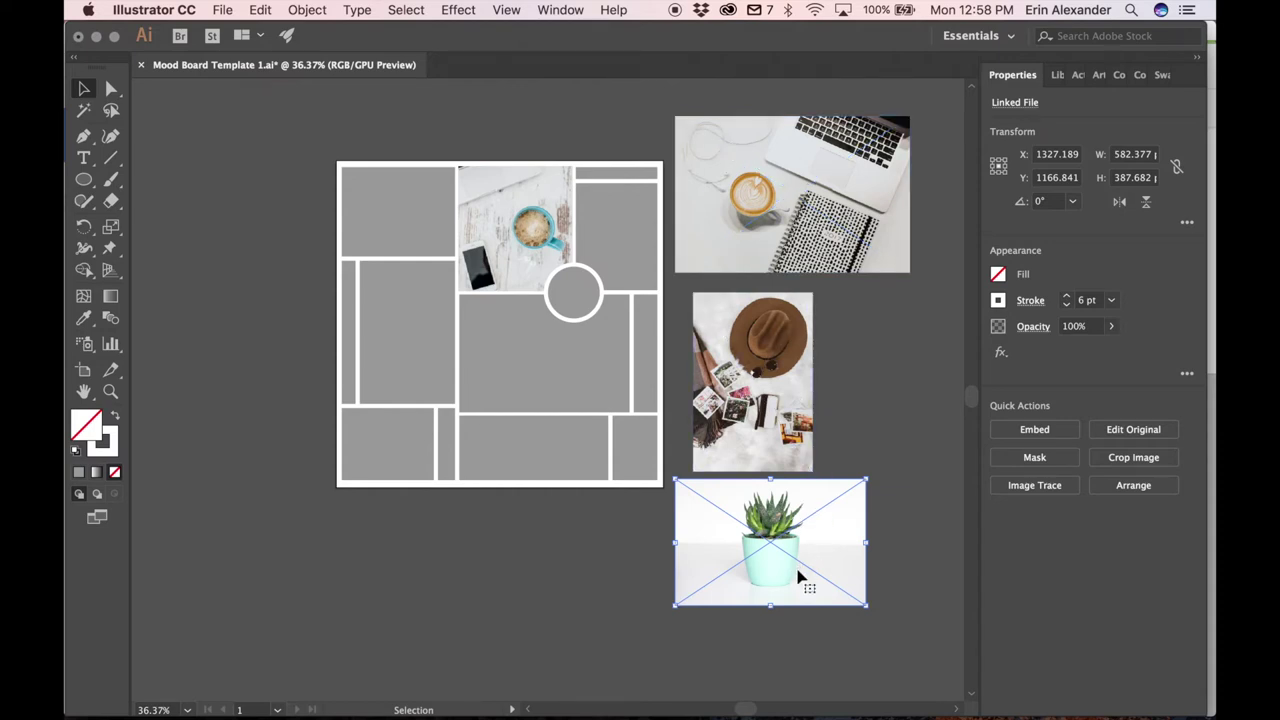
Move the succulent photo onto the central box, send it backward and clip it there
{"action": "left_click_drag", "start_coordinate": [792, 576], "coordinate": [561, 384]}
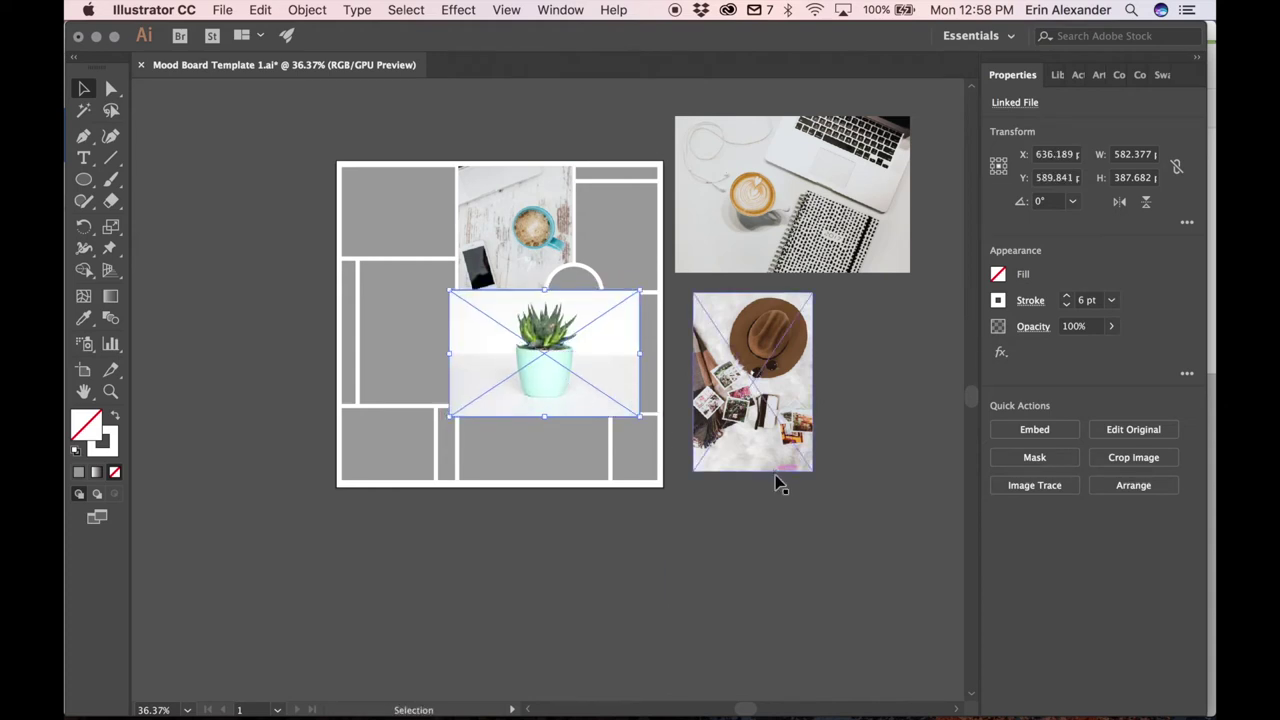
{"action": "key", "text": "super"}
{"action": "key", "text": "super+bracketleft"}
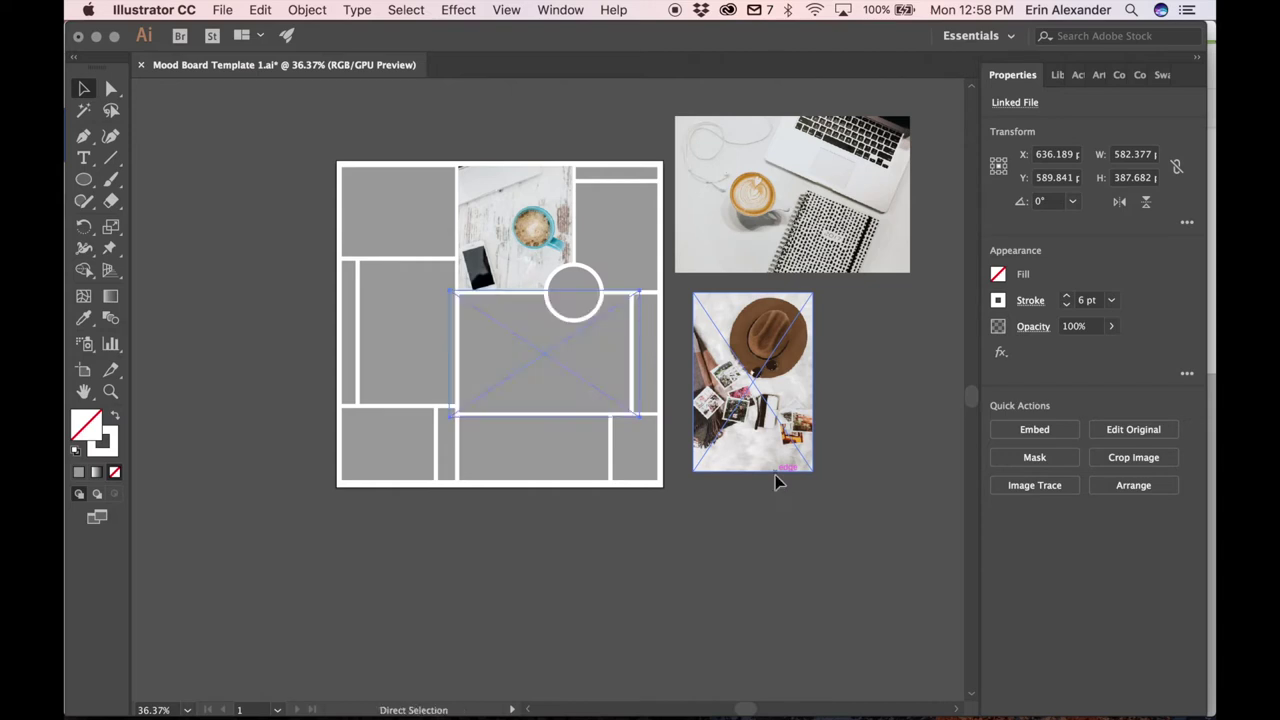
{"action": "left_click", "coordinate": [501, 353], "text": "shift"}
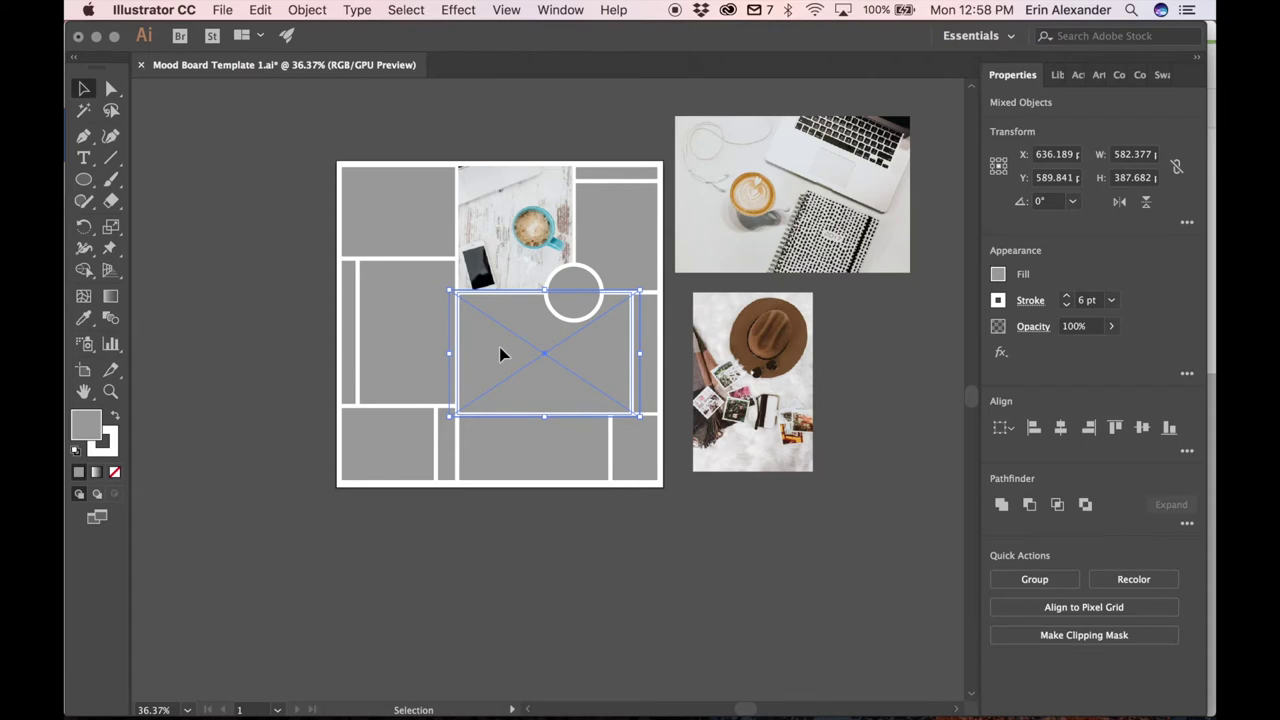
{"action": "left_click", "coordinate": [300, 10]}
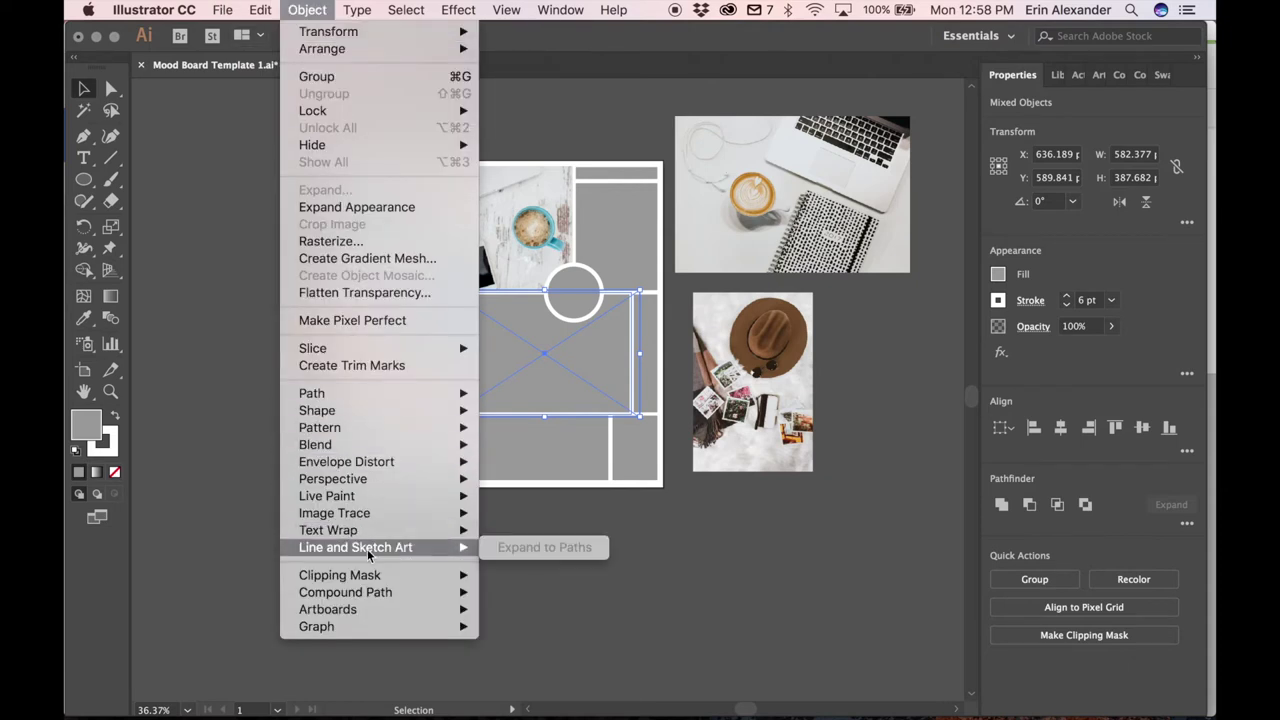
{"action": "mouse_move", "coordinate": [362, 580]}
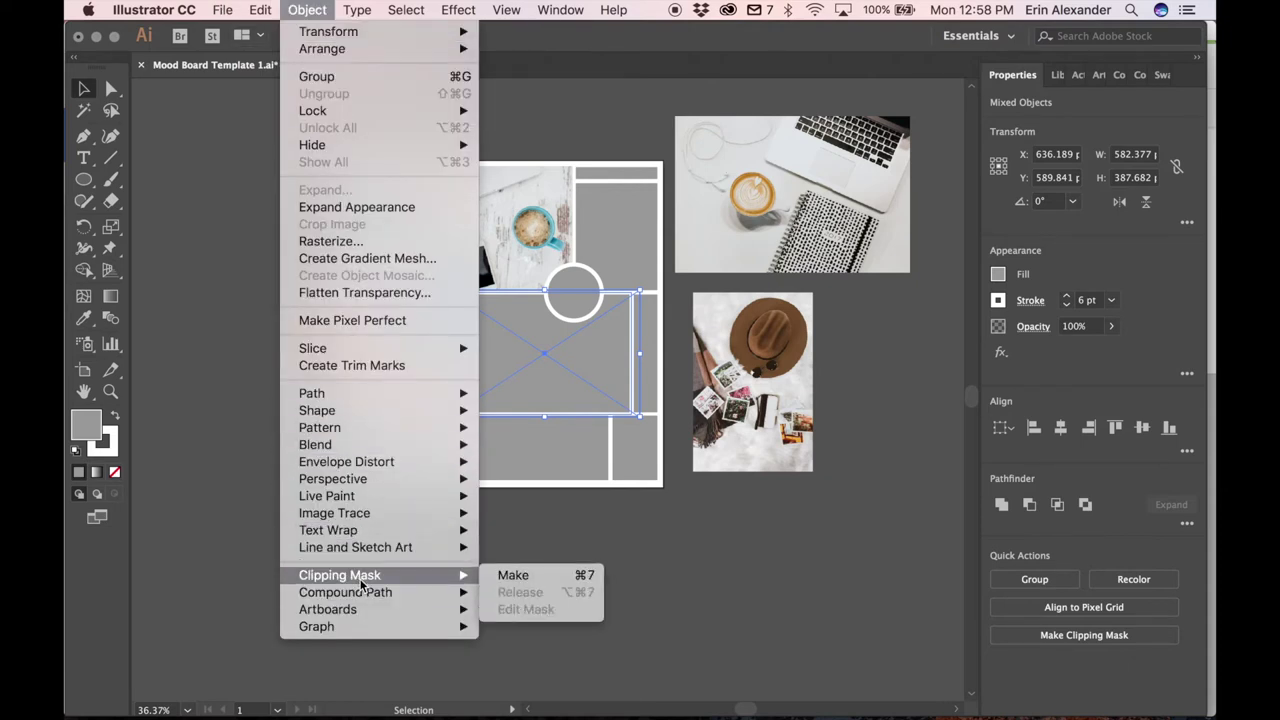
{"action": "left_click", "coordinate": [537, 577]}
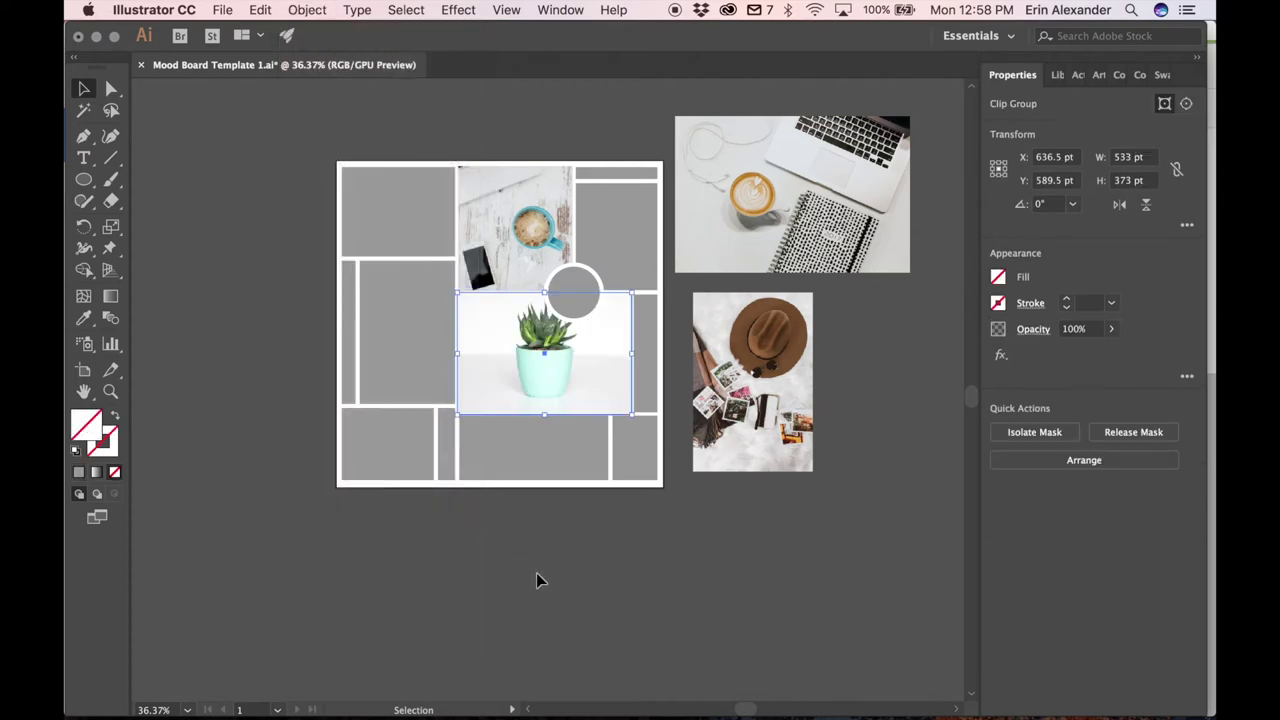
{"action": "left_click", "coordinate": [706, 636]}
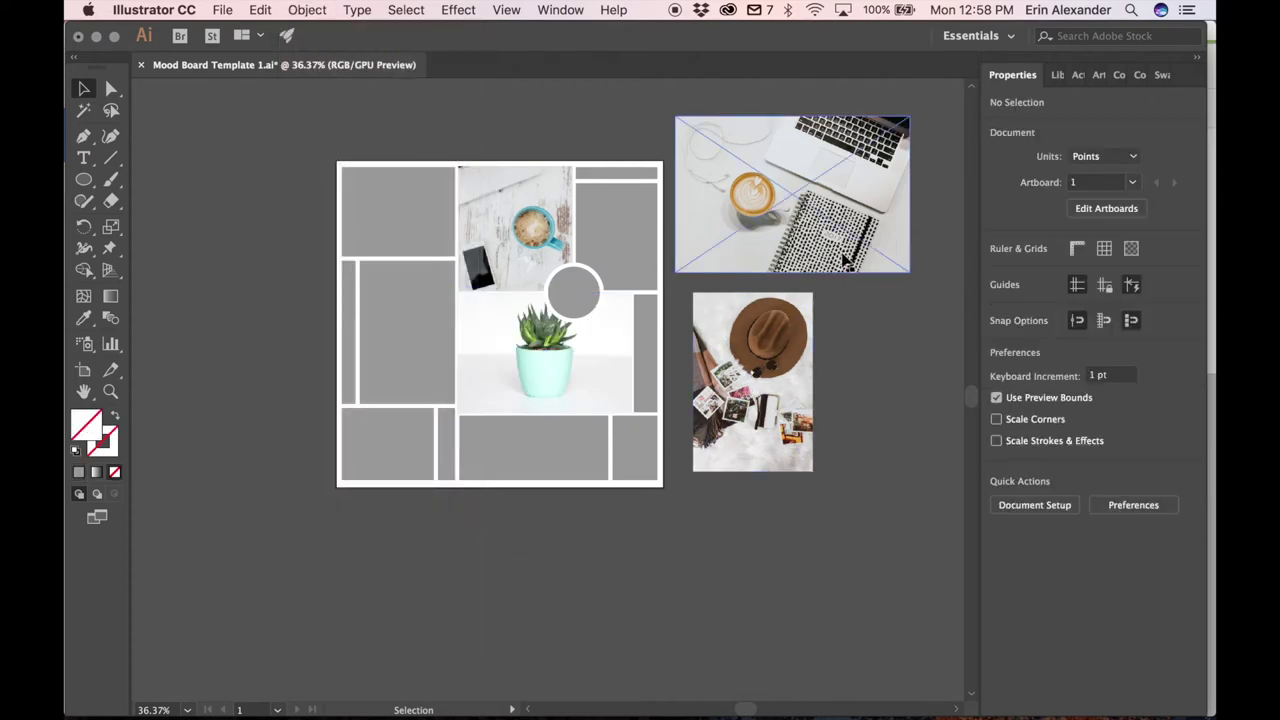
Shrink the laptop photo onto the bottom-left box, send it backward and clip it with Cmd+7
{"action": "left_click_drag", "start_coordinate": [860, 193], "coordinate": [524, 482]}
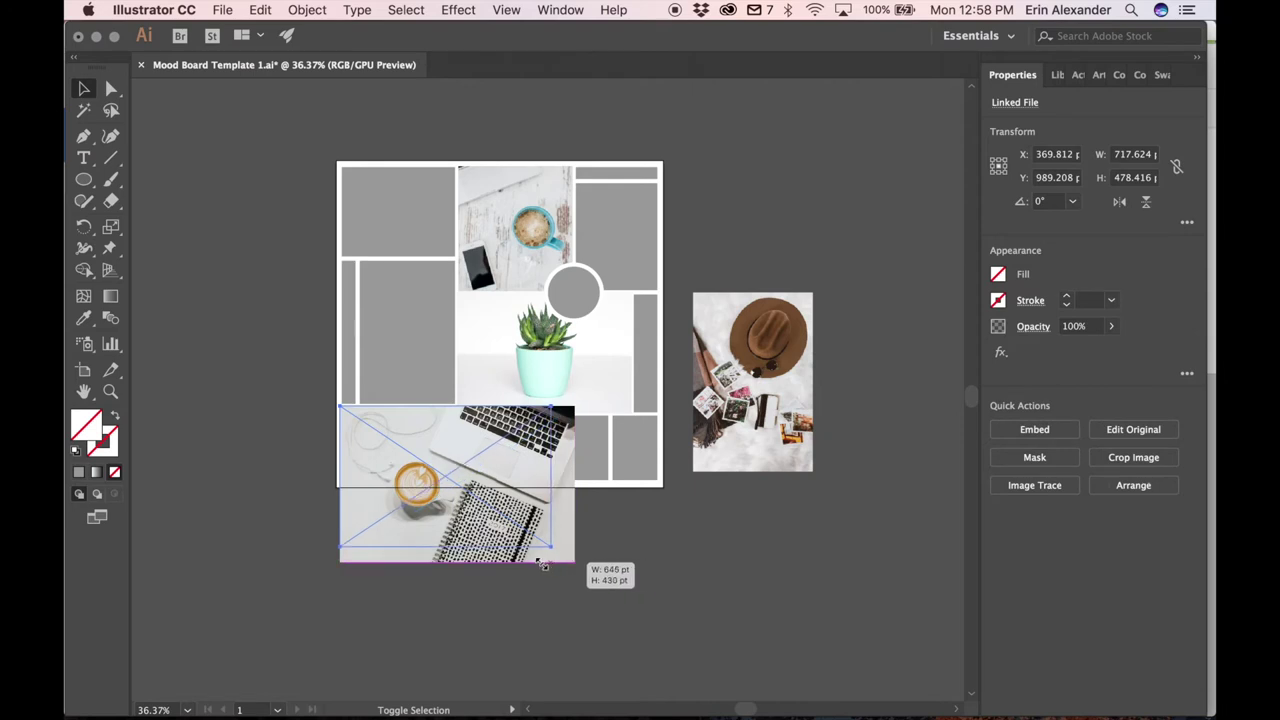
{"action": "left_click_drag", "start_coordinate": [574, 561], "coordinate": [467, 531]}
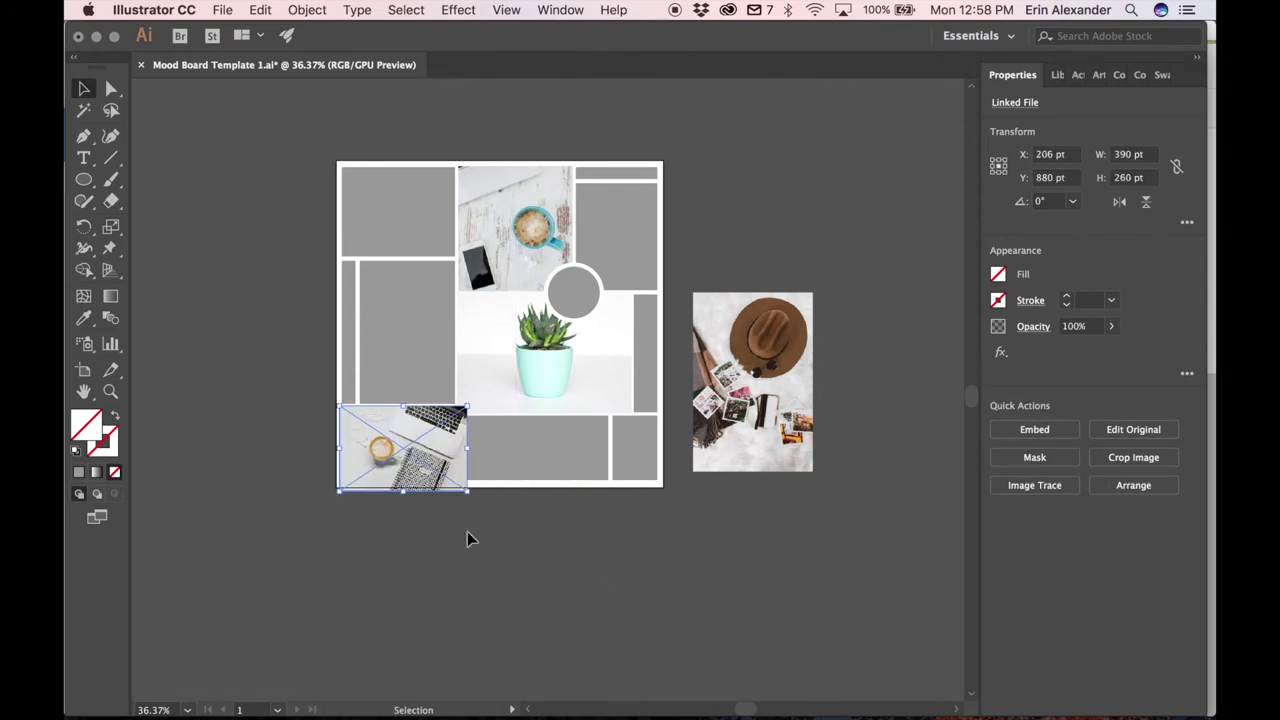
{"action": "key", "text": "super"}
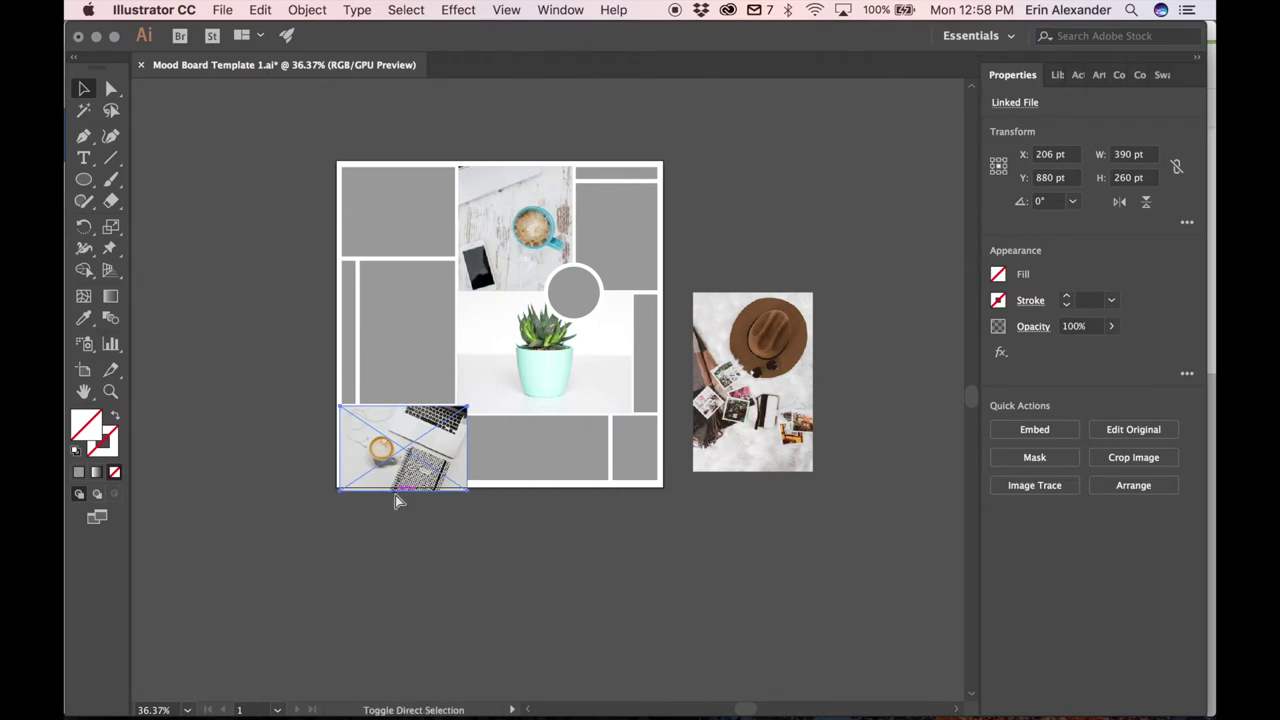
{"action": "key", "text": "super+bracketleft"}
{"action": "left_click", "coordinate": [400, 455], "text": "shift"}
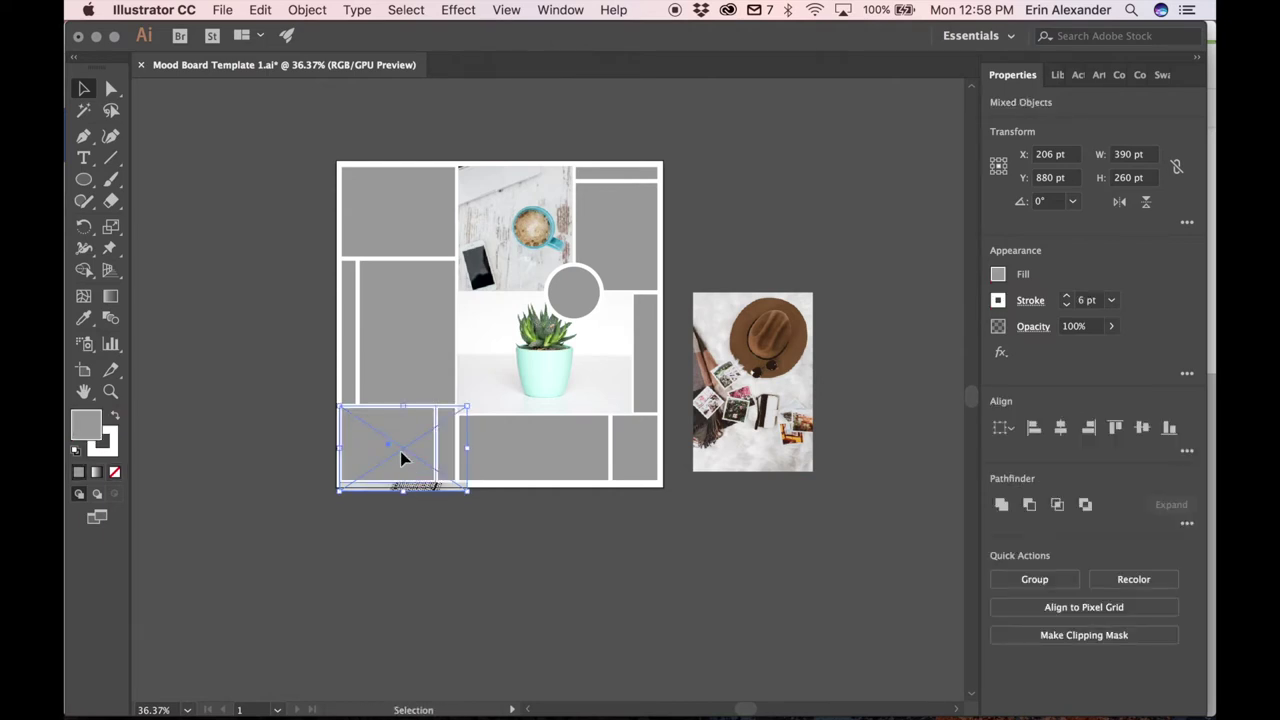
{"action": "key", "text": "super+7"}
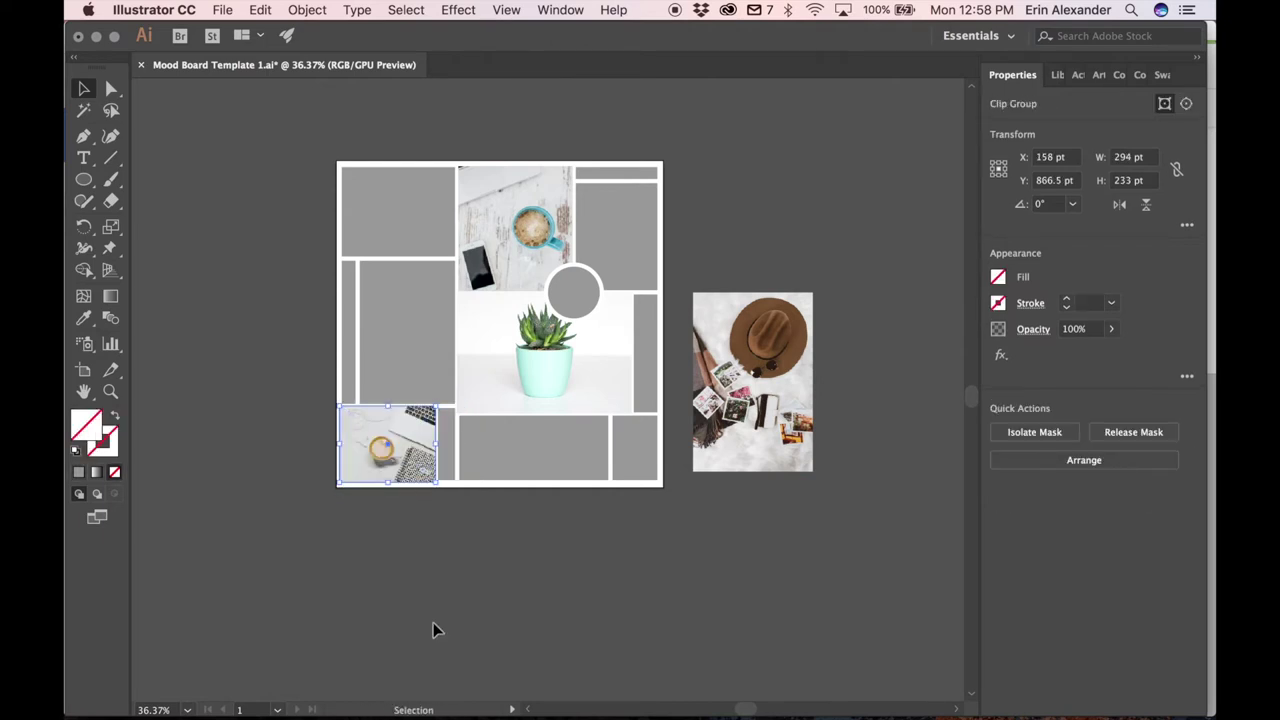
{"action": "left_click", "coordinate": [300, 172]}
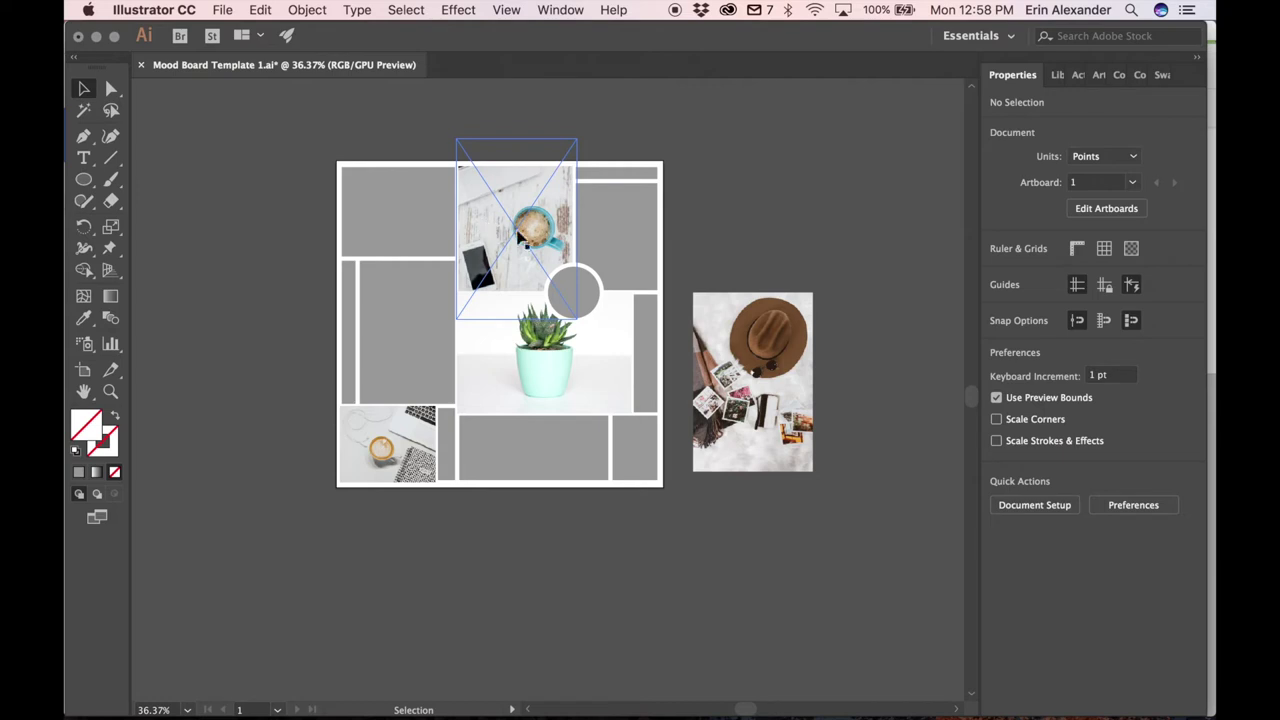
{"action": "left_click", "coordinate": [222, 9]}
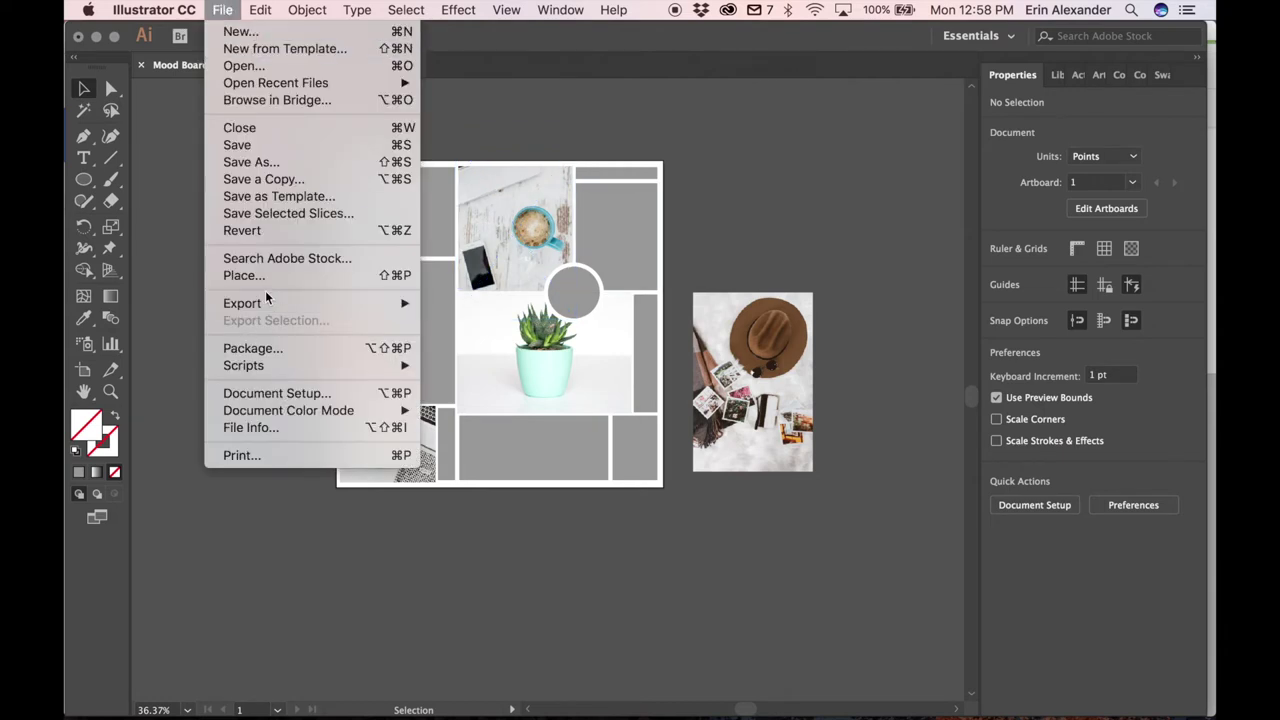
Drag the hat-and-polaroids photo up over the board's top-right corner
{"action": "left_click", "coordinate": [770, 450]}
{"action": "left_click", "coordinate": [770, 450]}
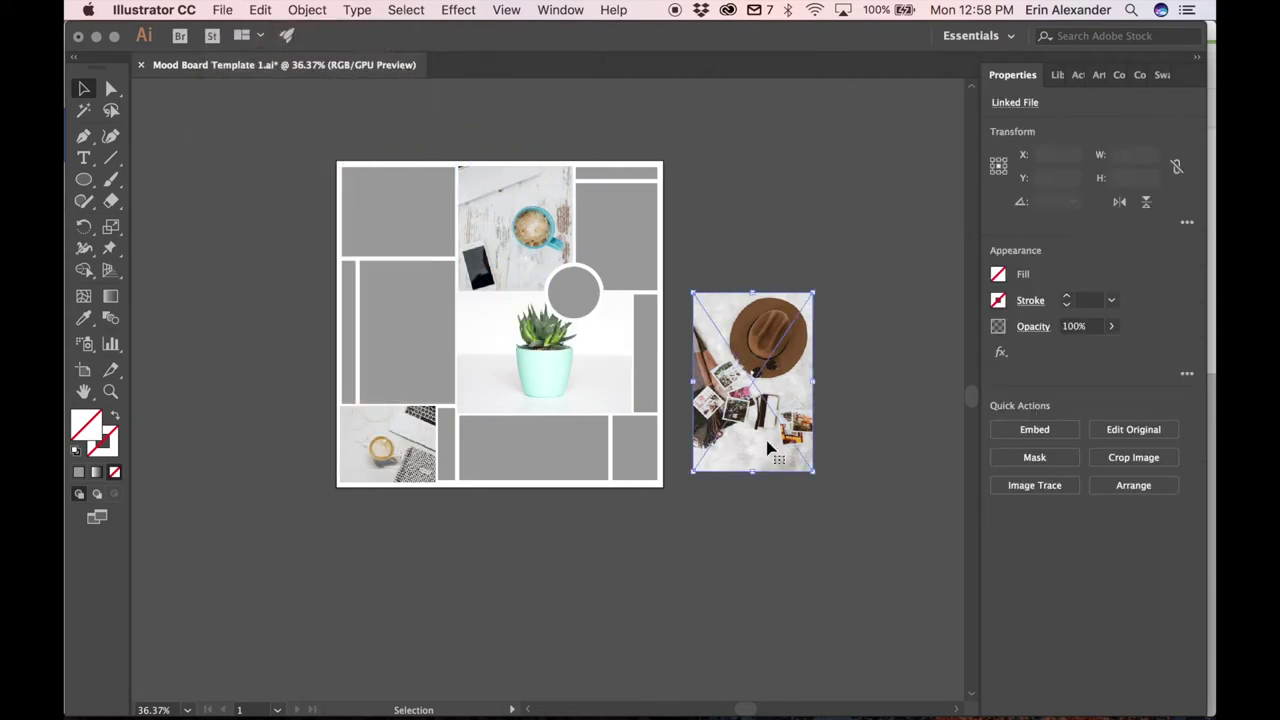
{"action": "left_click_drag", "start_coordinate": [770, 450], "coordinate": [643, 263]}
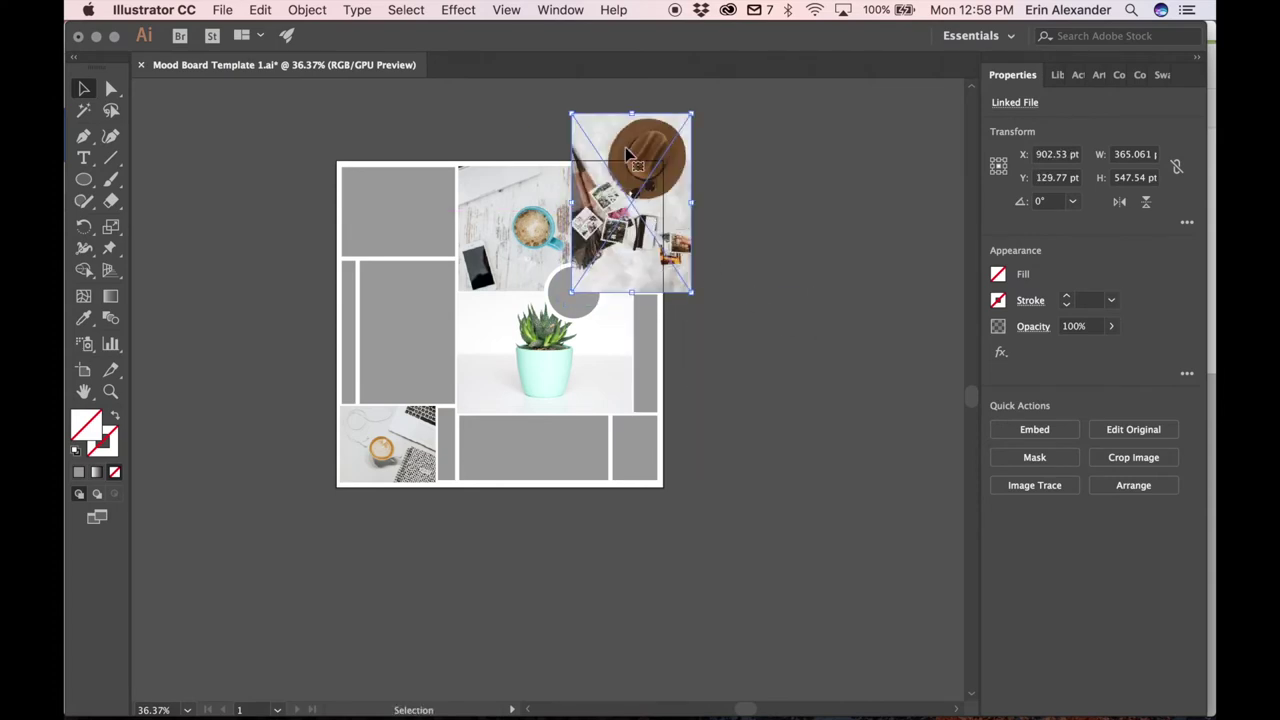
{"action": "scroll", "coordinate": [663, 190], "scroll_direction": "up", "scroll_amount": 2}
{"action": "scroll", "coordinate": [667, 195], "scroll_direction": "up", "scroll_amount": 3}
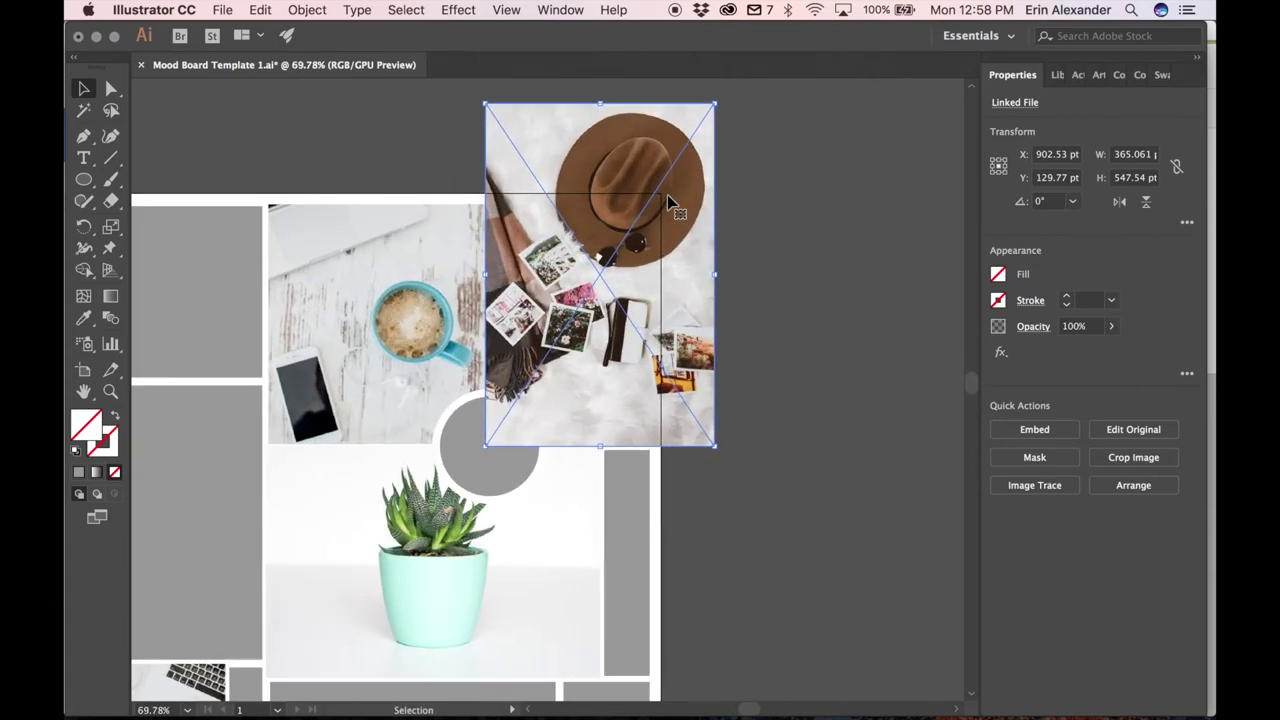
{"action": "scroll", "coordinate": [667, 200], "scroll_direction": "down", "scroll_amount": 6}
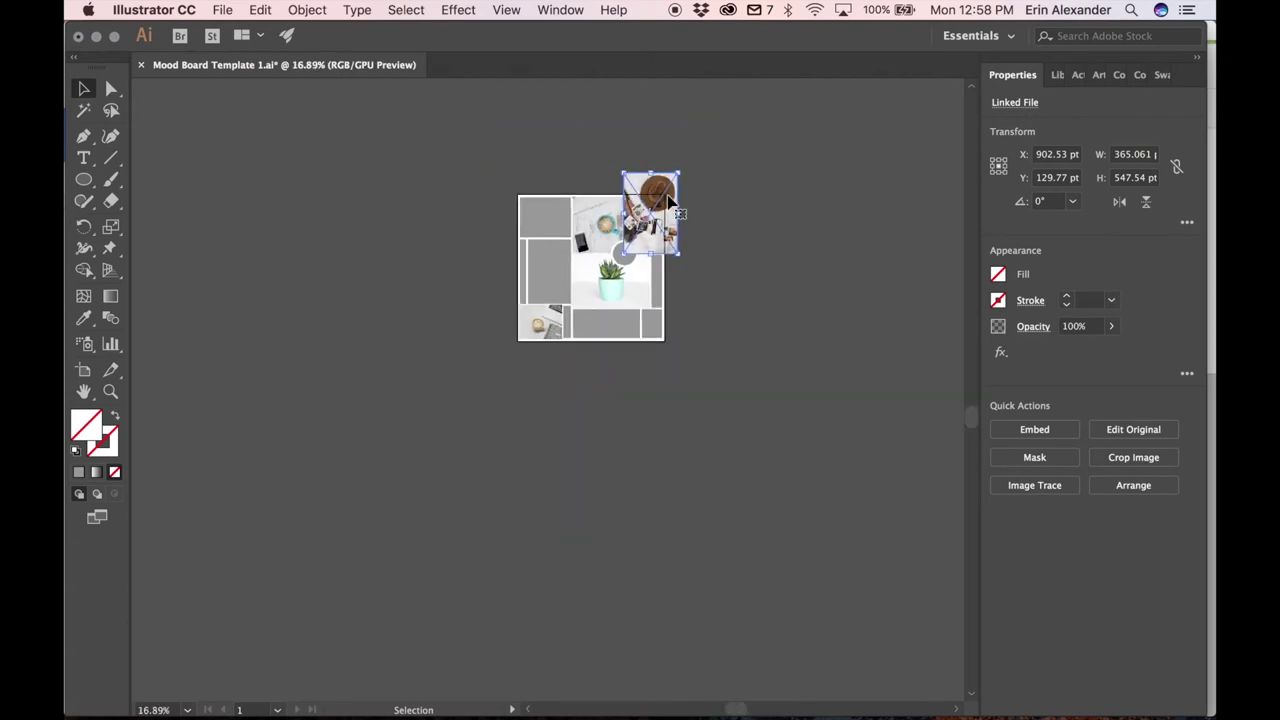
{"action": "scroll", "coordinate": [667, 200], "scroll_direction": "up", "scroll_amount": 2}
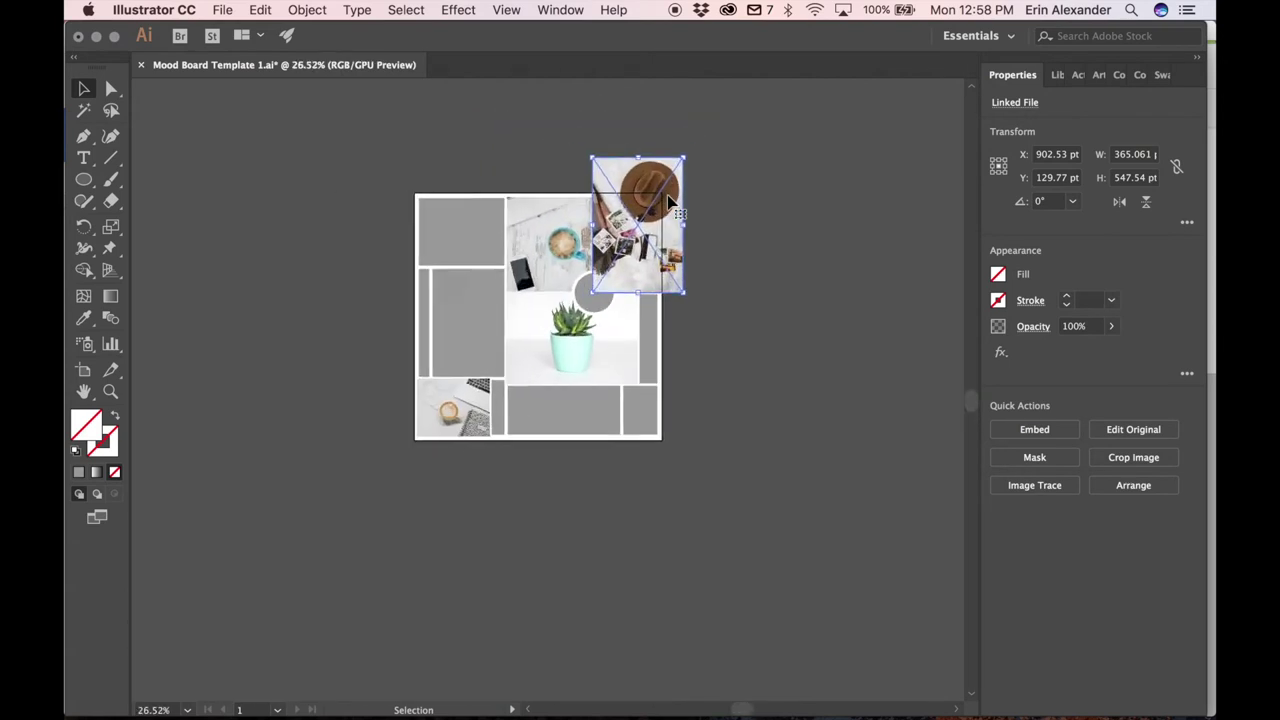
Adjust zoom and scroll the view to frame the board's top-right area
{"action": "left_click", "coordinate": [187, 710]}
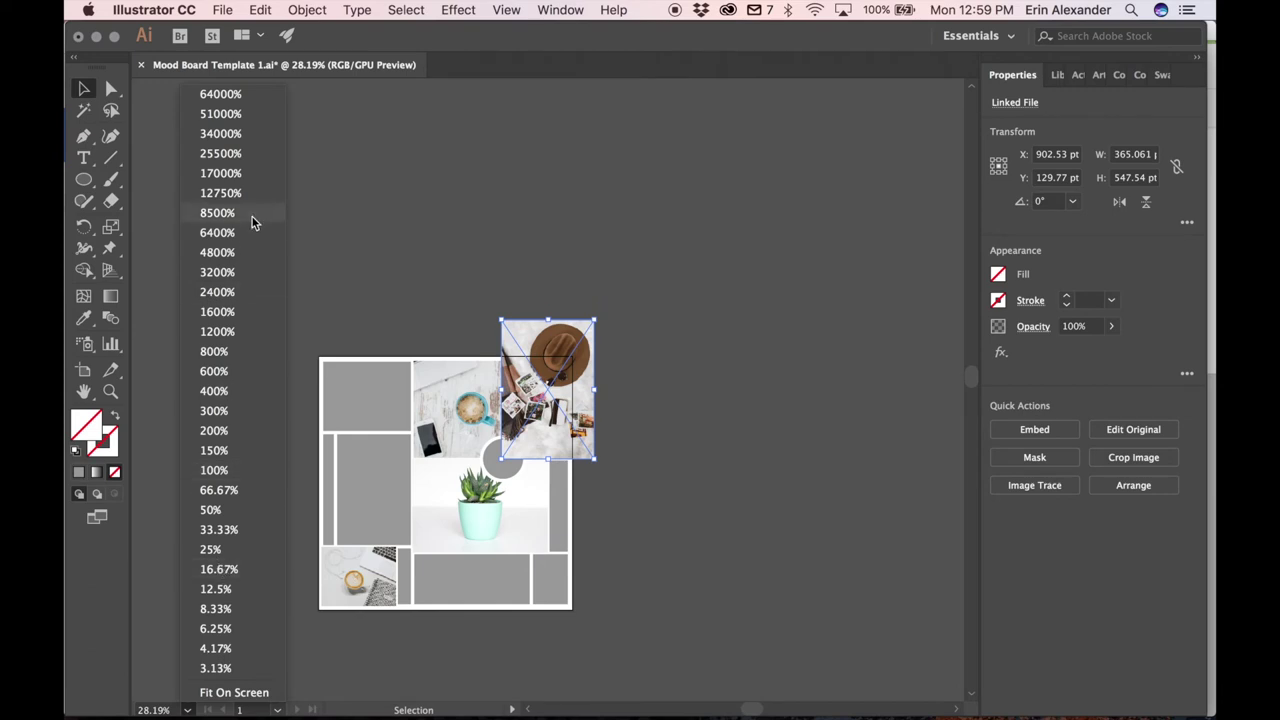
{"action": "left_click", "coordinate": [348, 207]}
{"action": "scroll", "coordinate": [541, 233], "scroll_direction": "up", "scroll_amount": 3}
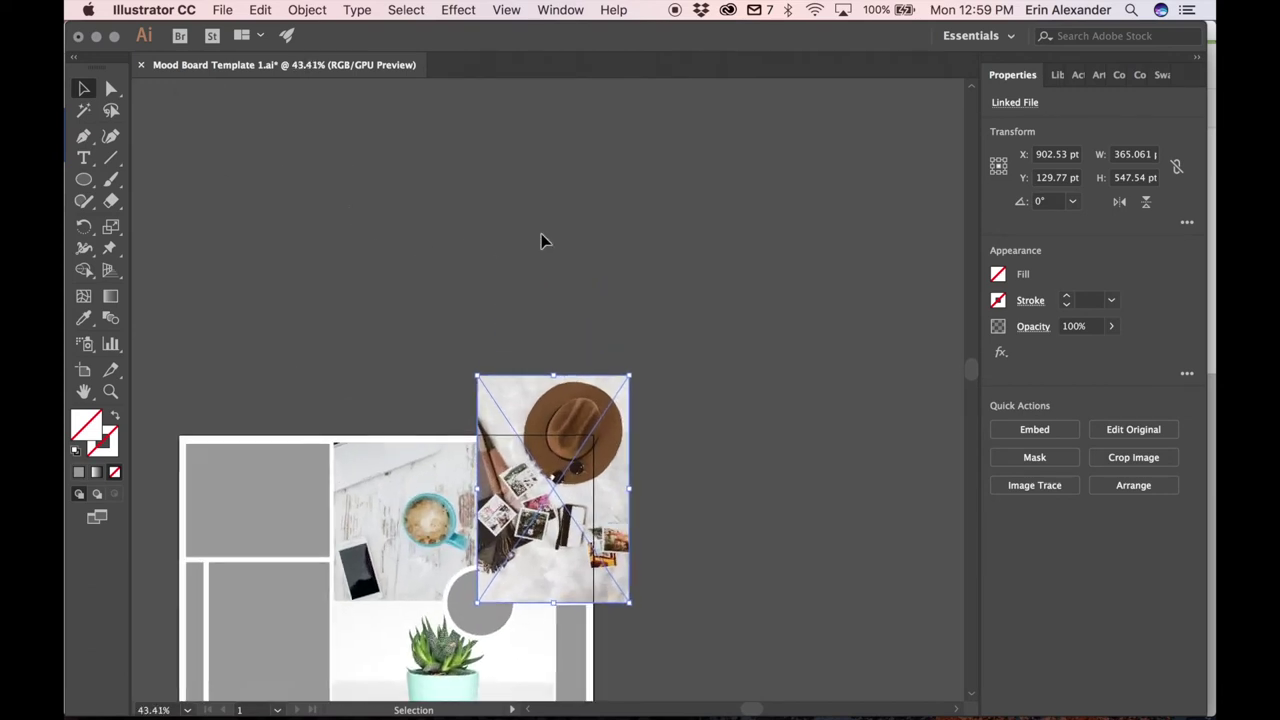
{"action": "scroll", "coordinate": [541, 235], "scroll_direction": "down", "scroll_amount": 5}
{"action": "scroll", "coordinate": [541, 240], "scroll_direction": "up", "scroll_amount": 3}
{"action": "scroll", "coordinate": [541, 240], "scroll_direction": "left", "scroll_amount": 4}
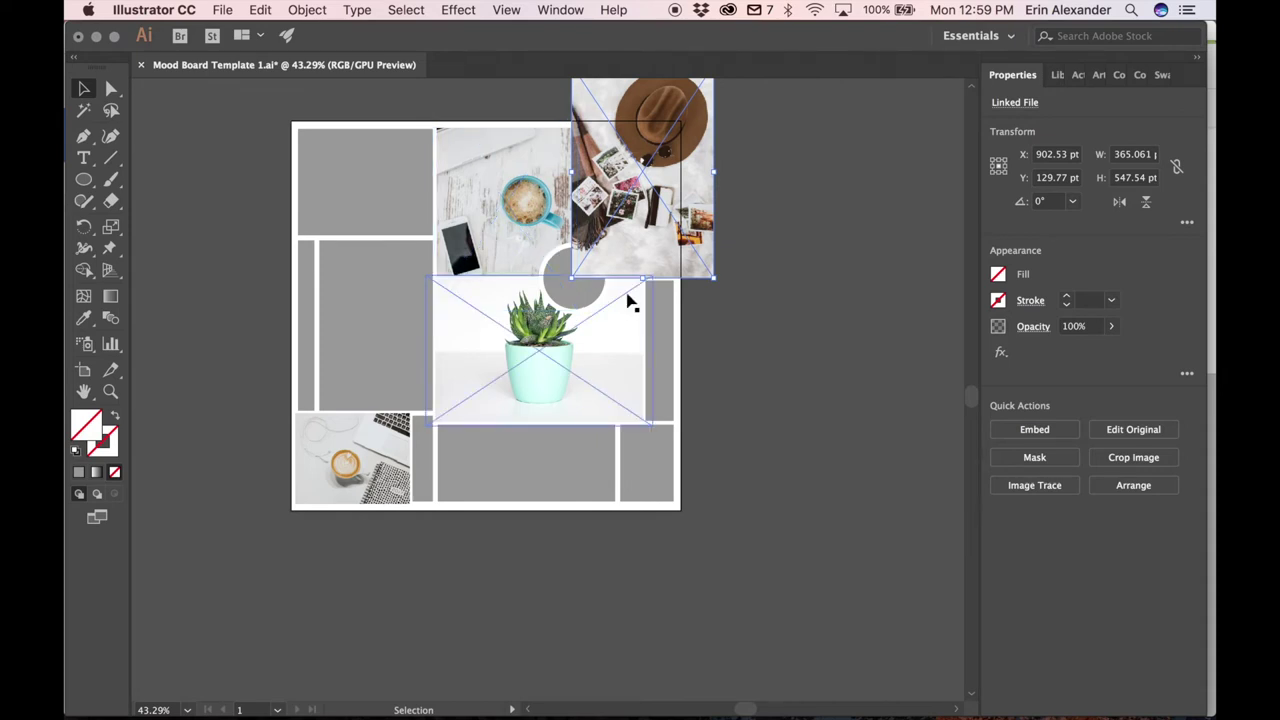
{"action": "scroll", "coordinate": [626, 300], "scroll_direction": "up", "scroll_amount": 3}
{"action": "scroll", "coordinate": [795, 393], "scroll_direction": "up", "scroll_amount": 2}
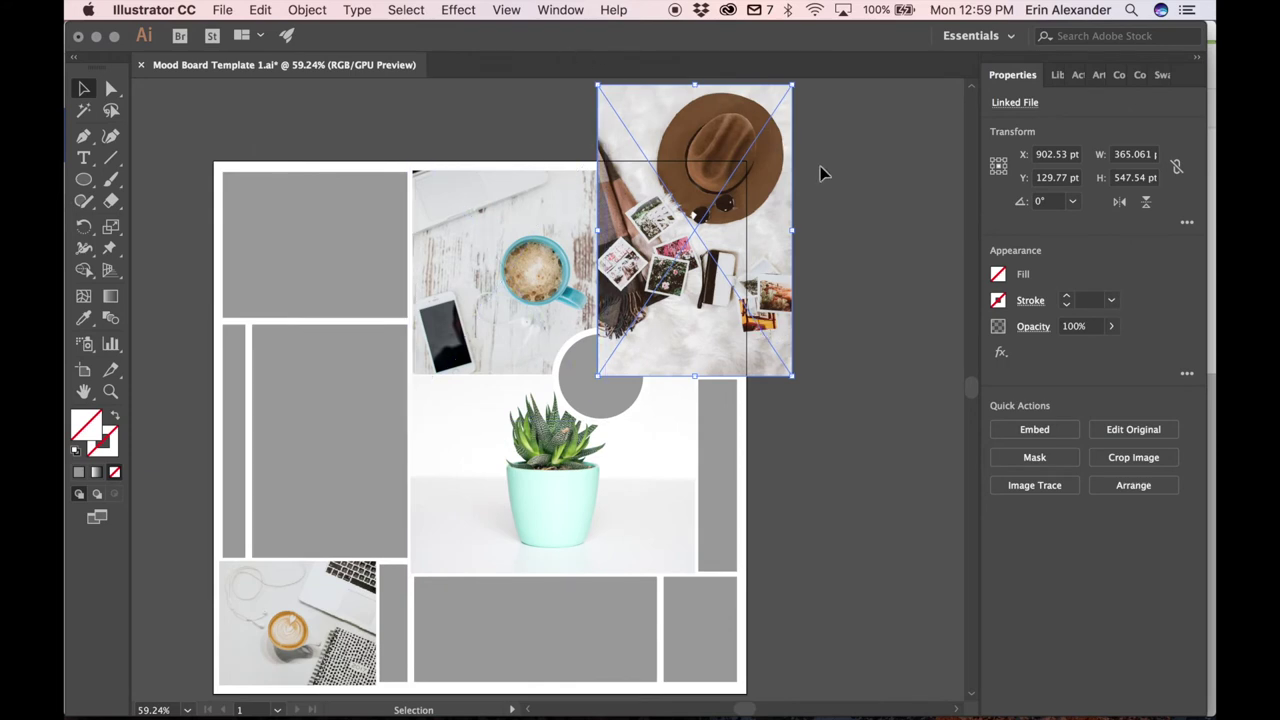
Rotate the hat photo 270° into landscape orientation
{"action": "left_click_drag", "start_coordinate": [622, 197], "coordinate": [594, 197]}
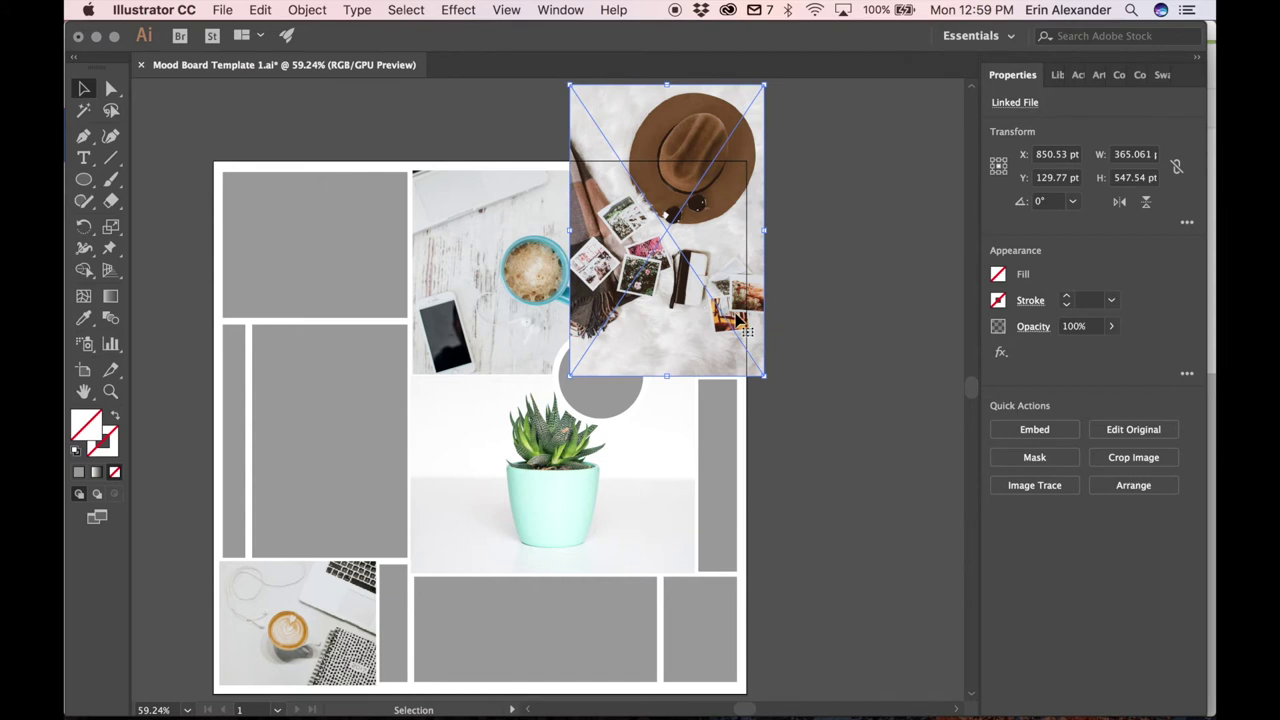
{"action": "scroll", "coordinate": [738, 318], "scroll_direction": "up", "scroll_amount": 1}
{"action": "scroll", "coordinate": [738, 318], "scroll_direction": "up", "scroll_amount": 2}
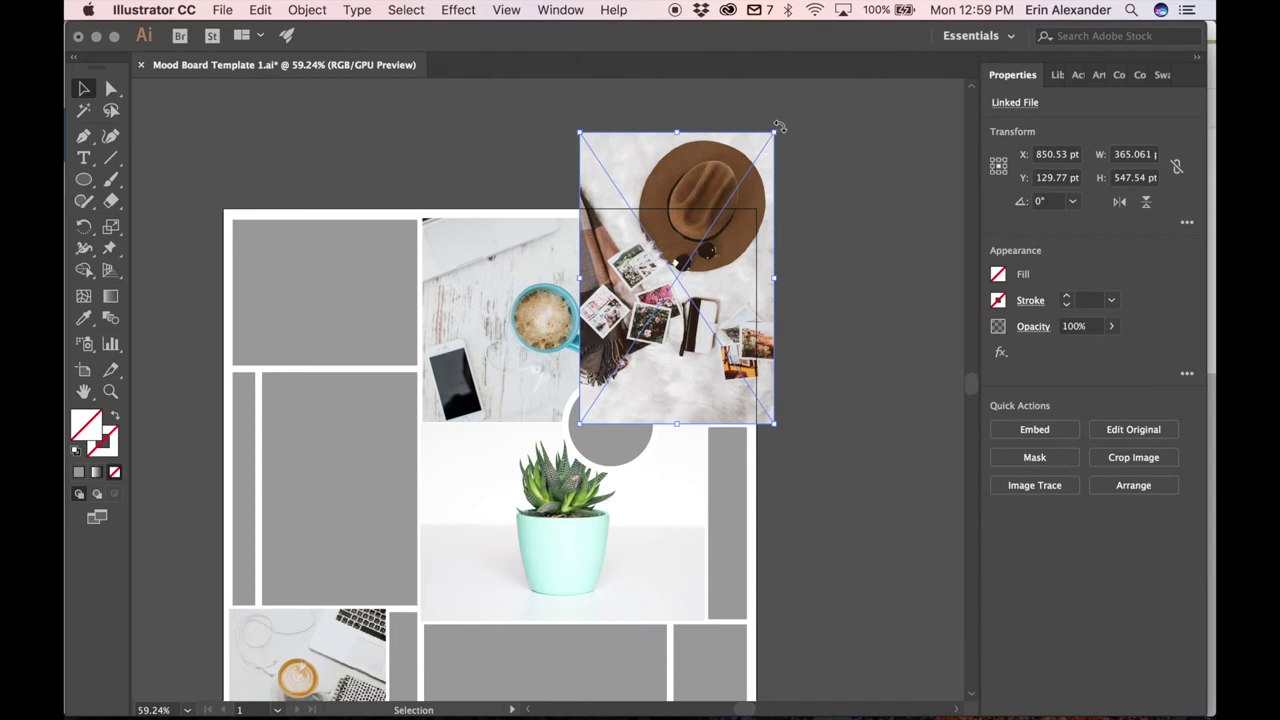
{"action": "left_click_drag", "start_coordinate": [781, 126], "coordinate": [873, 358]}
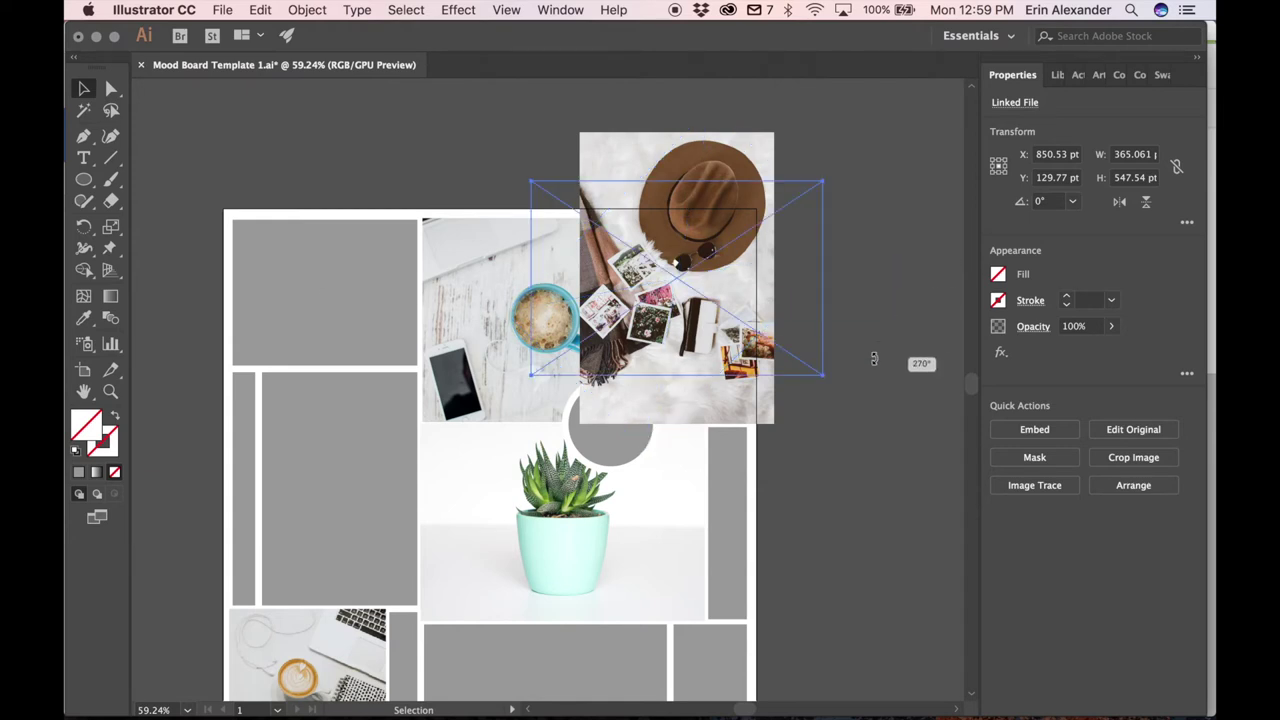
{"action": "left_click_drag", "start_coordinate": [873, 358], "coordinate": [873, 357]}
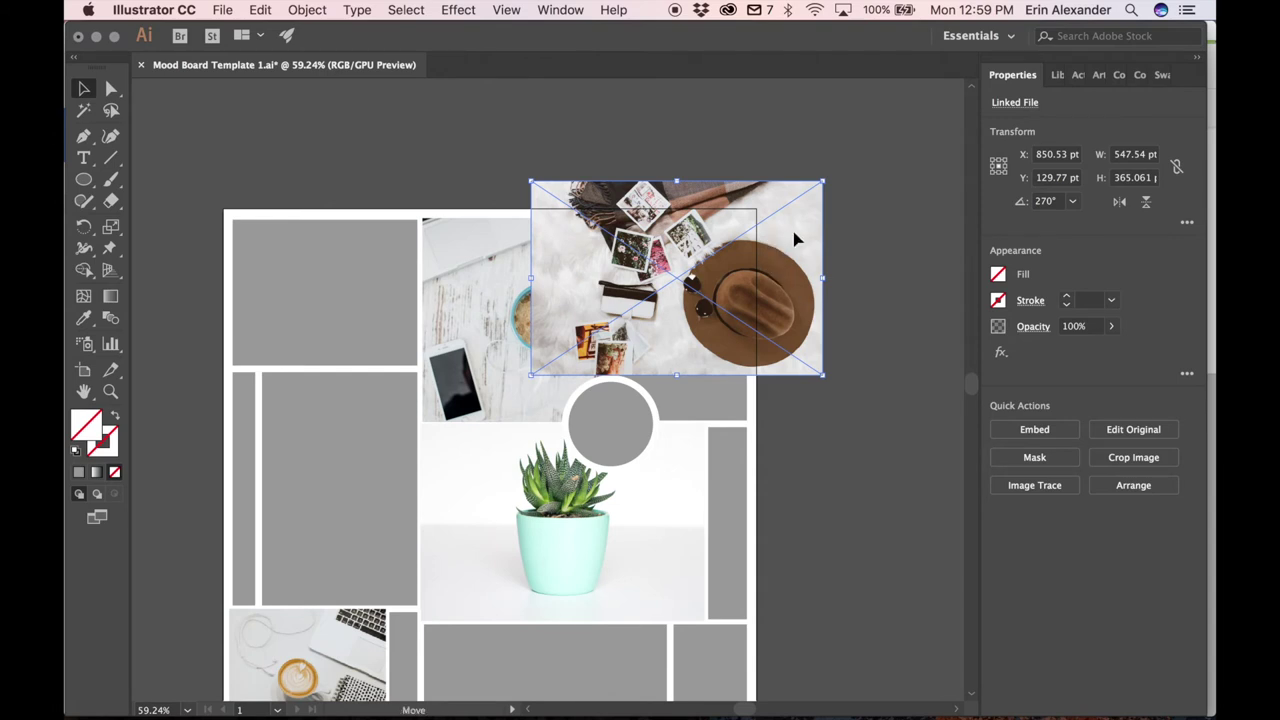
Move the rotated hat photo to X 870.77 pt, Y 232.53 pt over the top-right box
{"action": "left_click_drag", "start_coordinate": [794, 243], "coordinate": [812, 294]}
{"action": "left_click", "coordinate": [1040, 203]}
{"action": "double_click", "coordinate": [1040, 202]}
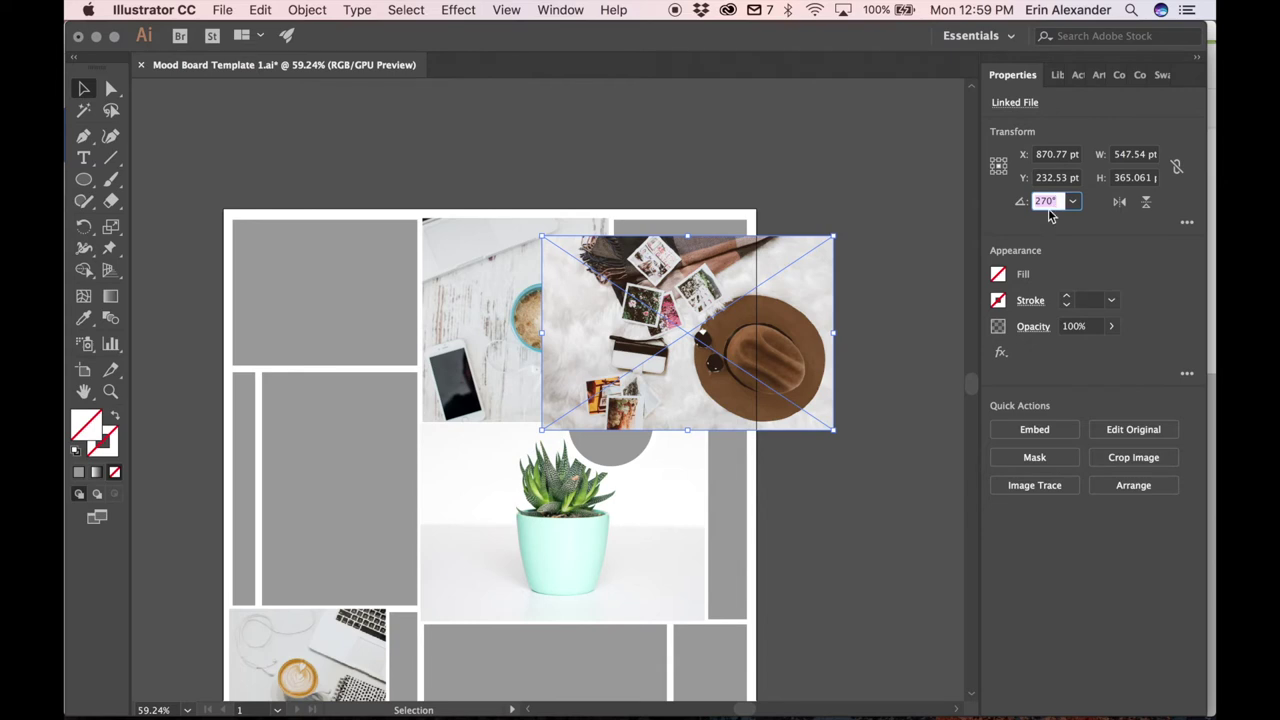
{"action": "left_click", "coordinate": [930, 212]}
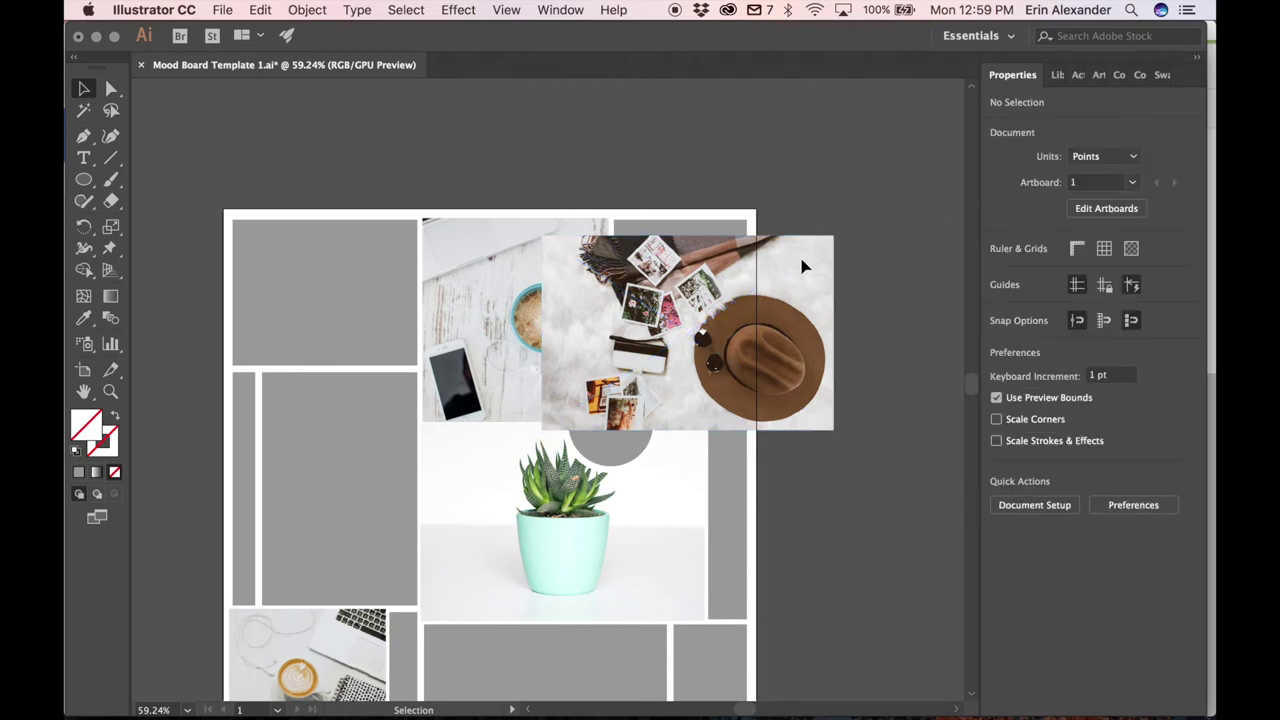
{"action": "left_click", "coordinate": [755, 283]}
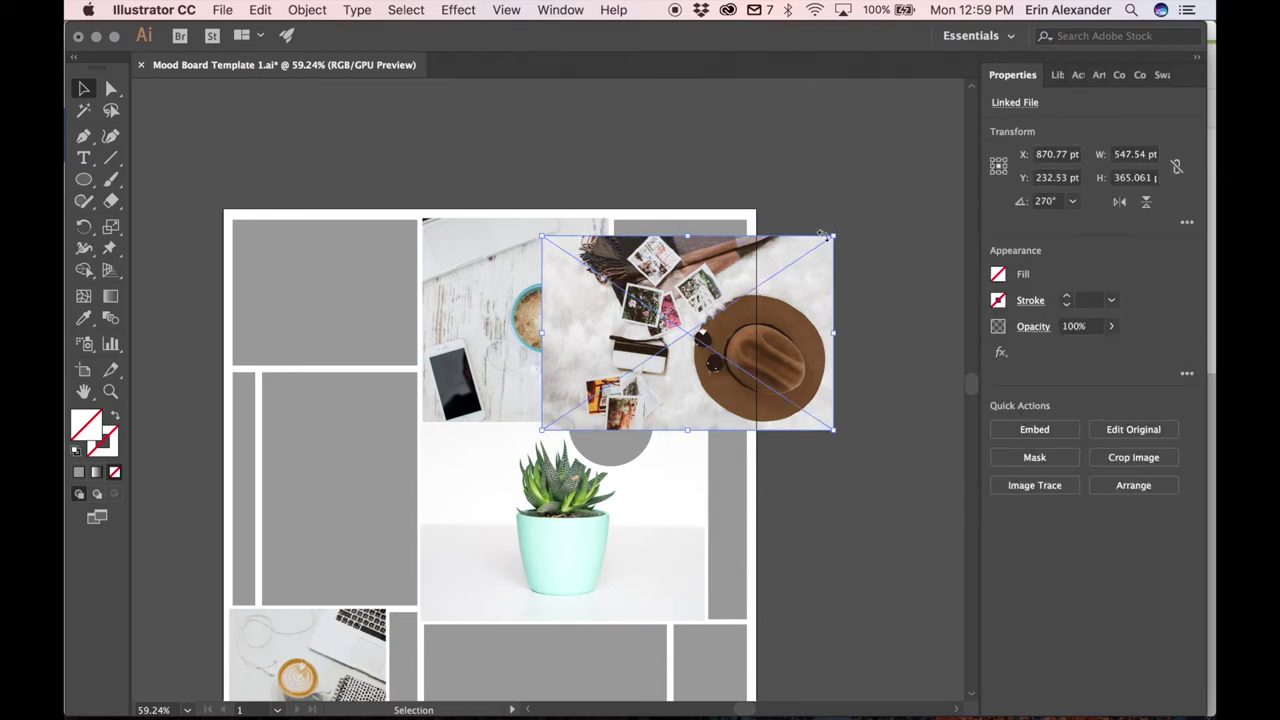
Enlarge the hat photo to about 835 pt wide and position it over the upper-right frame
{"action": "key", "text": "super"}
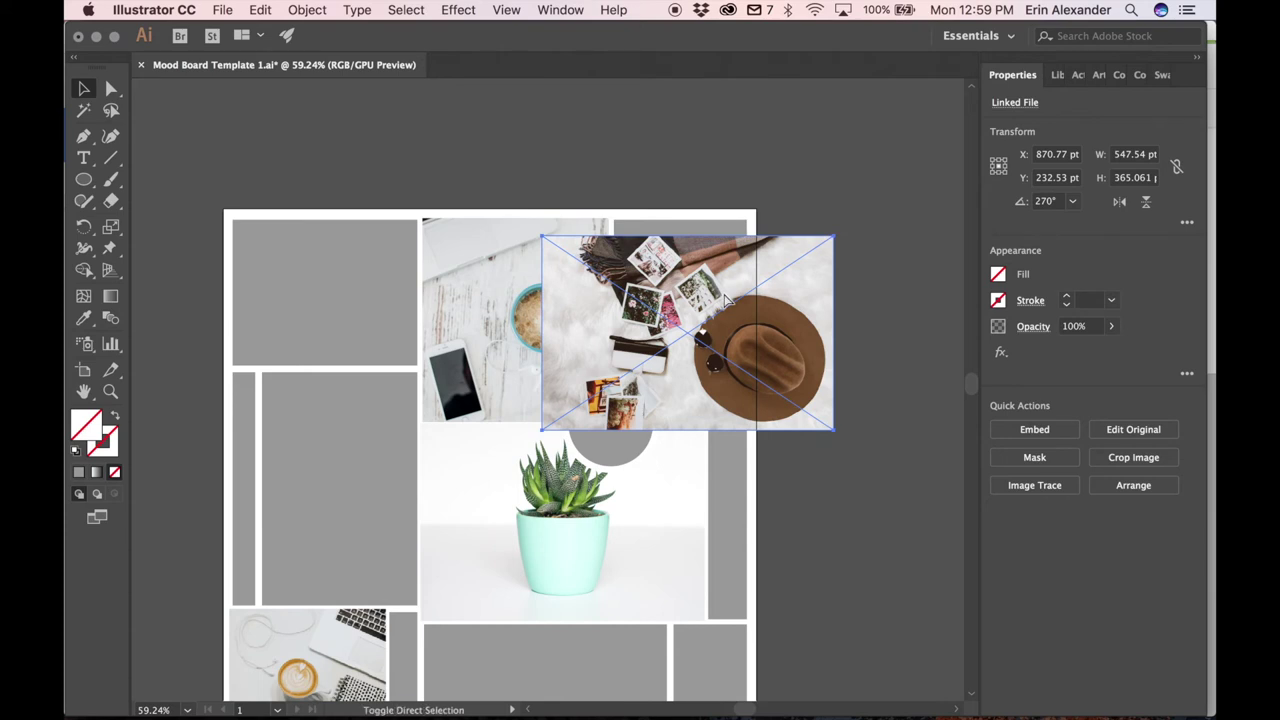
{"action": "key", "text": "super+shift+bracketleft"}
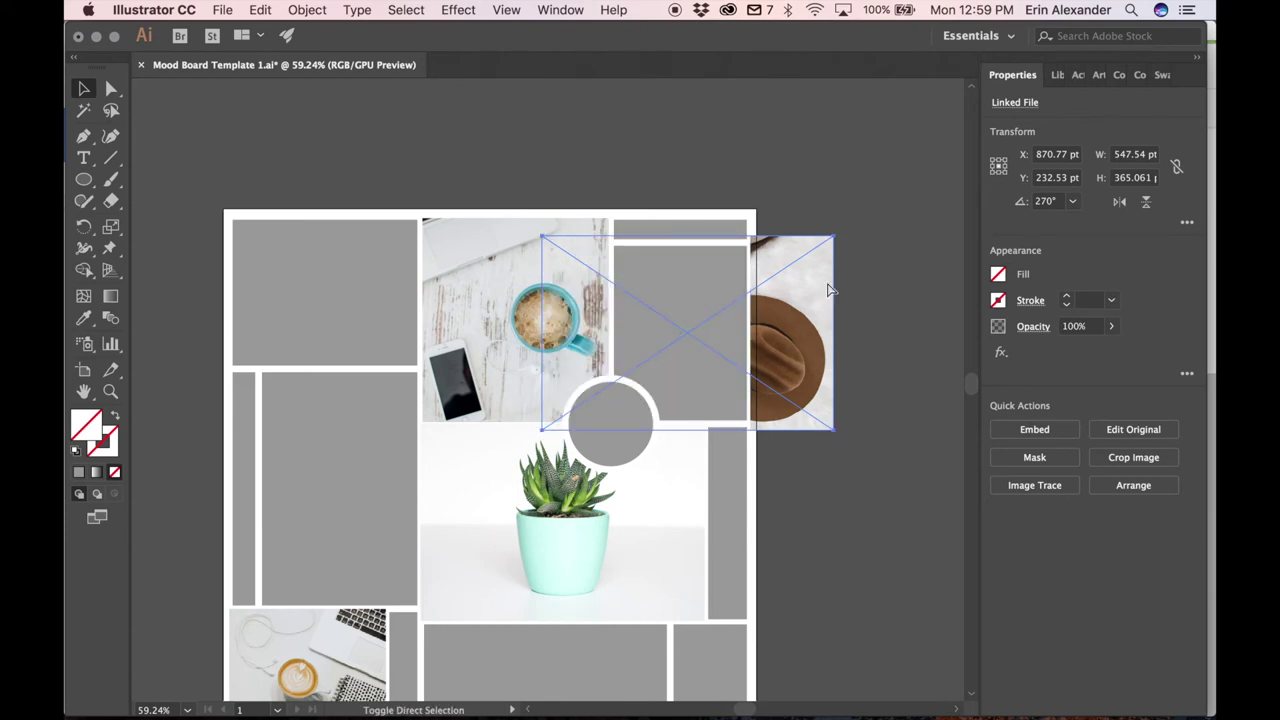
{"action": "key", "text": "super+shift+bracketright"}
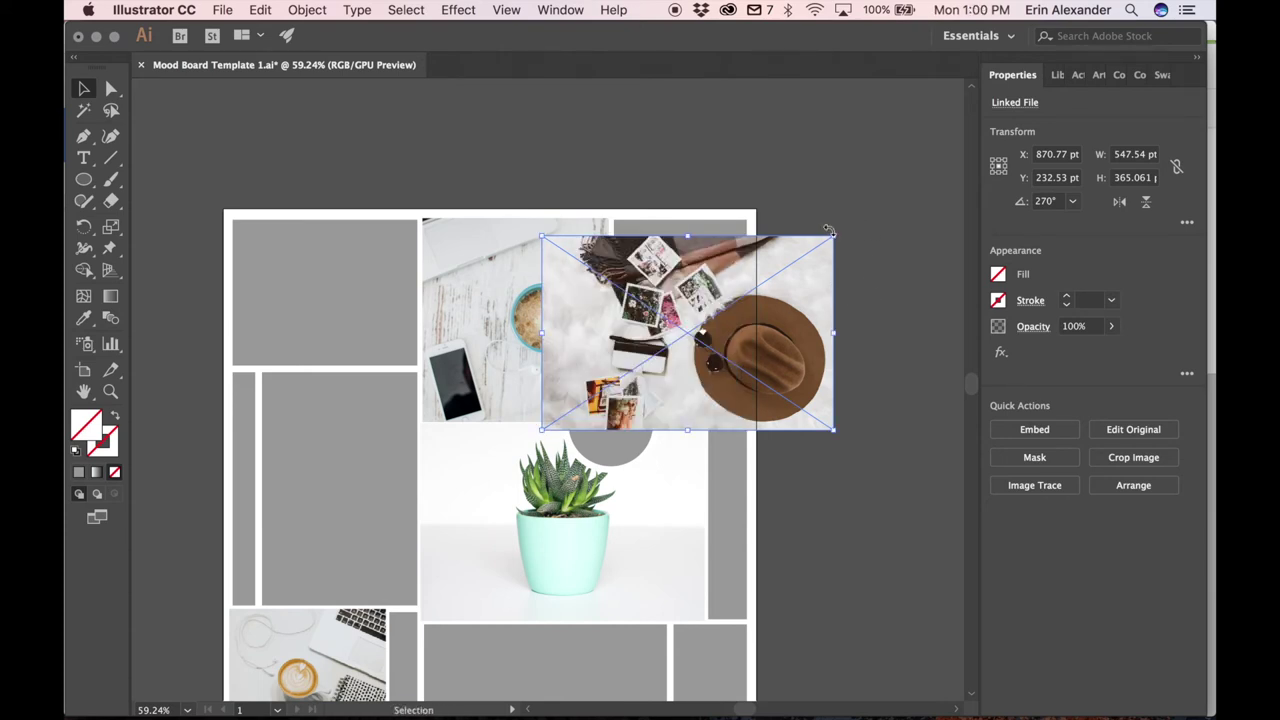
{"action": "left_click_drag", "start_coordinate": [834, 233], "coordinate": [951, 120]}
{"action": "left_click_drag", "start_coordinate": [696, 293], "coordinate": [679, 330]}
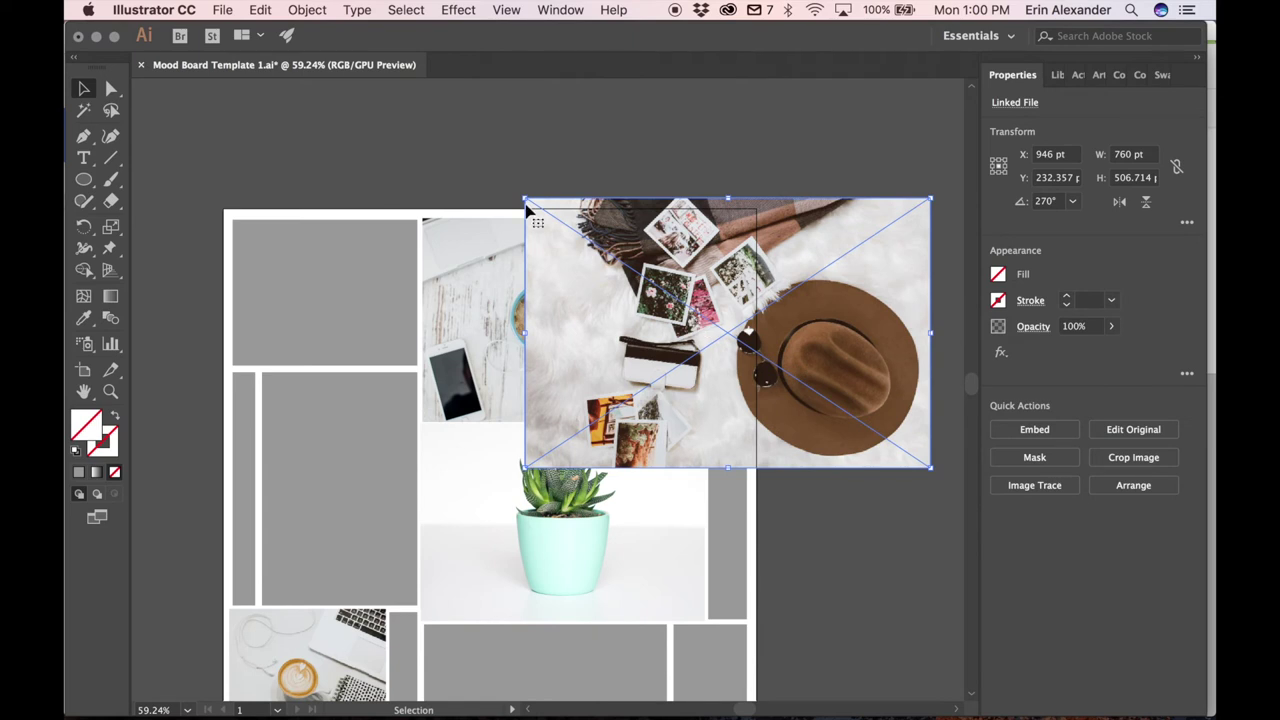
{"action": "left_click_drag", "start_coordinate": [525, 199], "coordinate": [485, 172]}
{"action": "left_click_drag", "start_coordinate": [700, 296], "coordinate": [710, 303]}
Send the hat photo behind the frames, clip it into the upper-right grey frame, and enter the group
{"action": "left_click", "coordinate": [722, 126]}
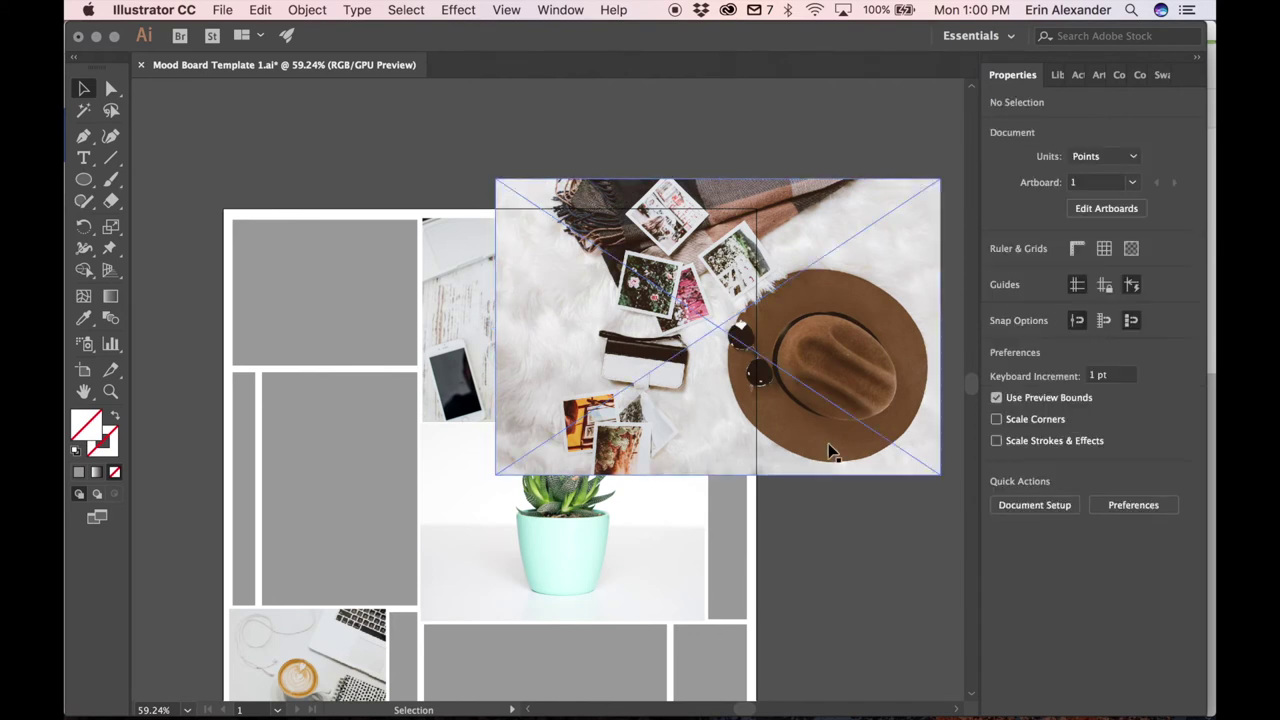
{"action": "scroll", "coordinate": [829, 449], "scroll_direction": "right", "scroll_amount": 2}
{"action": "scroll", "coordinate": [829, 449], "scroll_direction": "down", "scroll_amount": 1}
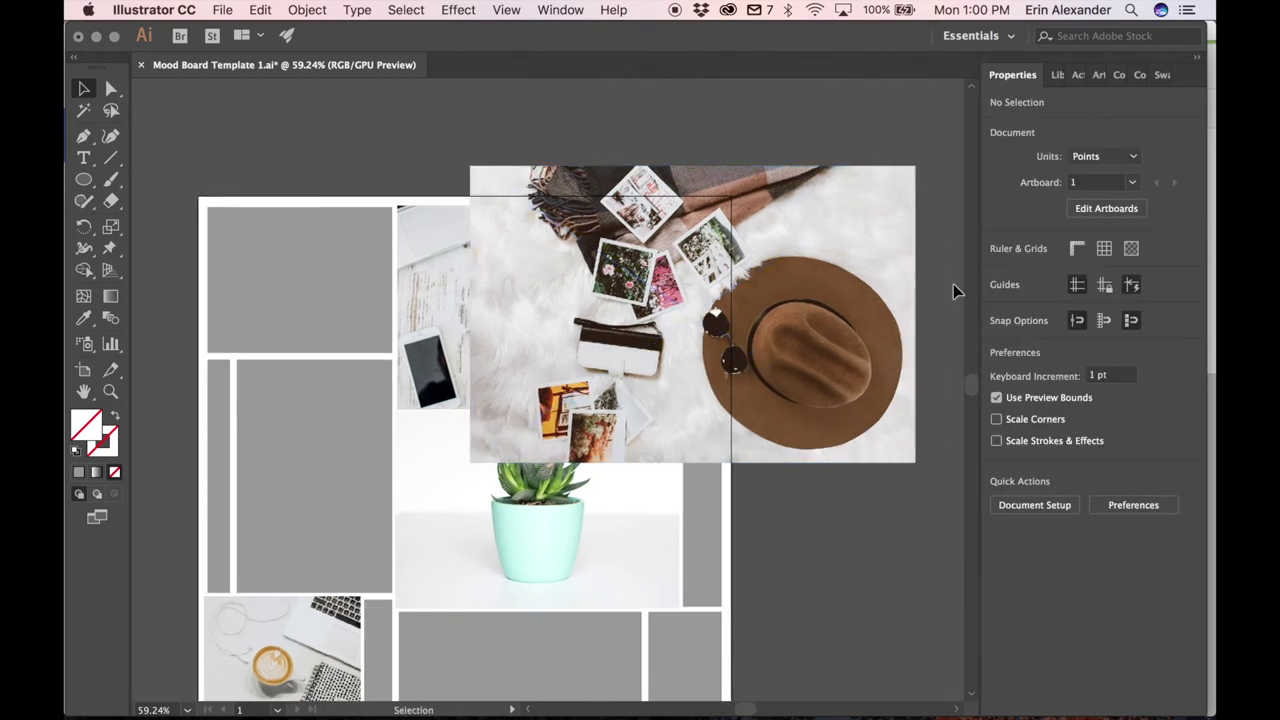
{"action": "left_click", "coordinate": [850, 288]}
{"action": "key", "text": "super+shift+bracketleft"}
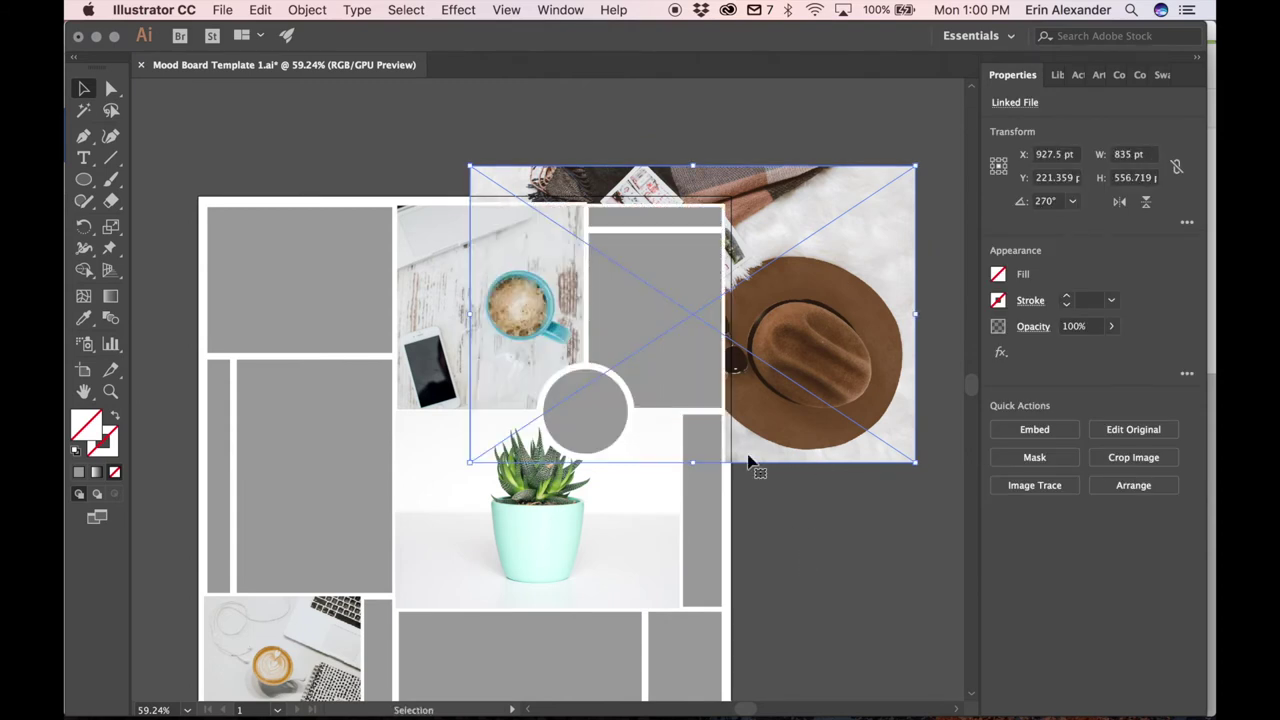
{"action": "left_click", "coordinate": [677, 317], "text": "shift"}
{"action": "key", "text": "super+7"}
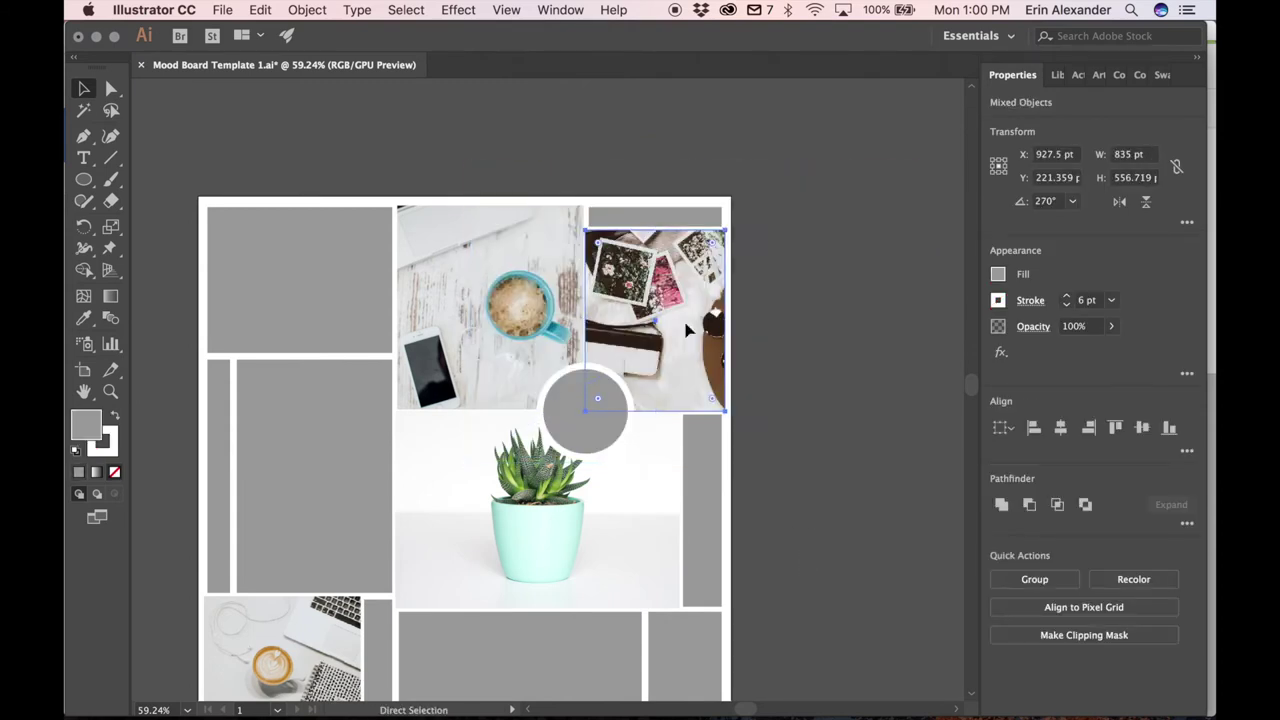
{"action": "left_click", "coordinate": [819, 532]}
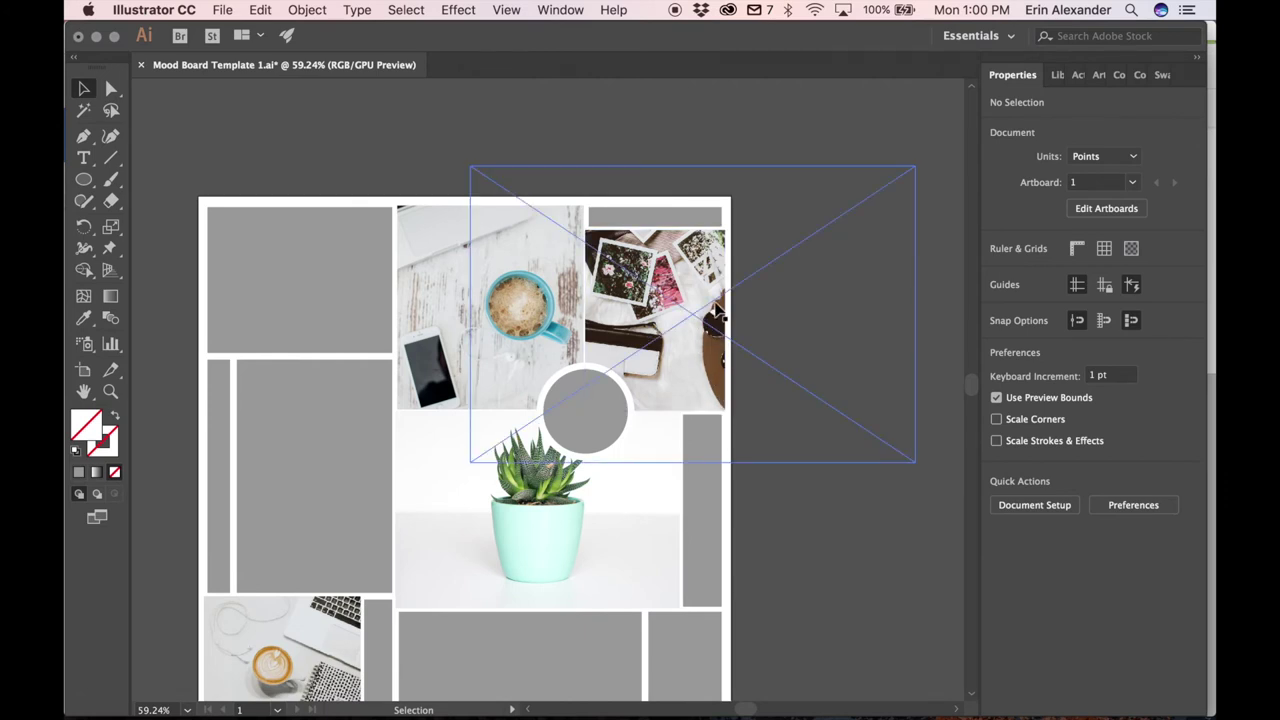
{"action": "left_click", "coordinate": [686, 325]}
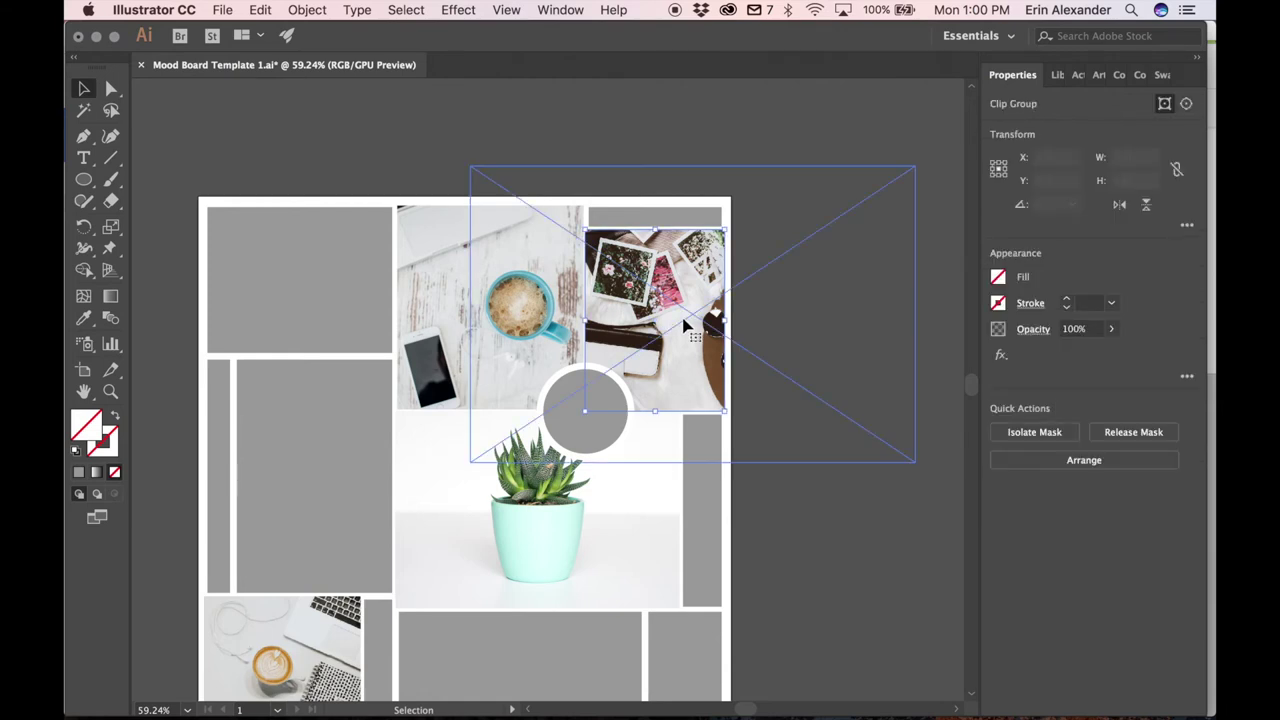
{"action": "double_click", "coordinate": [686, 325]}
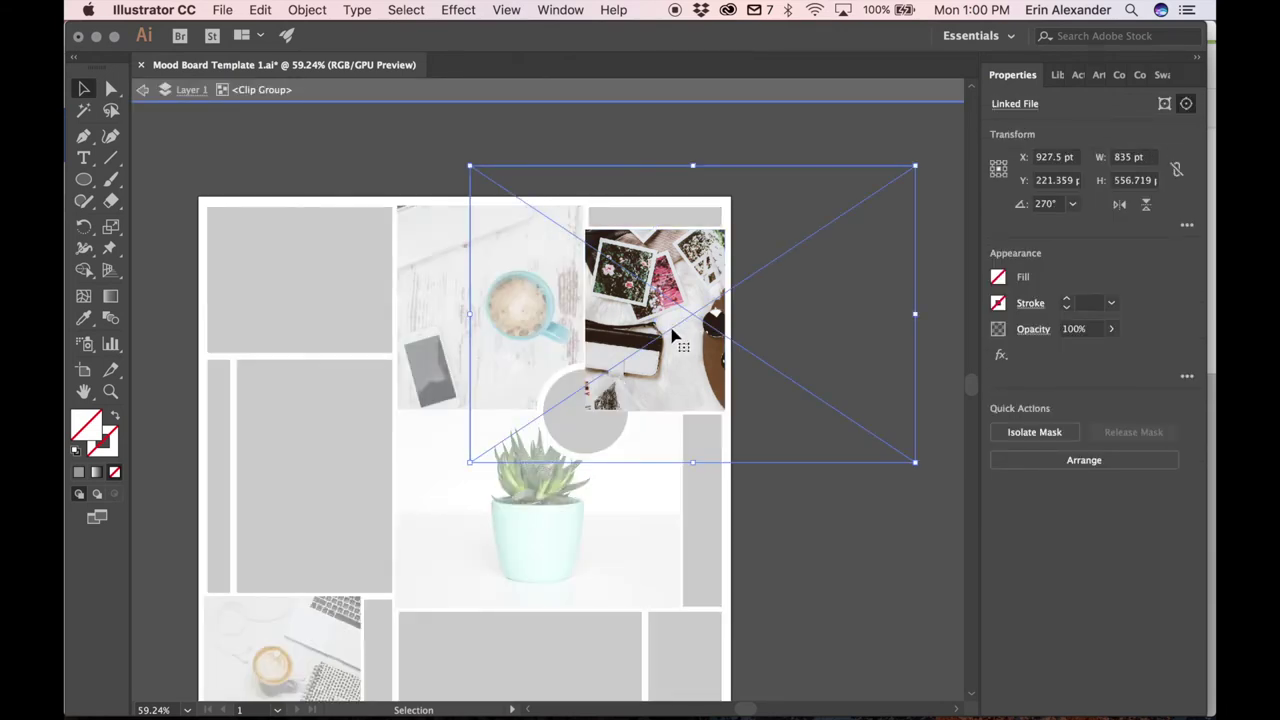
Shift the hat photo right and up inside its frame to X 987.5 pt, Y 201.359 pt
{"action": "key", "text": "shift+Right"}
{"action": "key", "text": "shift+Right"}
{"action": "key", "text": "shift+Right"}
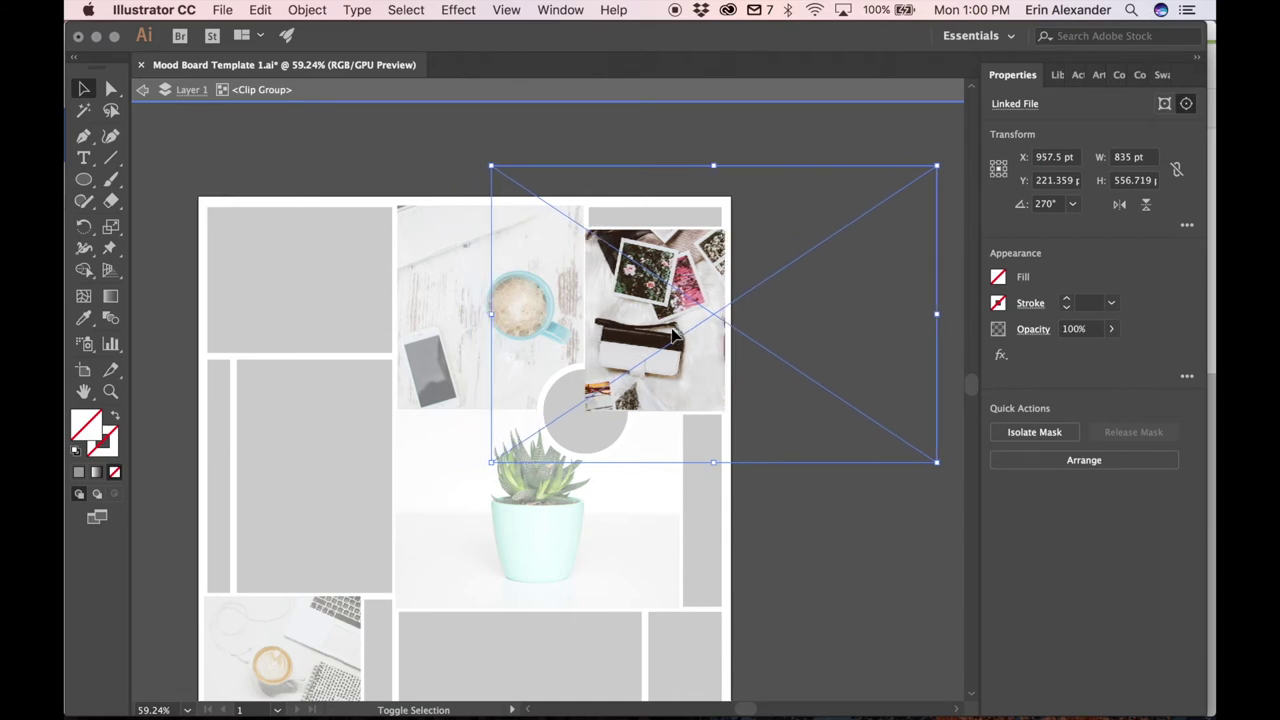
{"action": "key", "text": "shift+Right"}
{"action": "key", "text": "shift+Right"}
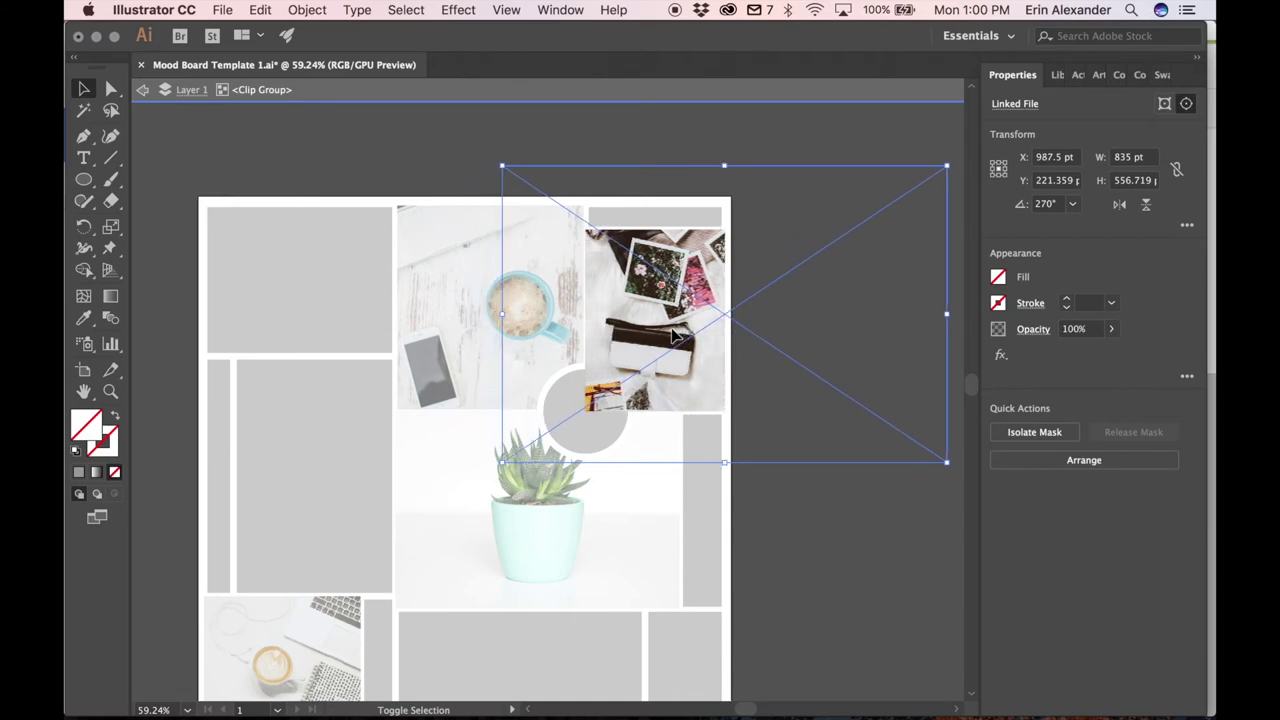
{"action": "key", "text": "shift+Up"}
{"action": "key", "text": "shift+Up"}
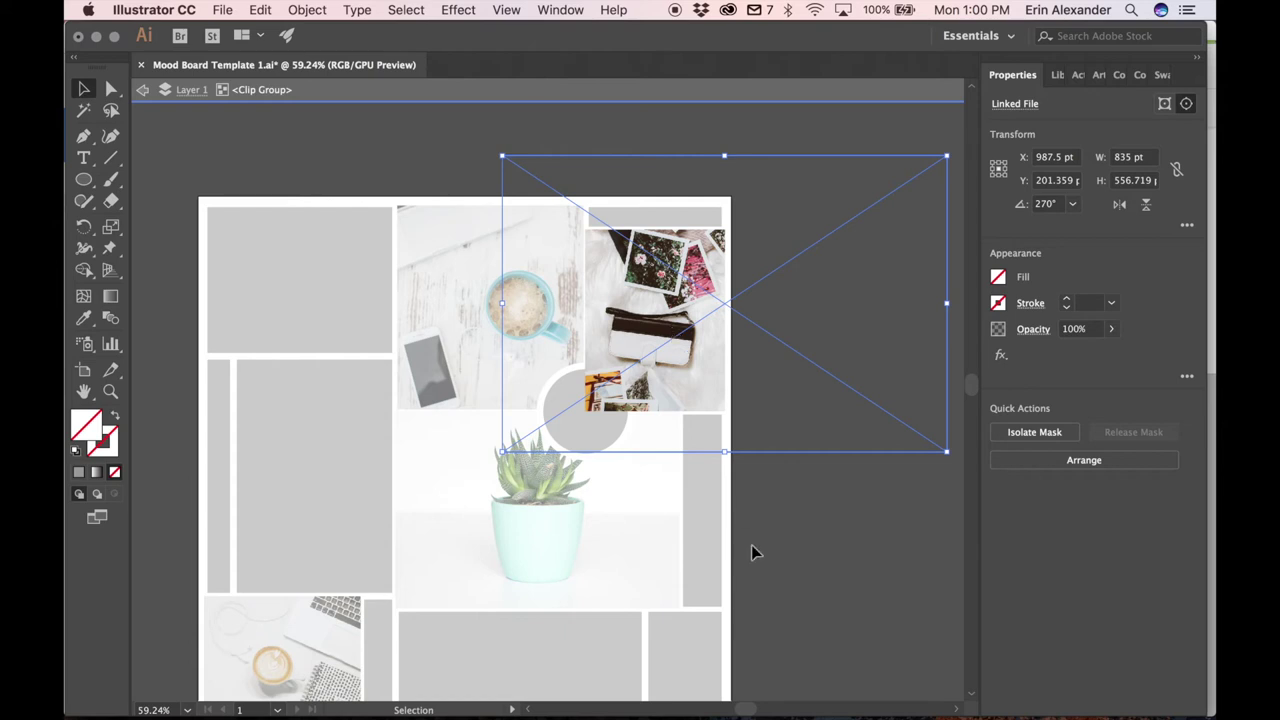
{"action": "left_click", "coordinate": [798, 569]}
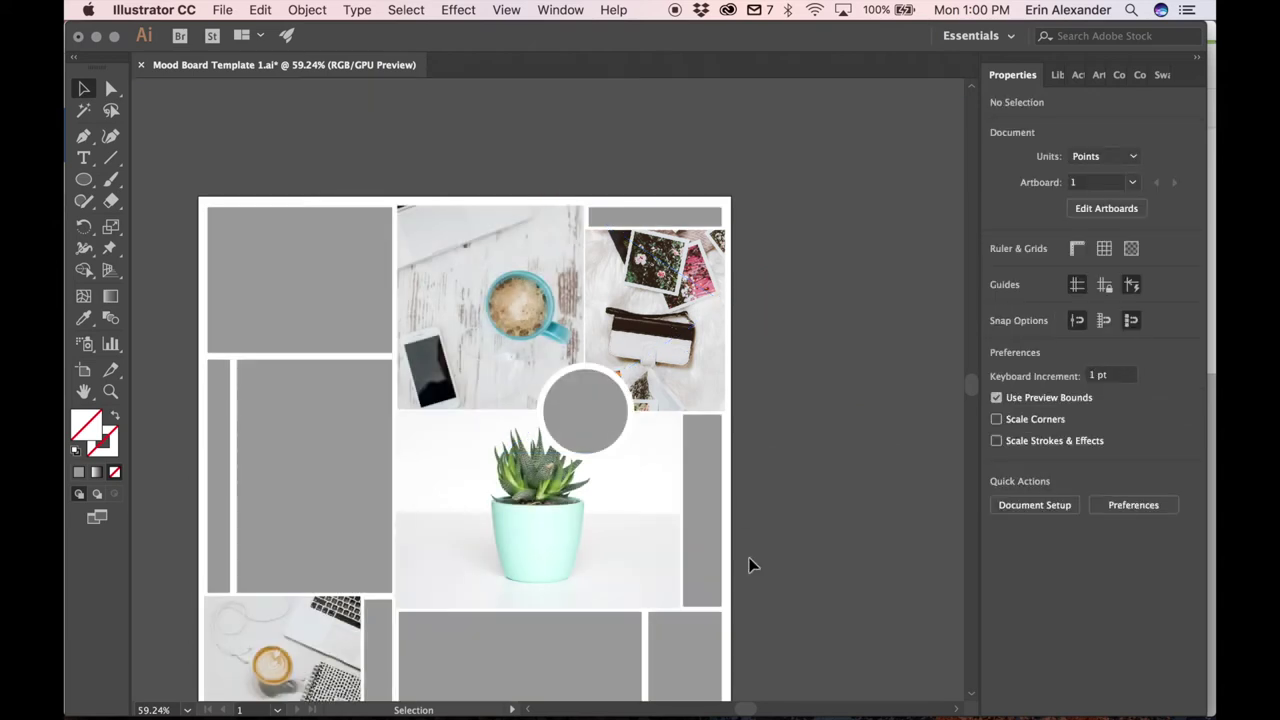
Shift the plant photo left inside its clipping frame
{"action": "left_click", "coordinate": [533, 515]}
{"action": "double_click", "coordinate": [535, 518]}
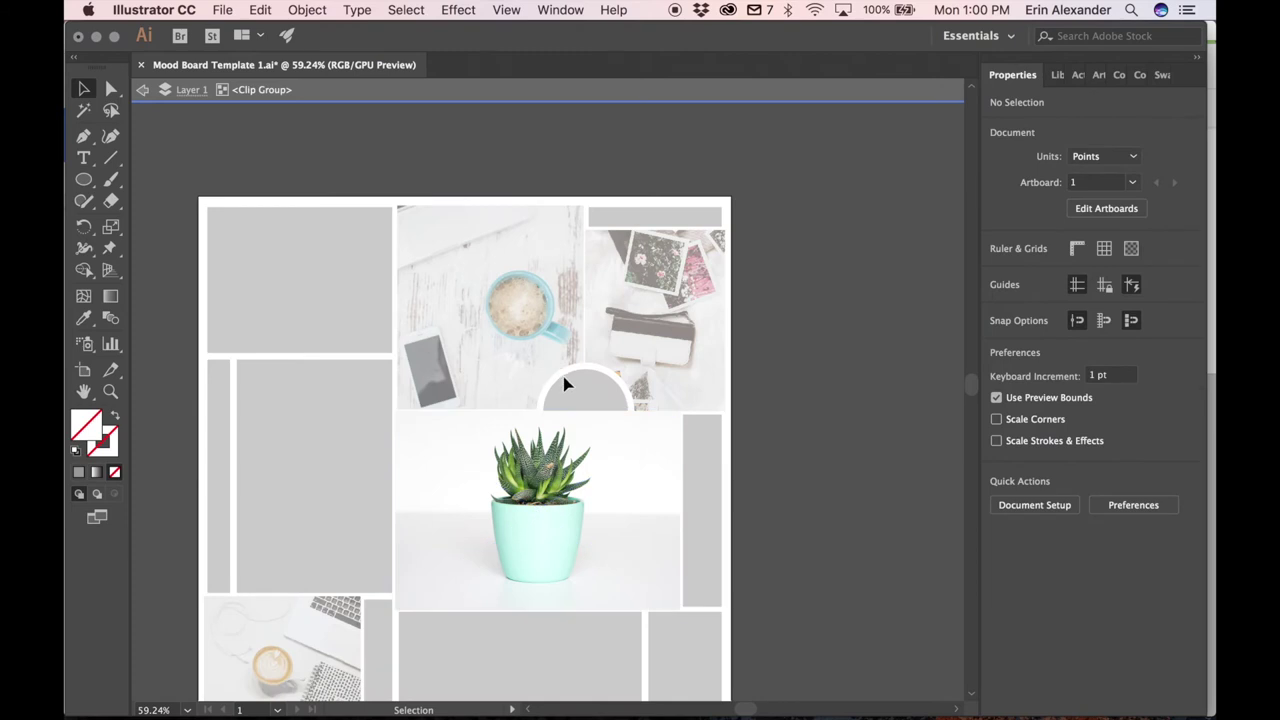
{"action": "double_click", "coordinate": [903, 399]}
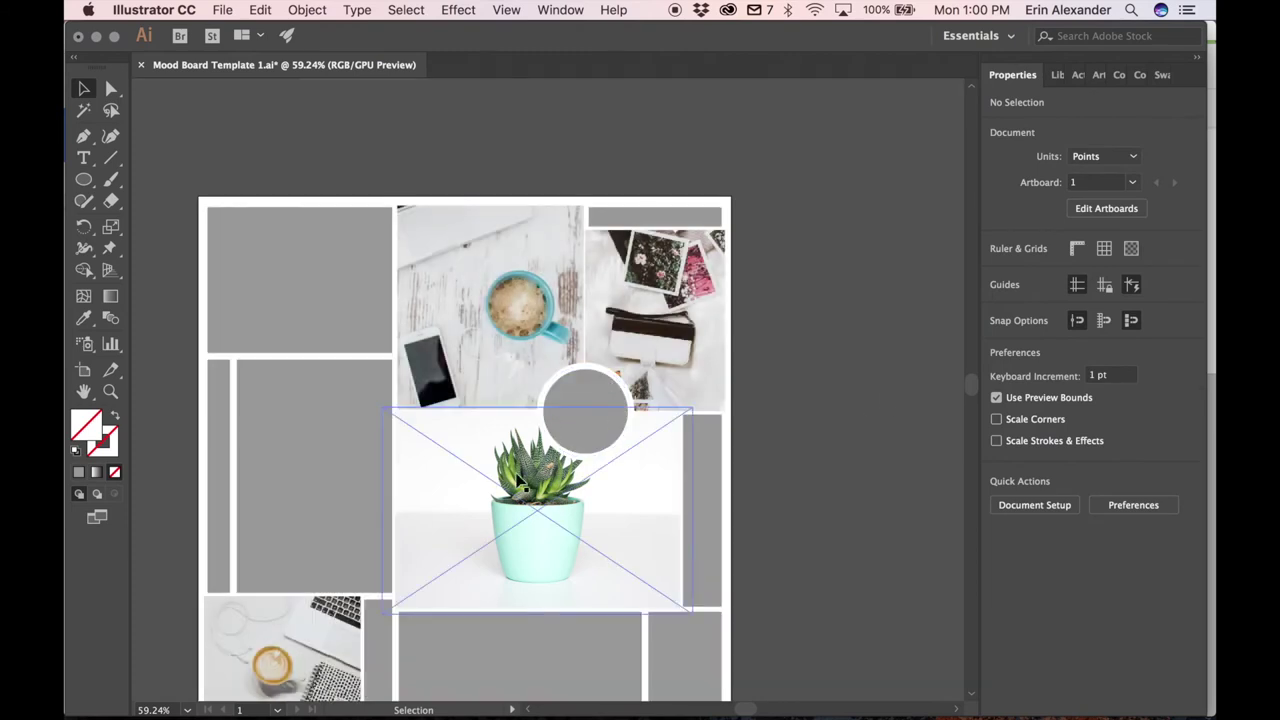
{"action": "left_click", "coordinate": [597, 528]}
{"action": "double_click", "coordinate": [597, 531]}
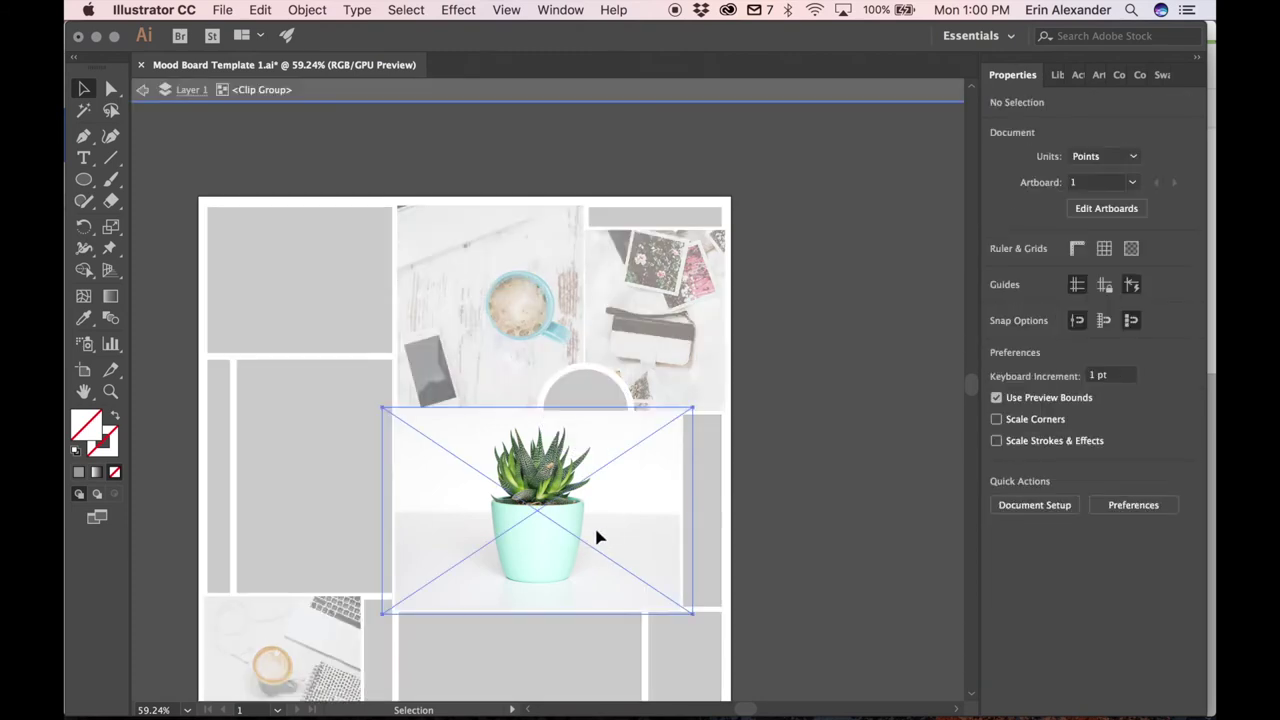
{"action": "left_click", "coordinate": [605, 528]}
{"action": "key", "text": "shift+Left"}
{"action": "key", "text": "shift+Left"}
{"action": "key", "text": "shift+Left"}
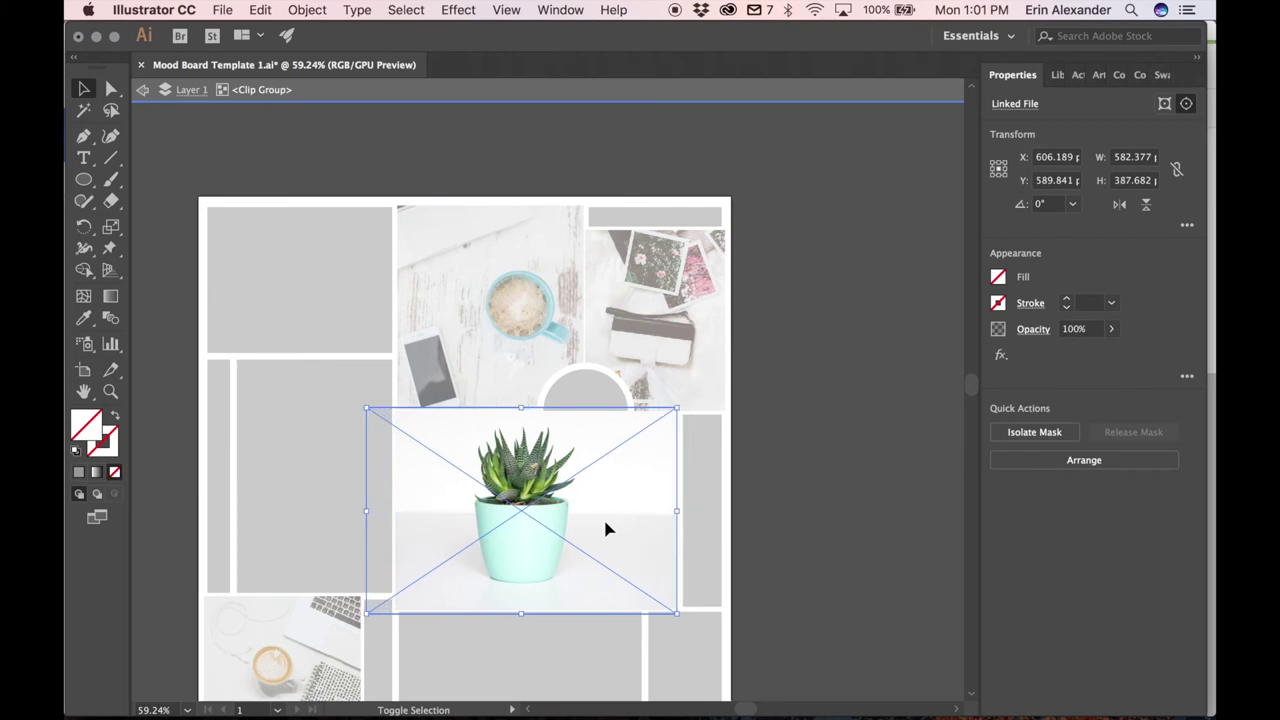
{"action": "double_click", "coordinate": [815, 430]}
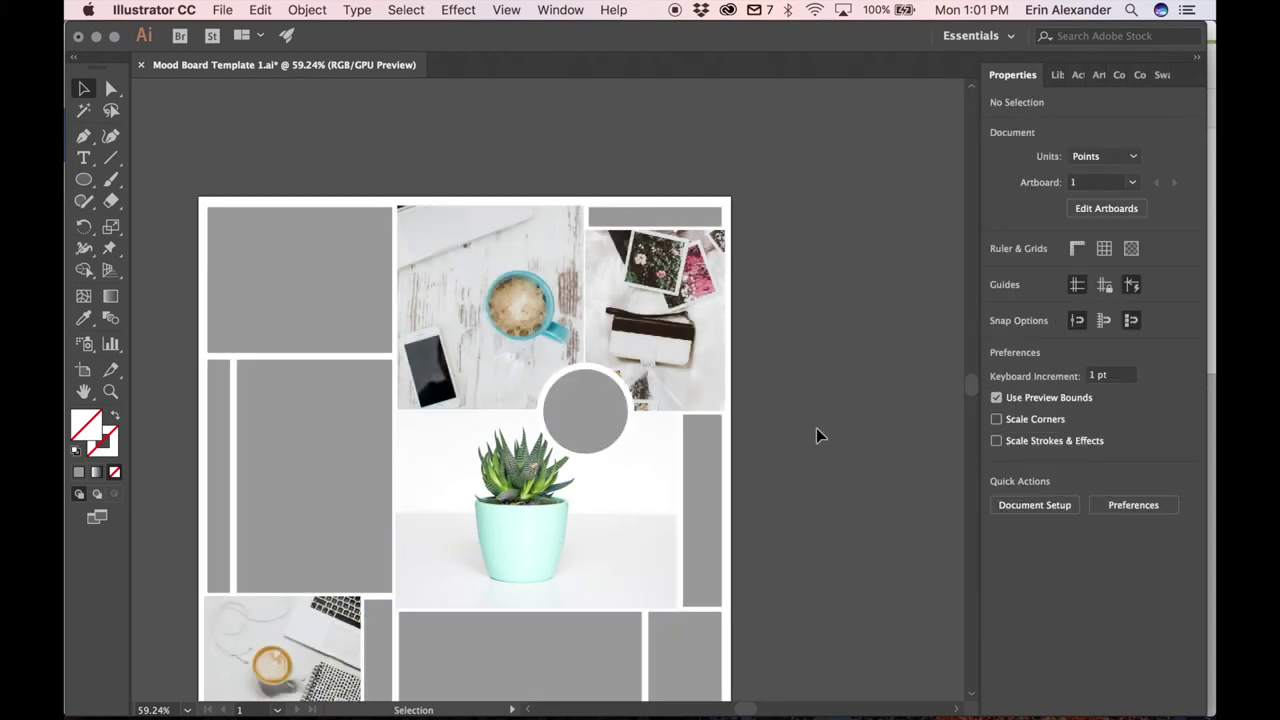
Move the grey circle right to X 726.5 pt, fully in front of the plant photo
{"action": "left_click", "coordinate": [578, 425]}
{"action": "key", "text": "shift+Right"}
{"action": "key", "text": "shift+Right"}
{"action": "key", "text": "shift+Right"}
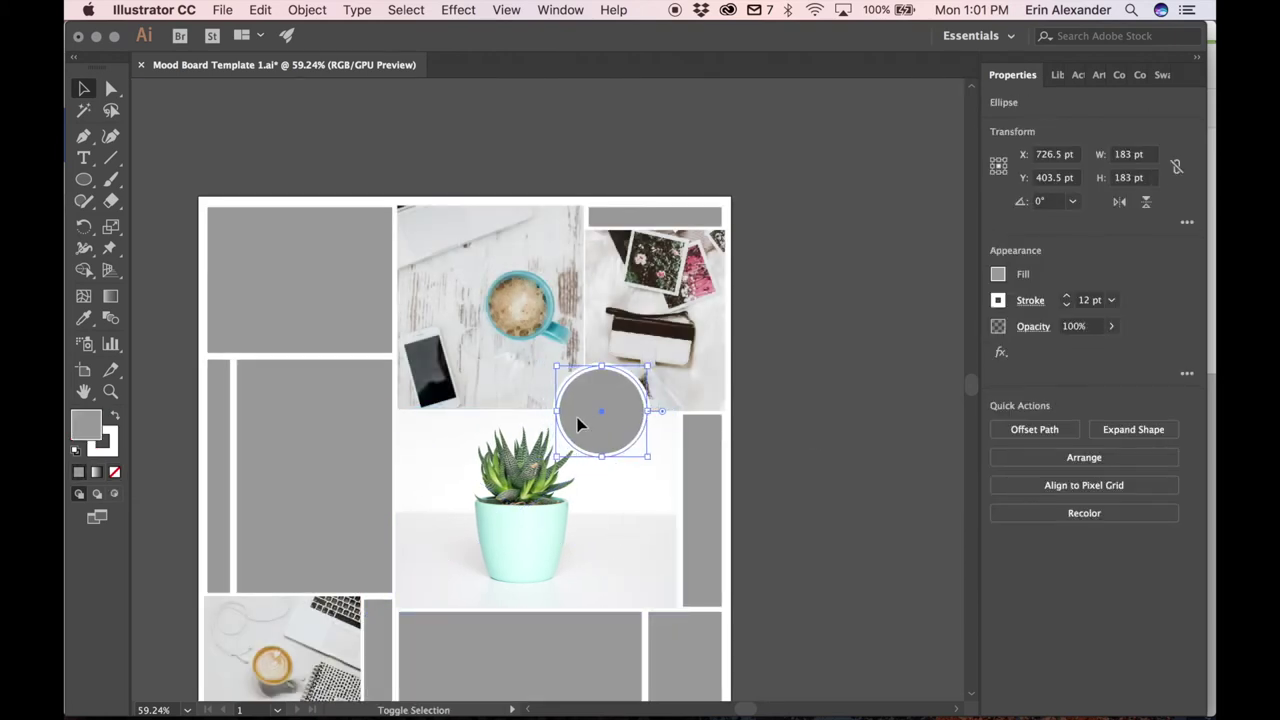
{"action": "left_click", "coordinate": [831, 345]}
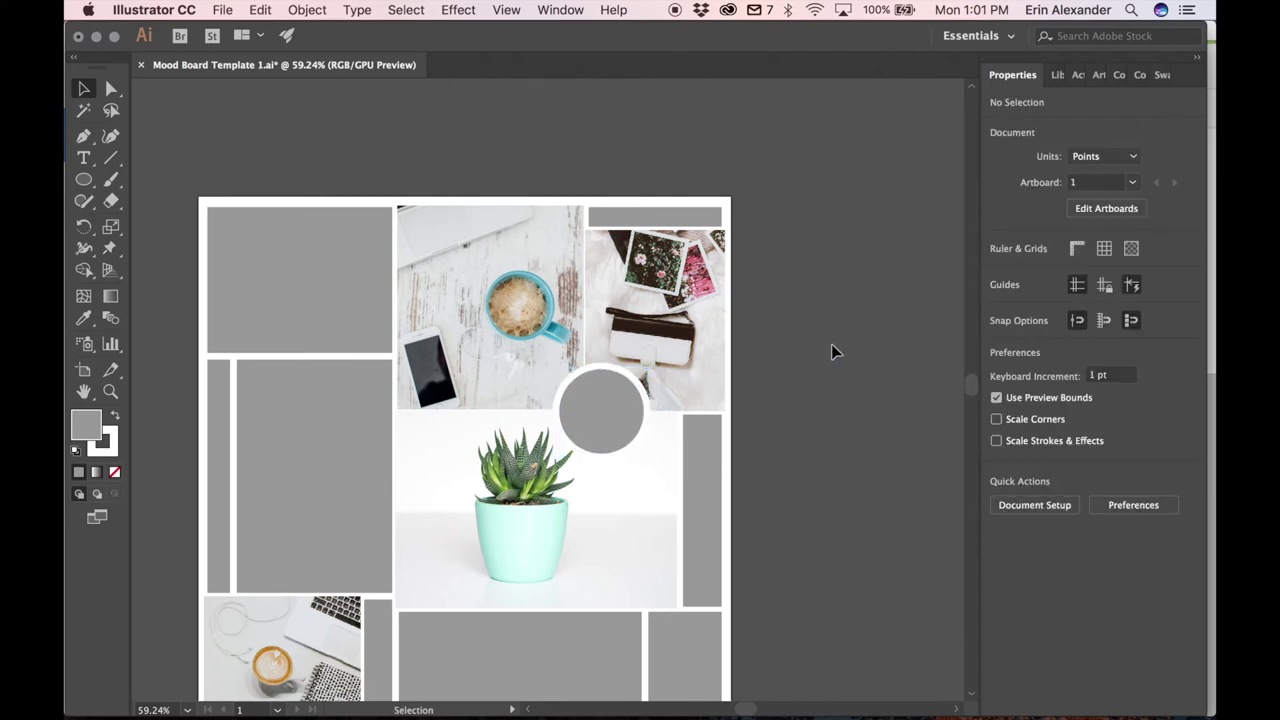
{"action": "scroll", "coordinate": [831, 345], "scroll_direction": "down", "scroll_amount": 1}
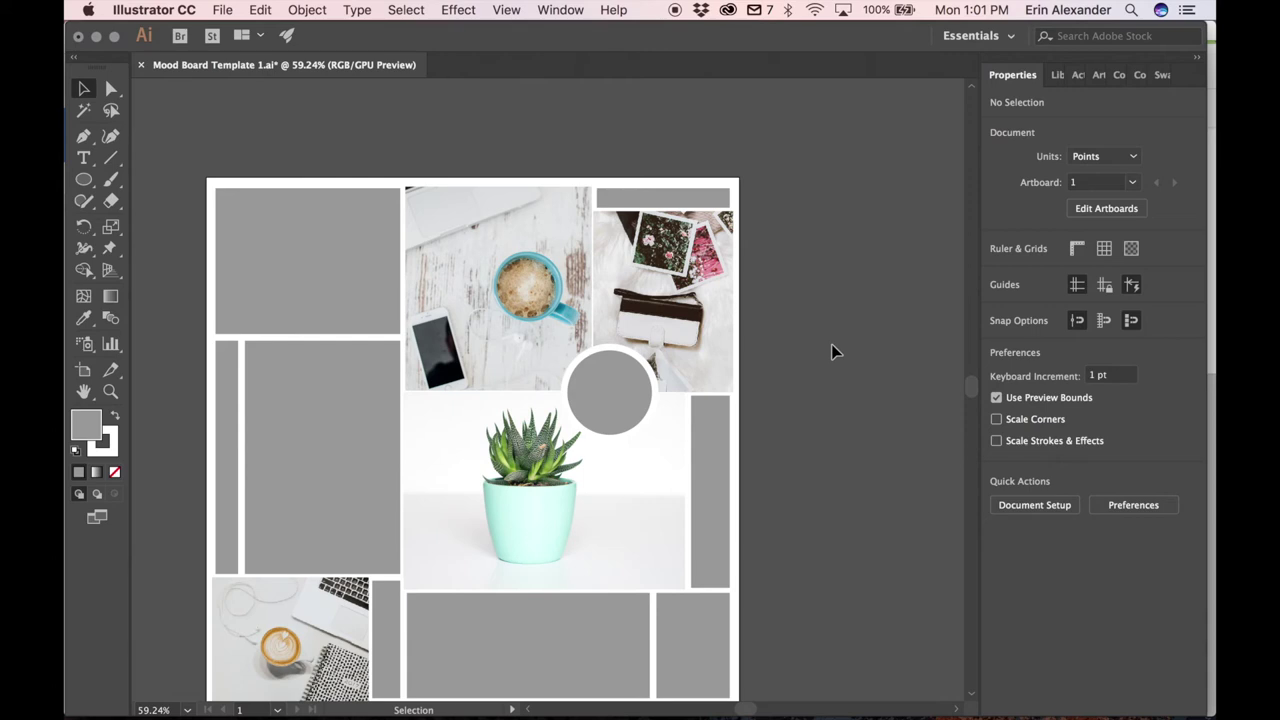
{"action": "scroll", "coordinate": [831, 351], "scroll_direction": "down", "scroll_amount": 5}
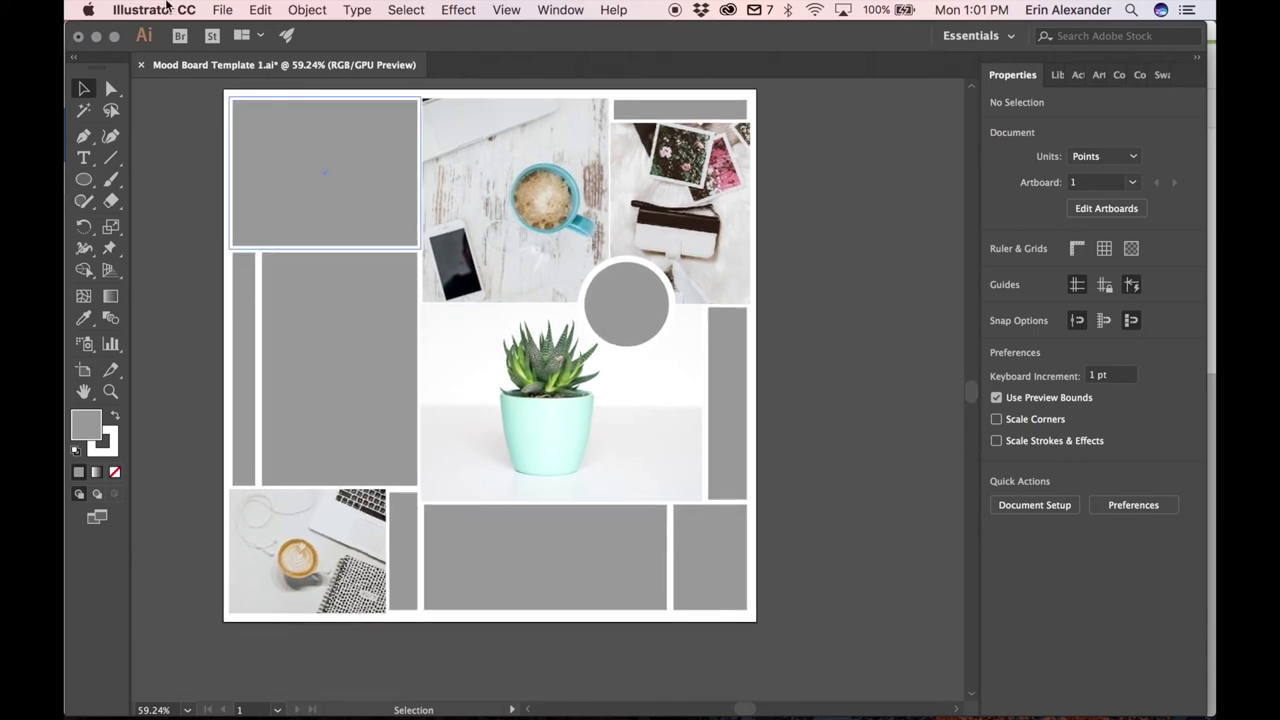
Place stock photos stil-243519 through stil-326684 beside the artboard
{"action": "left_click", "coordinate": [220, 10]}
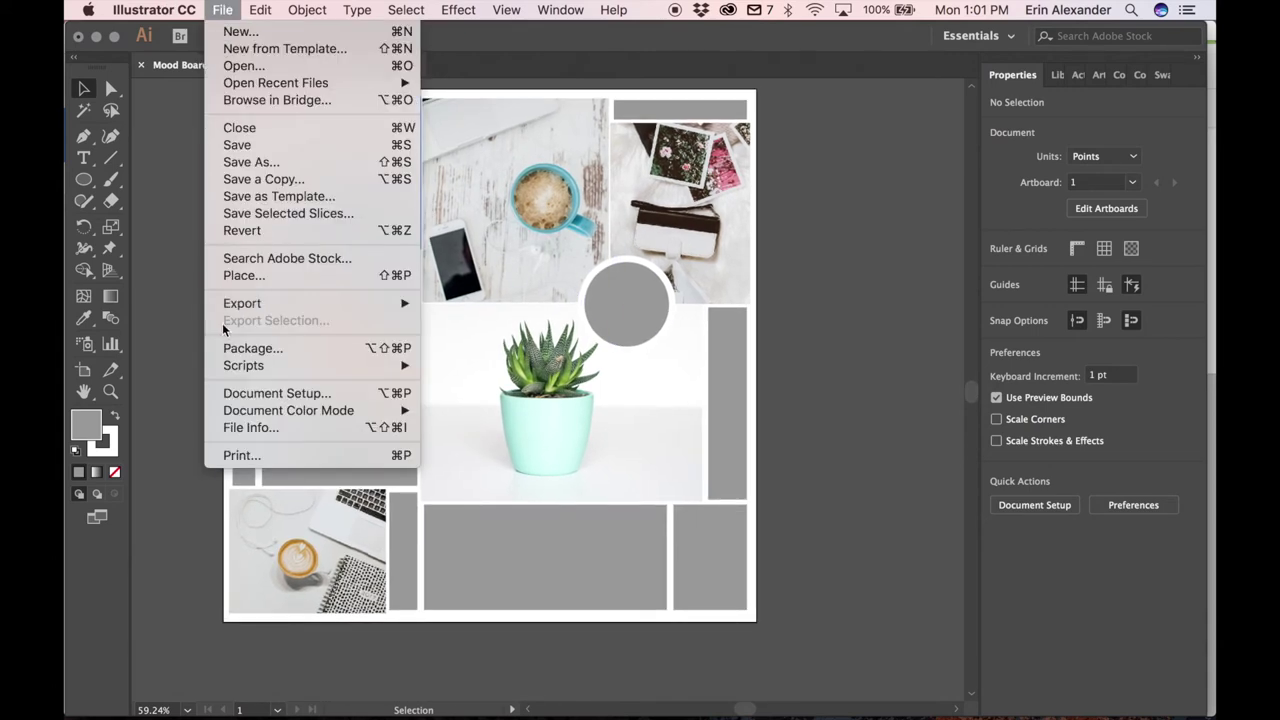
{"action": "left_click", "coordinate": [250, 279]}
{"action": "key", "text": "Up"}
{"action": "key", "text": "Up"}
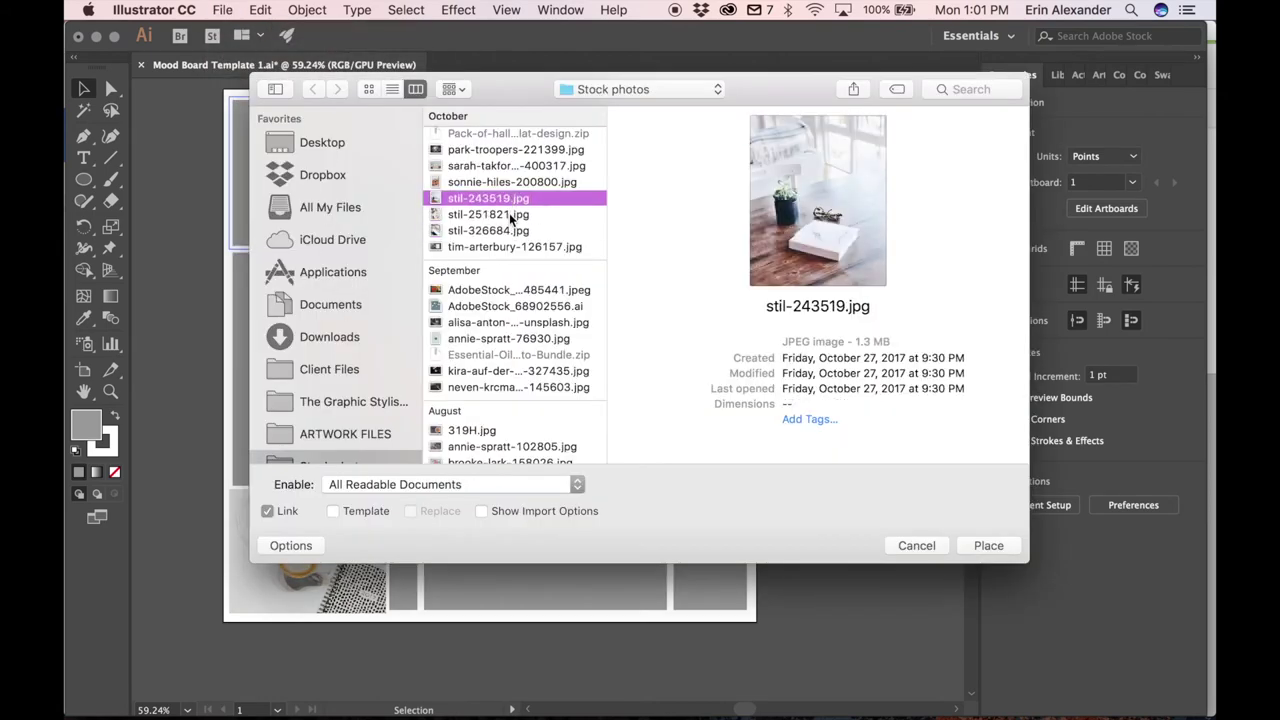
{"action": "left_click", "coordinate": [506, 231], "text": "shift"}
{"action": "left_click", "coordinate": [1007, 548]}
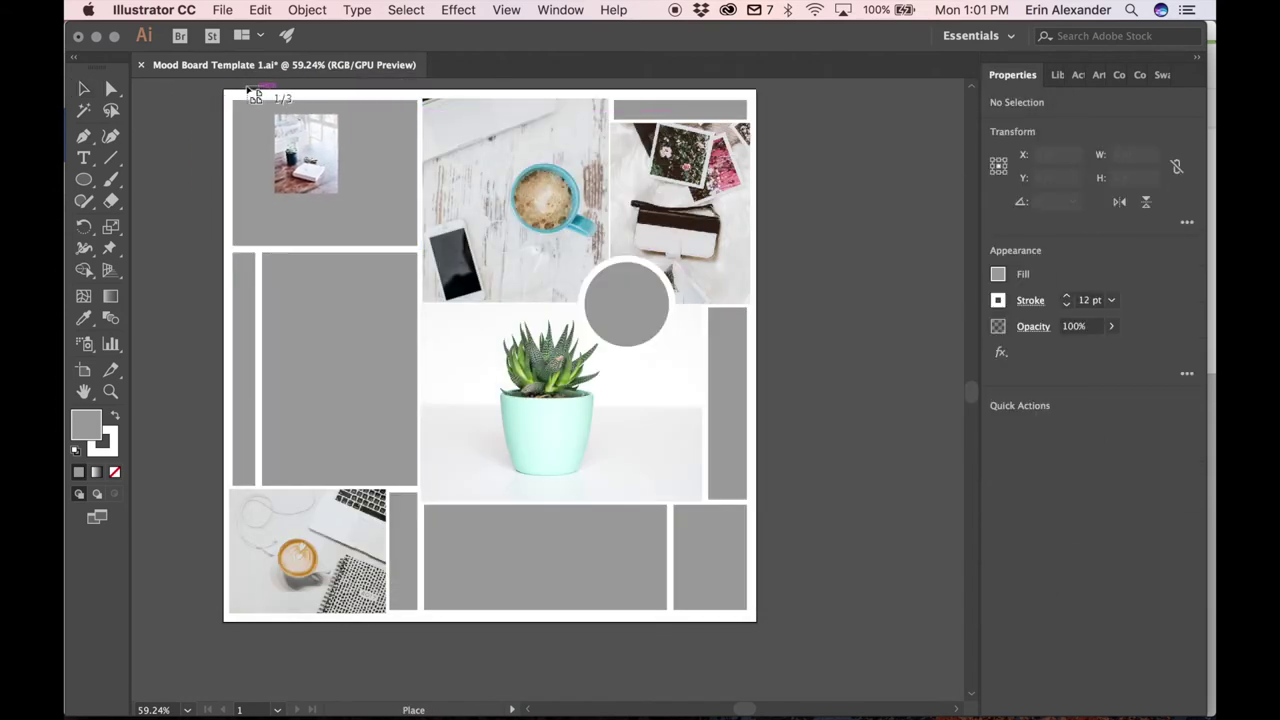
{"action": "scroll", "coordinate": [228, 94], "scroll_direction": "up", "scroll_amount": 3}
{"action": "left_click_drag", "start_coordinate": [785, 117], "coordinate": [950, 408]}
{"action": "left_click_drag", "start_coordinate": [714, 253], "coordinate": [757, 529]}
{"action": "left_click_drag", "start_coordinate": [762, 150], "coordinate": [920, 385]}
{"action": "scroll", "coordinate": [811, 418], "scroll_direction": "left", "scroll_amount": 5}
{"action": "scroll", "coordinate": [811, 418], "scroll_direction": "up", "scroll_amount": 2}
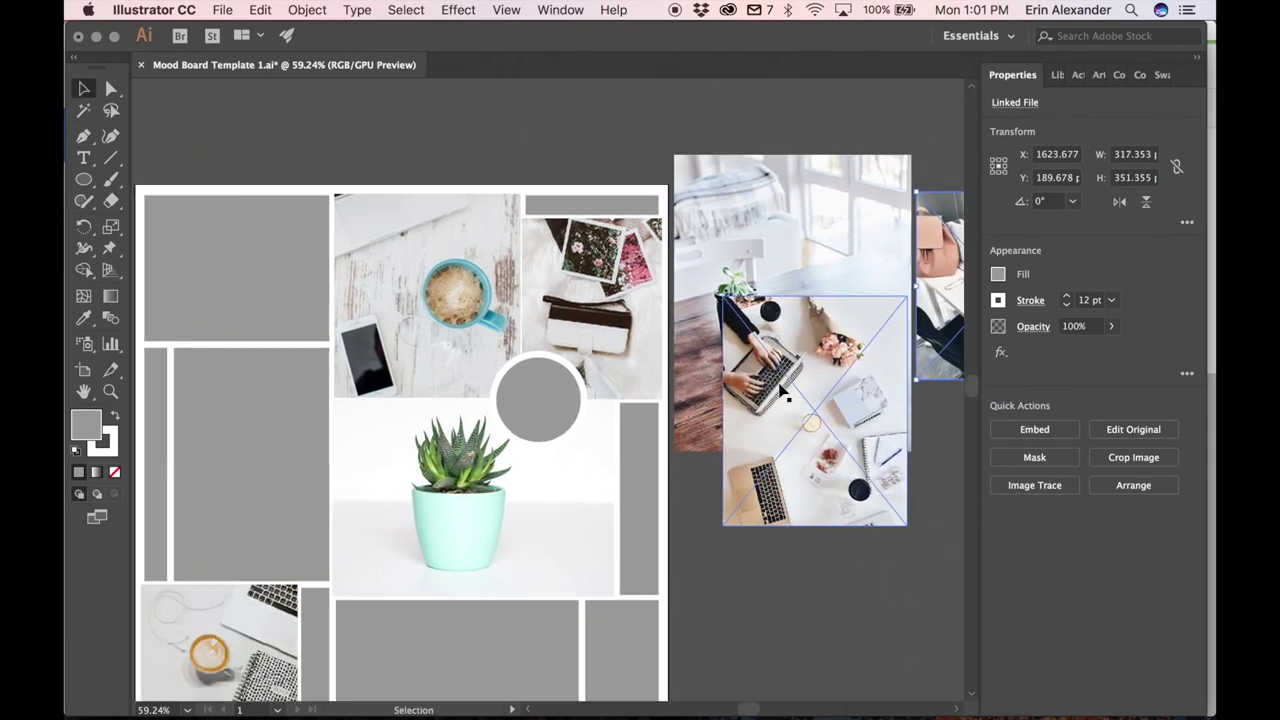
Move the white-table photo over the top-left grey frame and send it behind the frames
{"action": "left_click", "coordinate": [748, 240]}
{"action": "left_click_drag", "start_coordinate": [748, 240], "coordinate": [263, 199]}
{"action": "scroll", "coordinate": [500, 350], "scroll_direction": "left", "scroll_amount": 5}
{"action": "left_click_drag", "start_coordinate": [450, 209], "coordinate": [420, 230]}
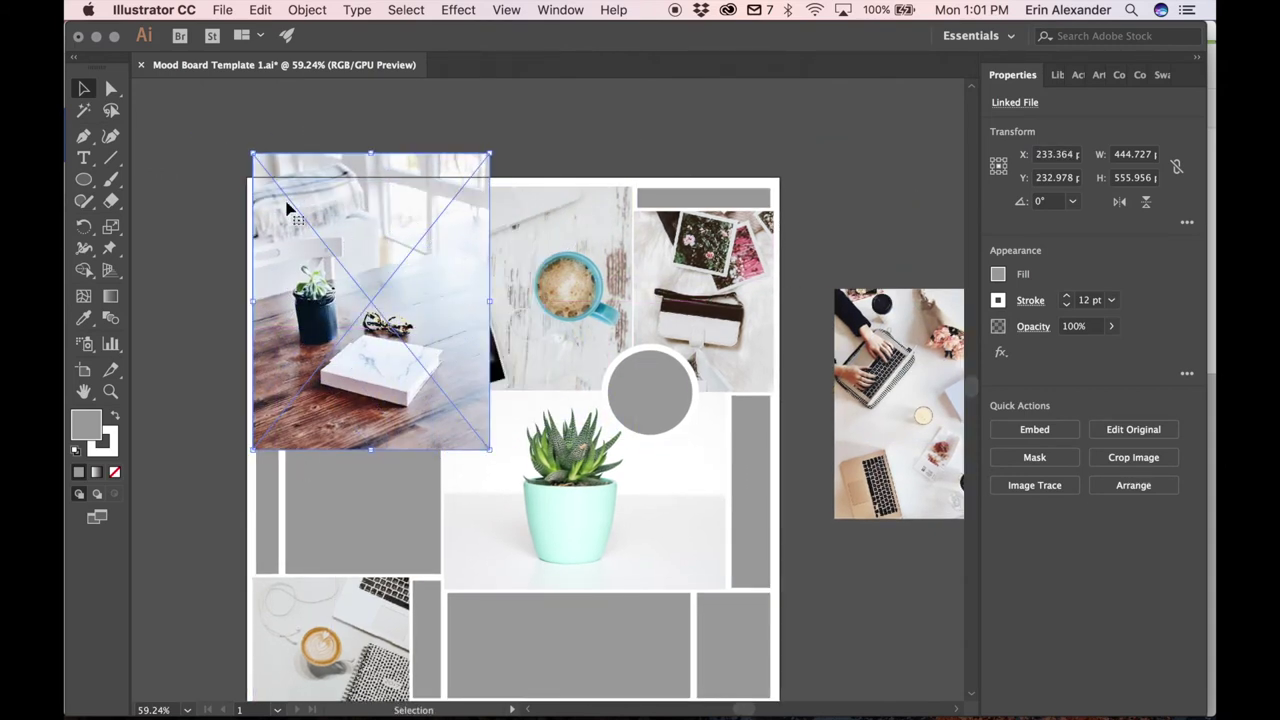
{"action": "left_click_drag", "start_coordinate": [432, 262], "coordinate": [433, 270]}
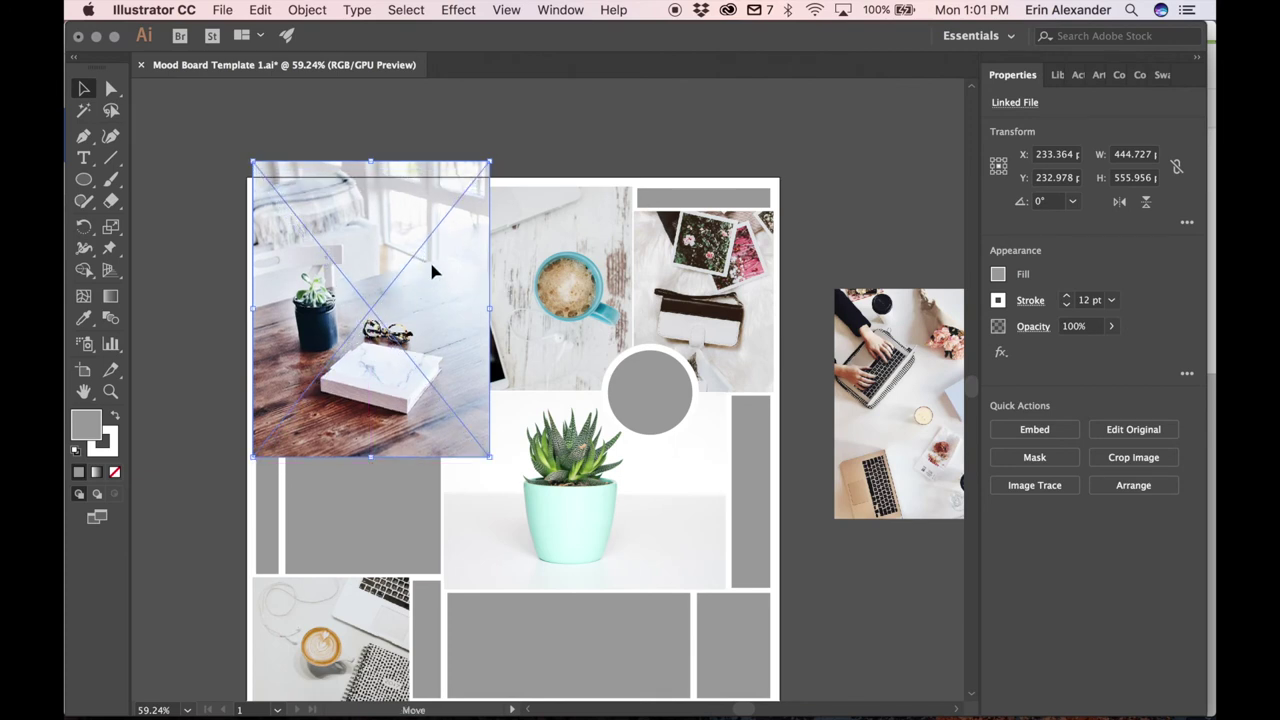
{"action": "key", "text": "super+shift+bracketleft"}
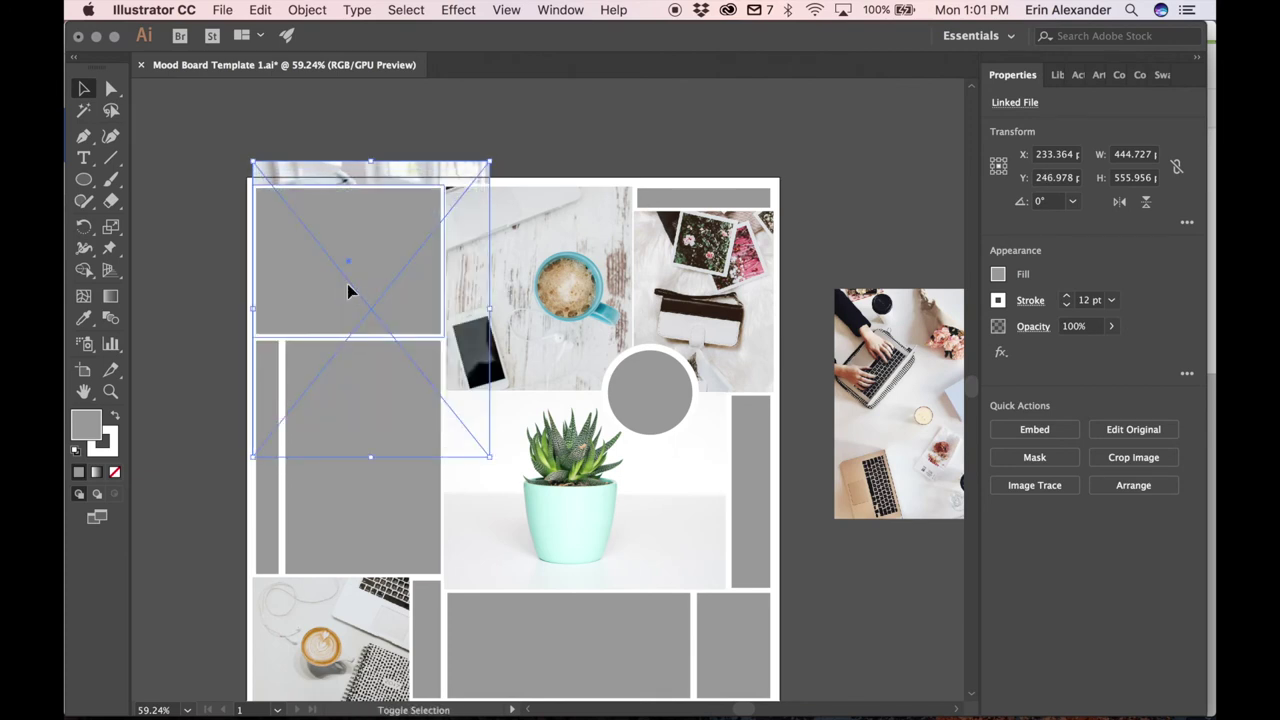
Clip the table photo into the top-left grey frame
{"action": "left_click", "coordinate": [348, 286], "text": "shift"}
{"action": "left_click", "coordinate": [380, 236], "text": "shift"}
{"action": "left_click", "coordinate": [383, 192]}
{"action": "left_click", "coordinate": [368, 177], "text": "shift"}
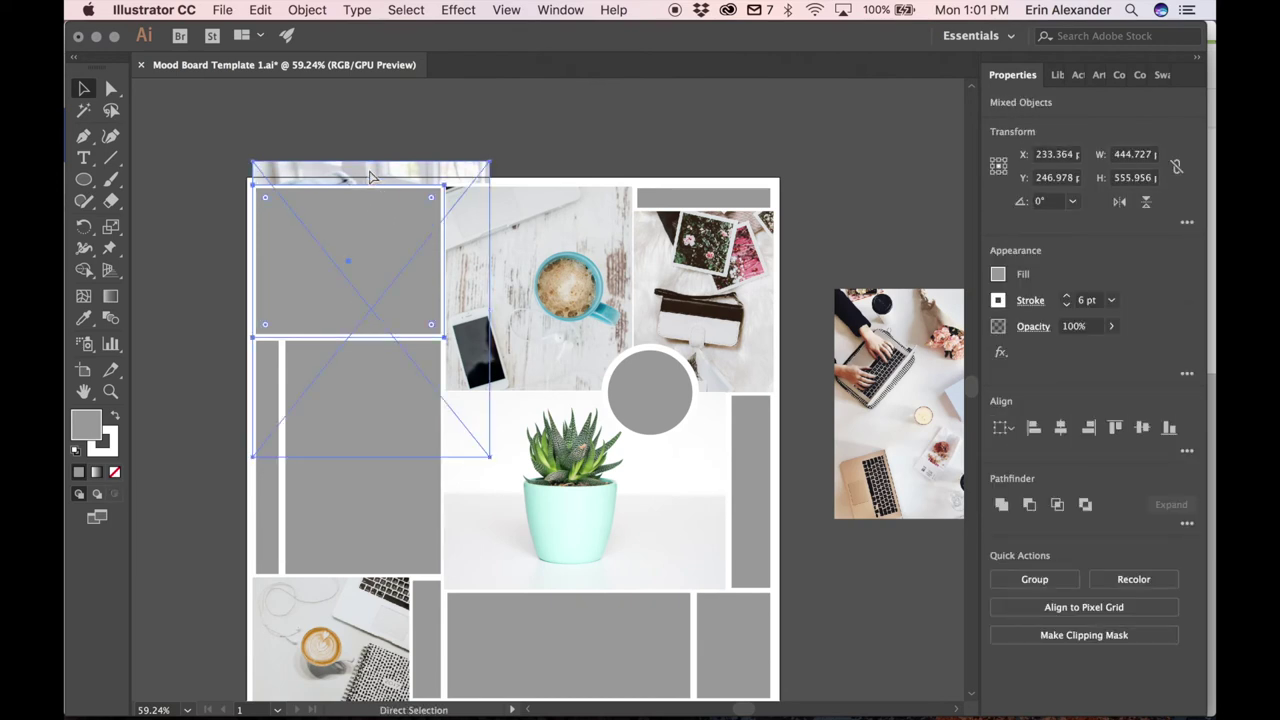
{"action": "key", "text": "super+7"}
Nudge the table photo up inside its frame, then return to the full collage
{"action": "double_click", "coordinate": [362, 298]}
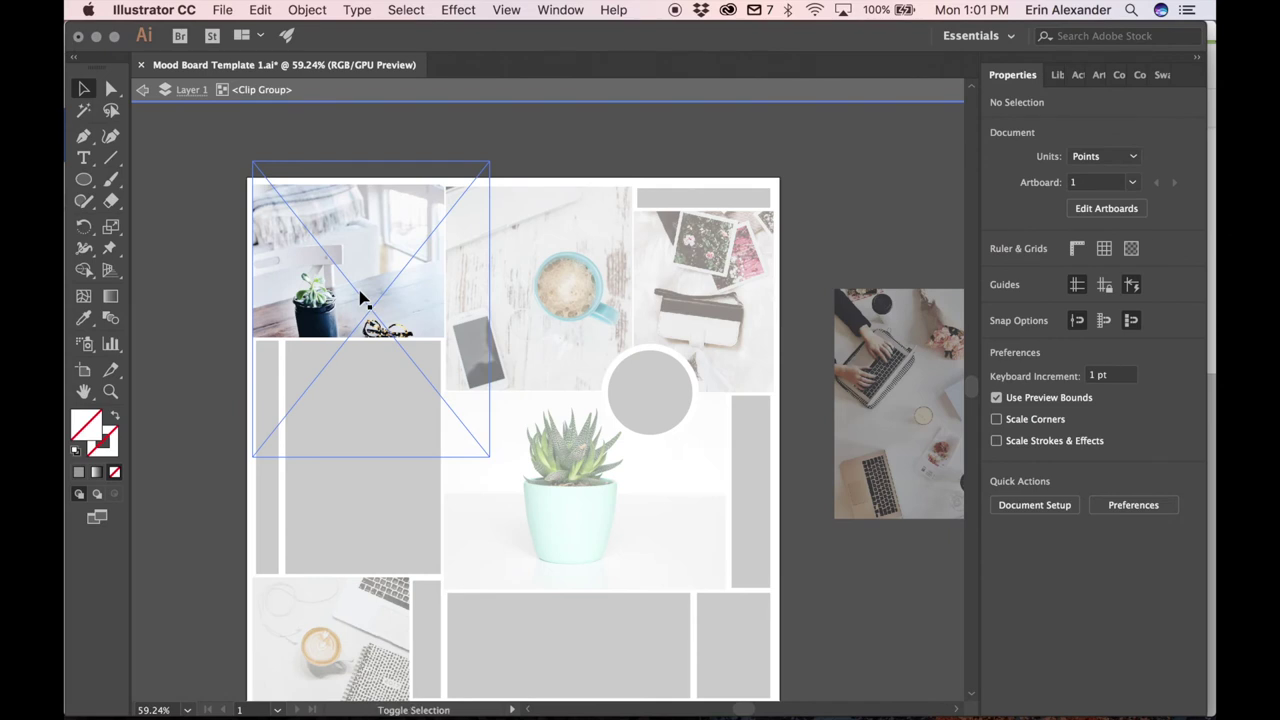
{"action": "double_click", "coordinate": [398, 300]}
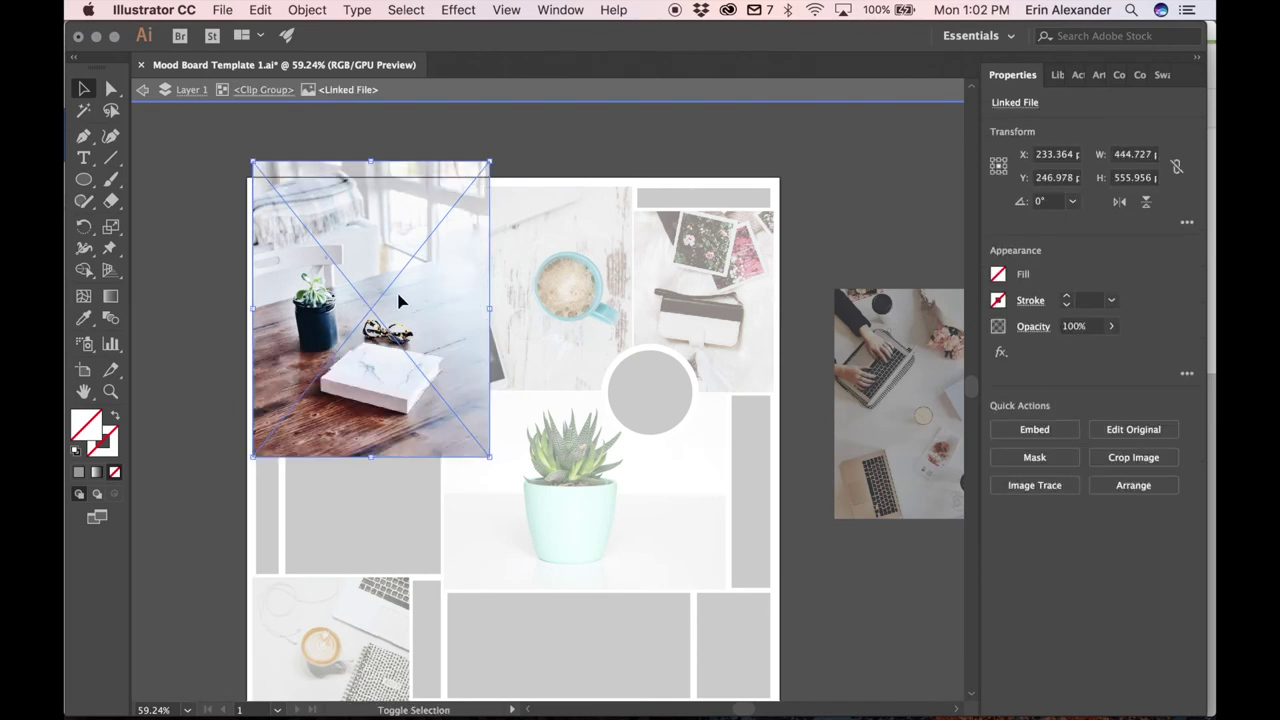
{"action": "key", "text": "shift+Up"}
{"action": "key", "text": "shift+Up"}
{"action": "key", "text": "shift+Up"}
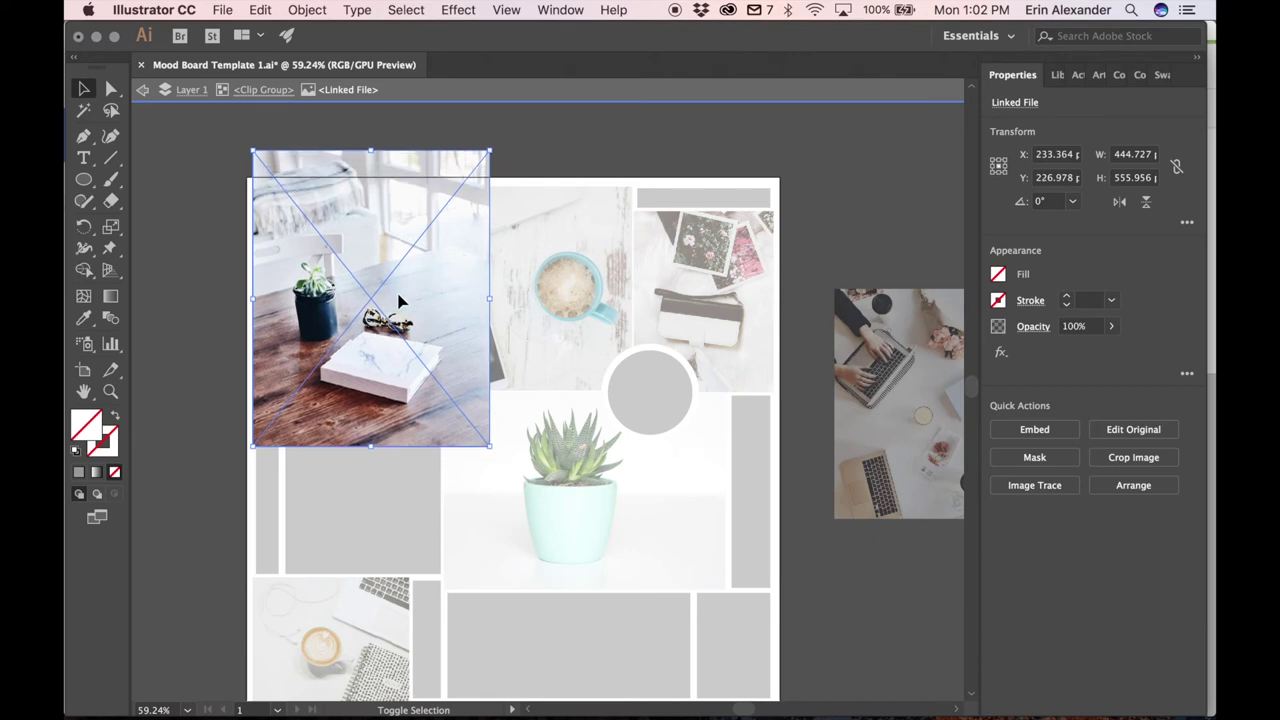
{"action": "key", "text": "shift+Up"}
{"action": "key", "text": "shift+Up"}
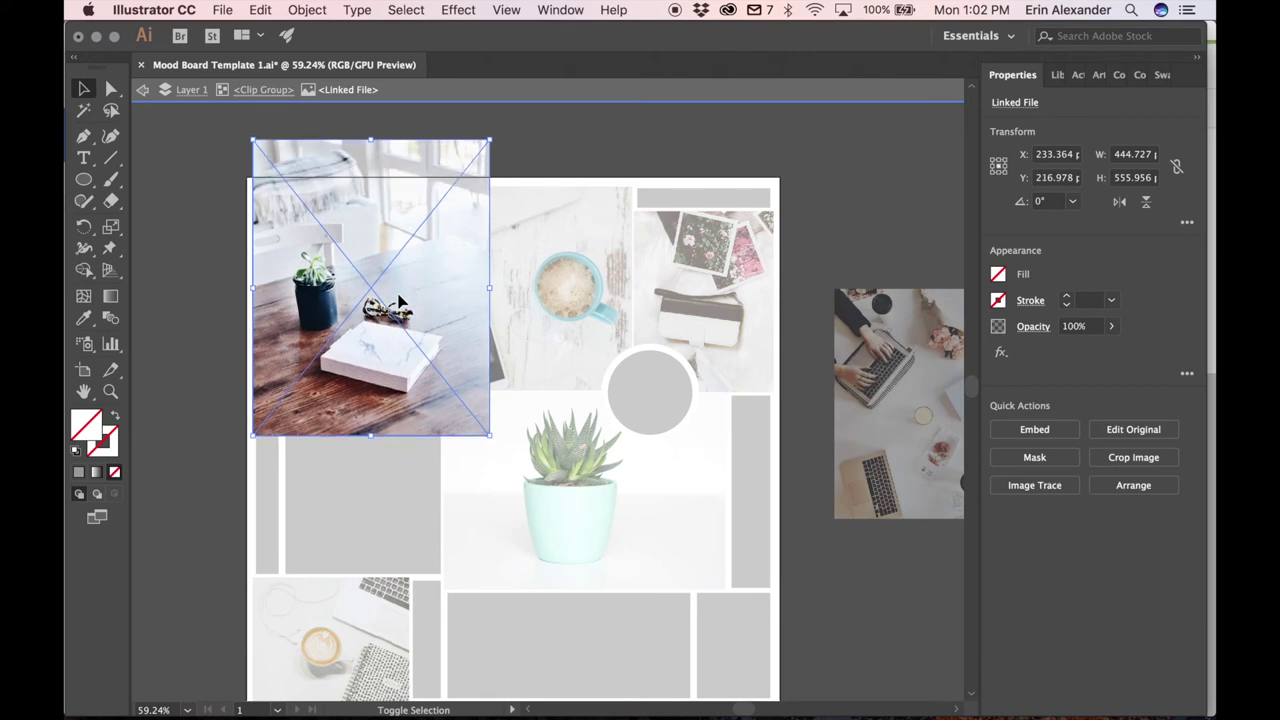
{"action": "left_click", "coordinate": [184, 211]}
{"action": "left_click", "coordinate": [184, 212]}
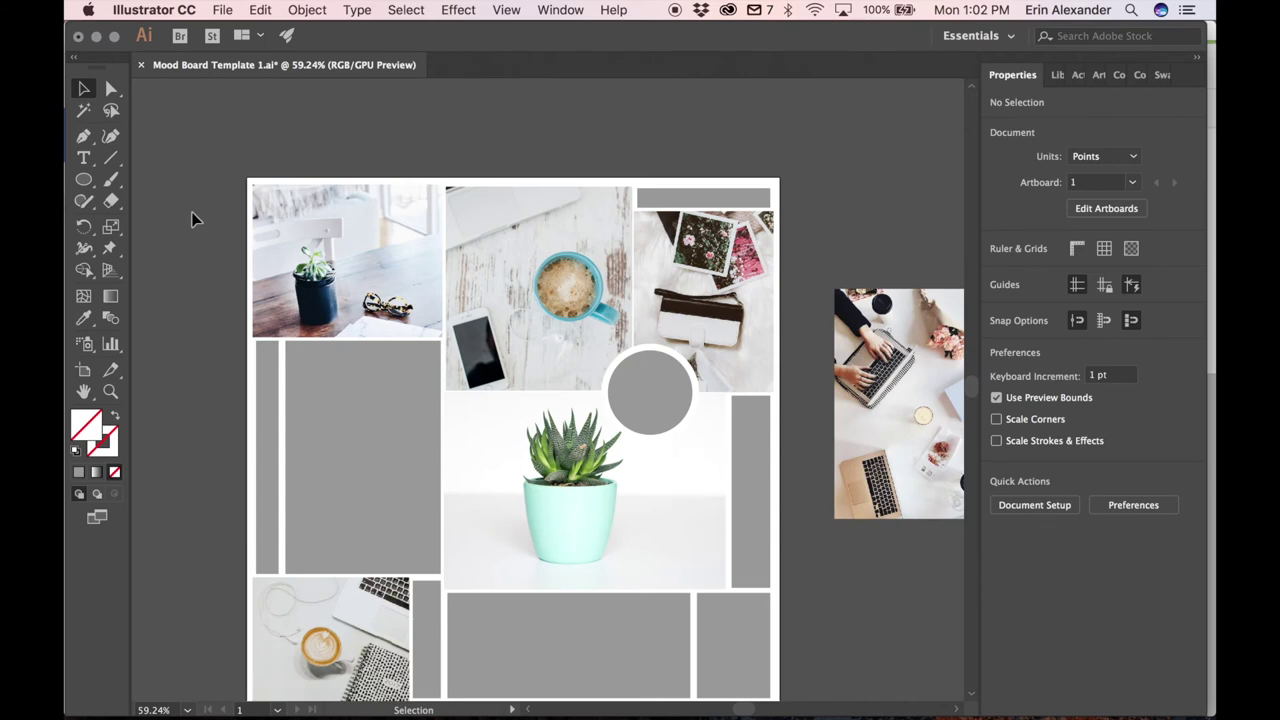
Move the laptop photo over the tall left box and scale it to 456.293 × 569 pt
{"action": "scroll", "coordinate": [540, 200], "scroll_direction": "right", "scroll_amount": 3}
{"action": "scroll", "coordinate": [540, 200], "scroll_direction": "down", "scroll_amount": 1}
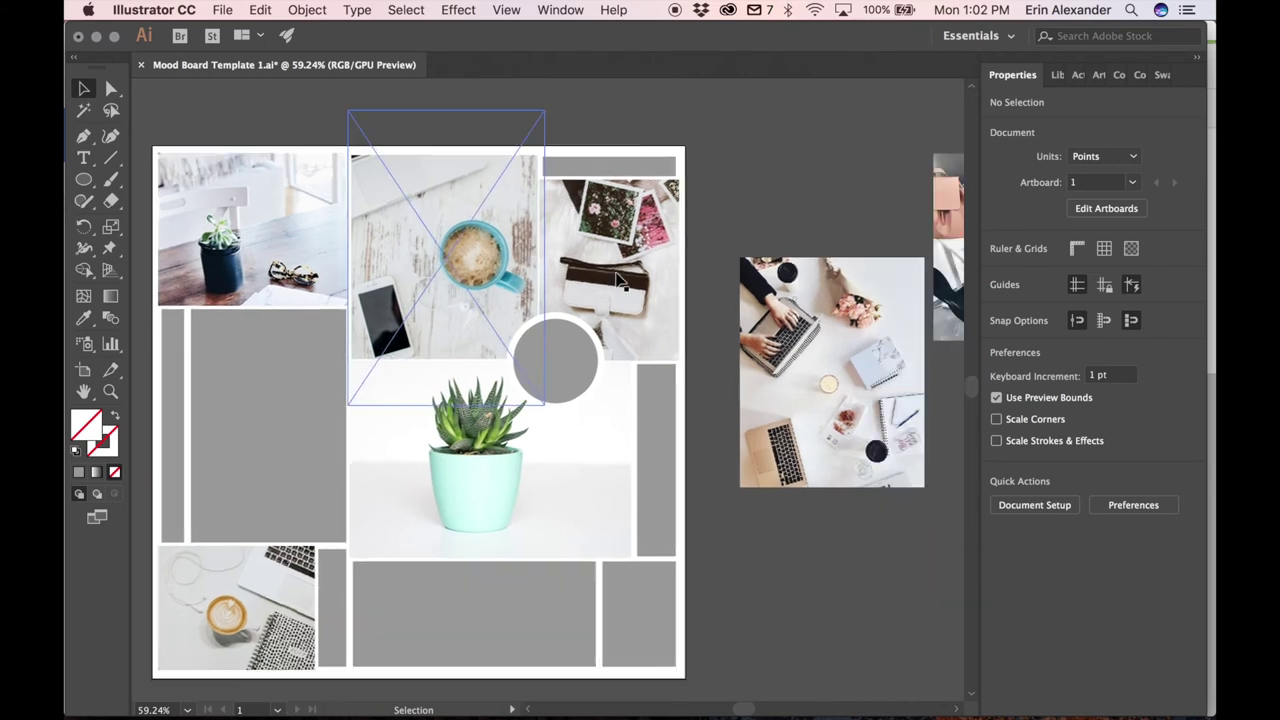
{"action": "left_click", "coordinate": [800, 345]}
{"action": "scroll", "coordinate": [870, 360], "scroll_direction": "down", "scroll_amount": 2}
{"action": "scroll", "coordinate": [870, 360], "scroll_direction": "right", "scroll_amount": 1}
{"action": "left_click_drag", "start_coordinate": [870, 360], "coordinate": [305, 410]}
{"action": "left_click_drag", "start_coordinate": [334, 467], "coordinate": [408, 543]}
{"action": "left_click_drag", "start_coordinate": [300, 342], "coordinate": [230, 318]}
Send the laptop photo back and clip it into the tall left grey box
{"action": "scroll", "coordinate": [230, 318], "scroll_direction": "down", "scroll_amount": 2}
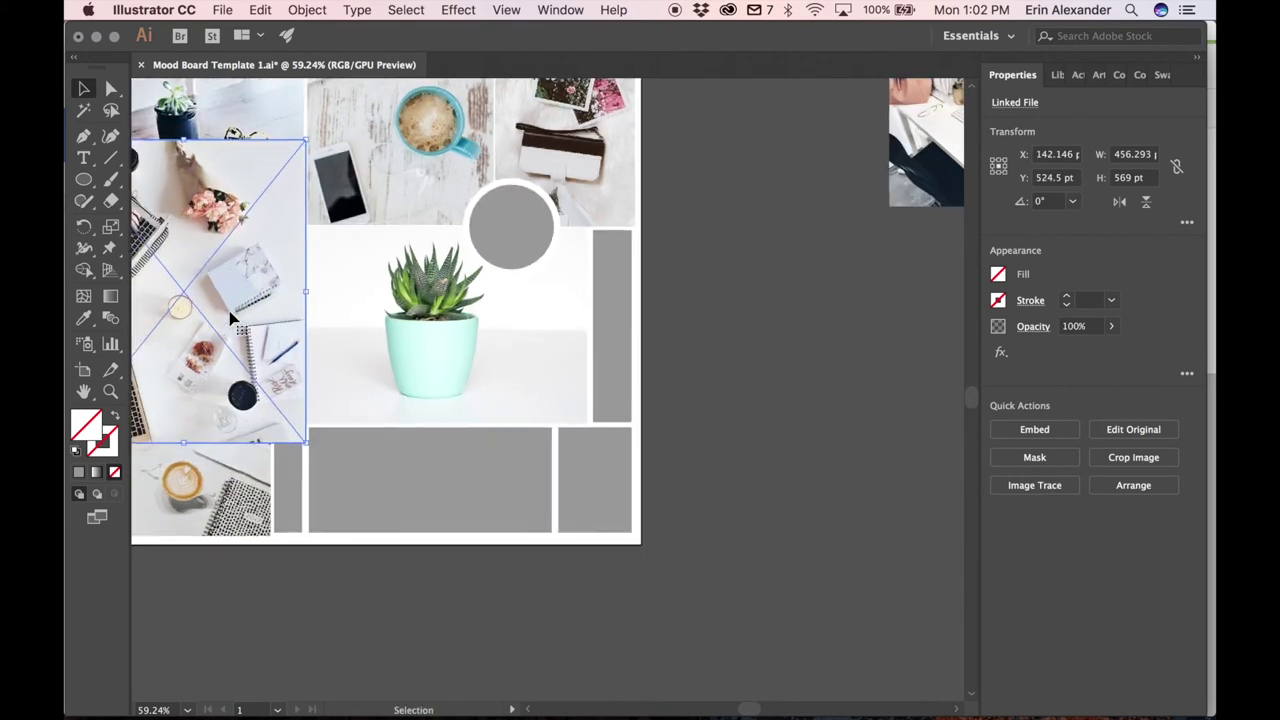
{"action": "scroll", "coordinate": [230, 318], "scroll_direction": "left", "scroll_amount": 2}
{"action": "scroll", "coordinate": [230, 318], "scroll_direction": "down", "scroll_amount": 1}
{"action": "scroll", "coordinate": [228, 314], "scroll_direction": "left", "scroll_amount": 6}
{"action": "scroll", "coordinate": [228, 314], "scroll_direction": "down", "scroll_amount": 1}
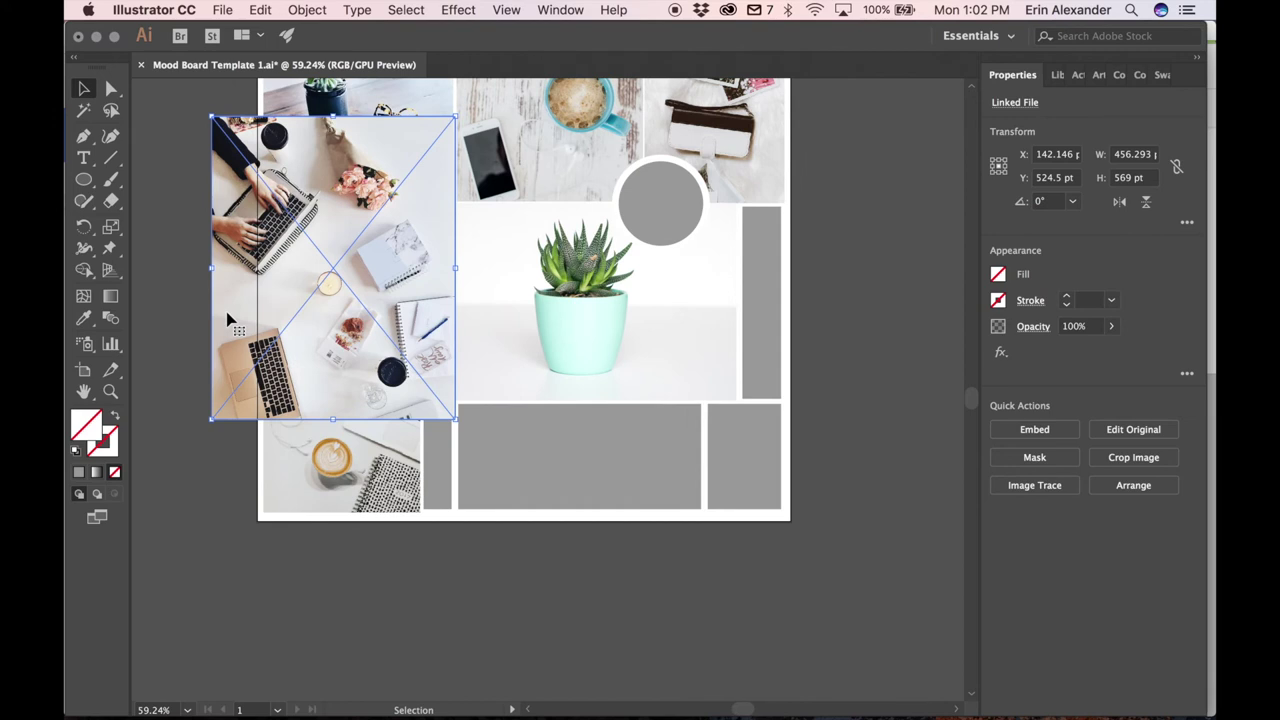
{"action": "key", "text": "super+shift+bracketleft"}
{"action": "left_click", "coordinate": [367, 258], "text": "shift"}
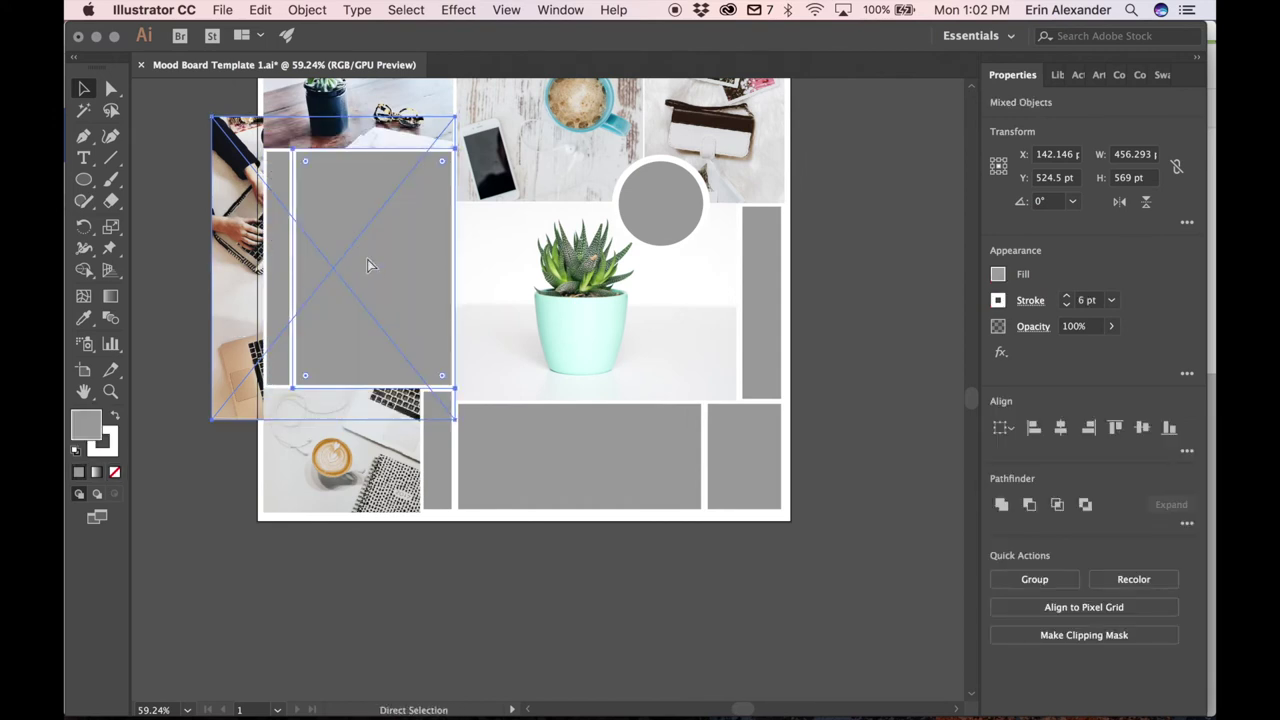
{"action": "key", "text": "super+7"}
{"action": "left_click", "coordinate": [345, 538]}
{"action": "scroll", "coordinate": [346, 537], "scroll_direction": "right", "scroll_amount": 10}
{"action": "scroll", "coordinate": [346, 537], "scroll_direction": "down", "scroll_amount": 1}
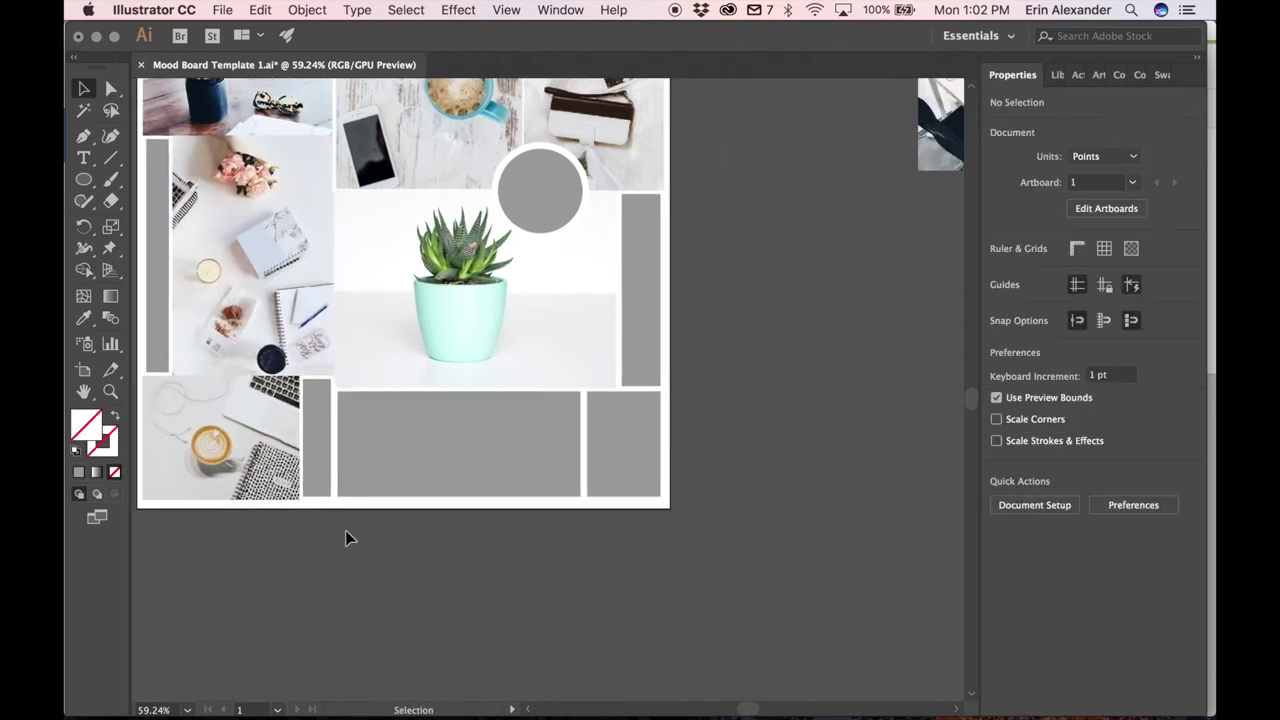
Stretch the desk photo over the wide bottom grey box and clip it into that box
{"action": "scroll", "coordinate": [858, 404], "scroll_direction": "up", "scroll_amount": 3}
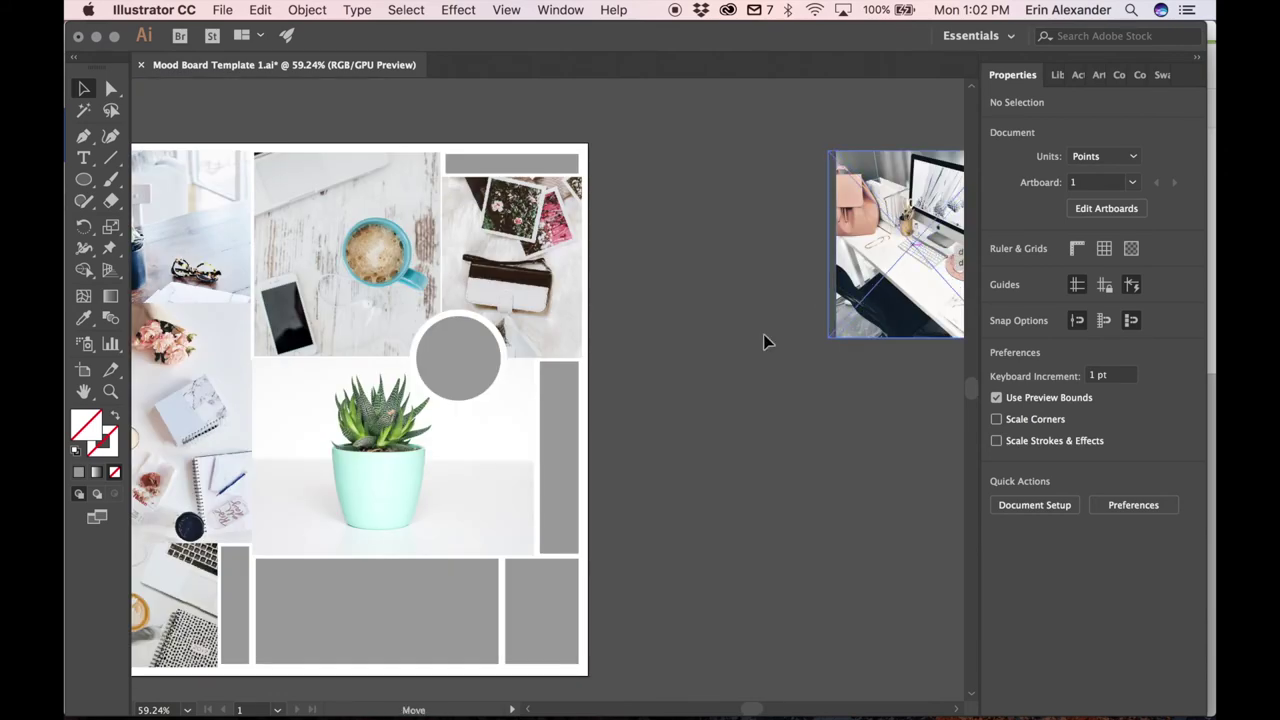
{"action": "left_click_drag", "start_coordinate": [926, 265], "coordinate": [749, 360]}
{"action": "scroll", "coordinate": [760, 290], "scroll_direction": "down", "scroll_amount": 4}
{"action": "left_click_drag", "start_coordinate": [768, 207], "coordinate": [354, 466]}
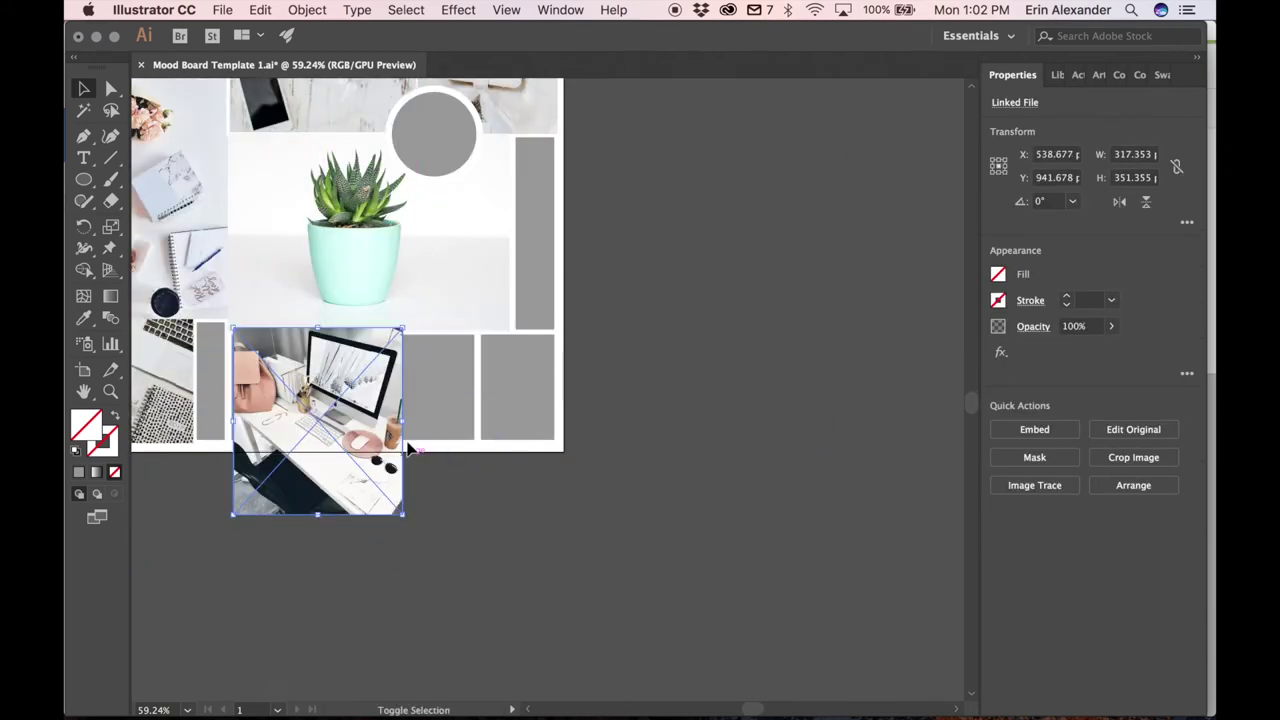
{"action": "left_click_drag", "start_coordinate": [403, 421], "coordinate": [506, 443]}
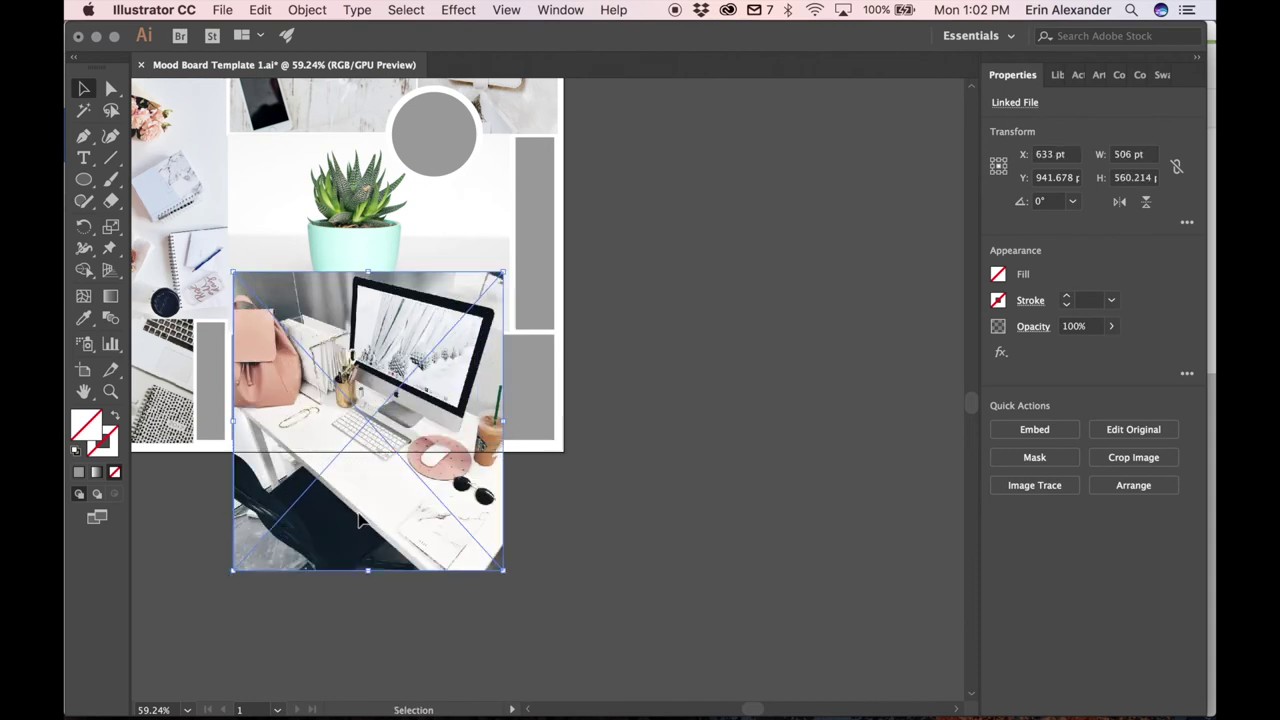
{"action": "left_click_drag", "start_coordinate": [360, 520], "coordinate": [357, 529]}
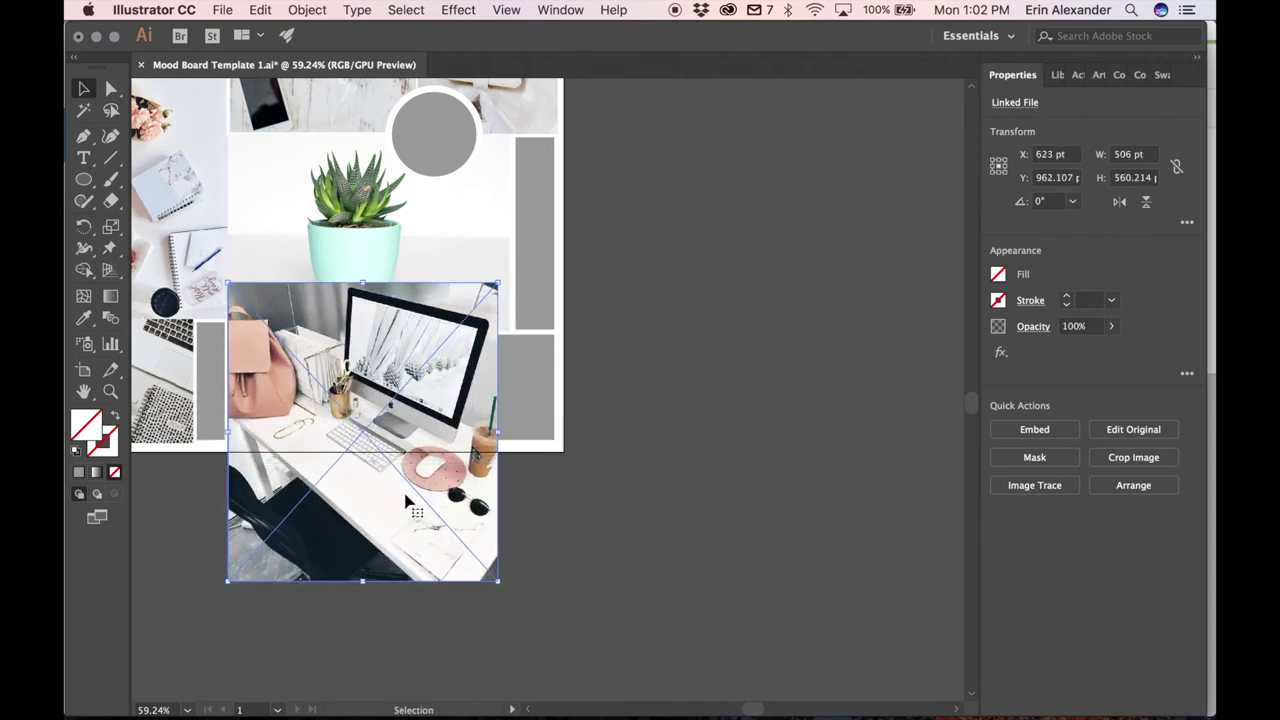
{"action": "left_click_drag", "start_coordinate": [227, 432], "coordinate": [162, 432]}
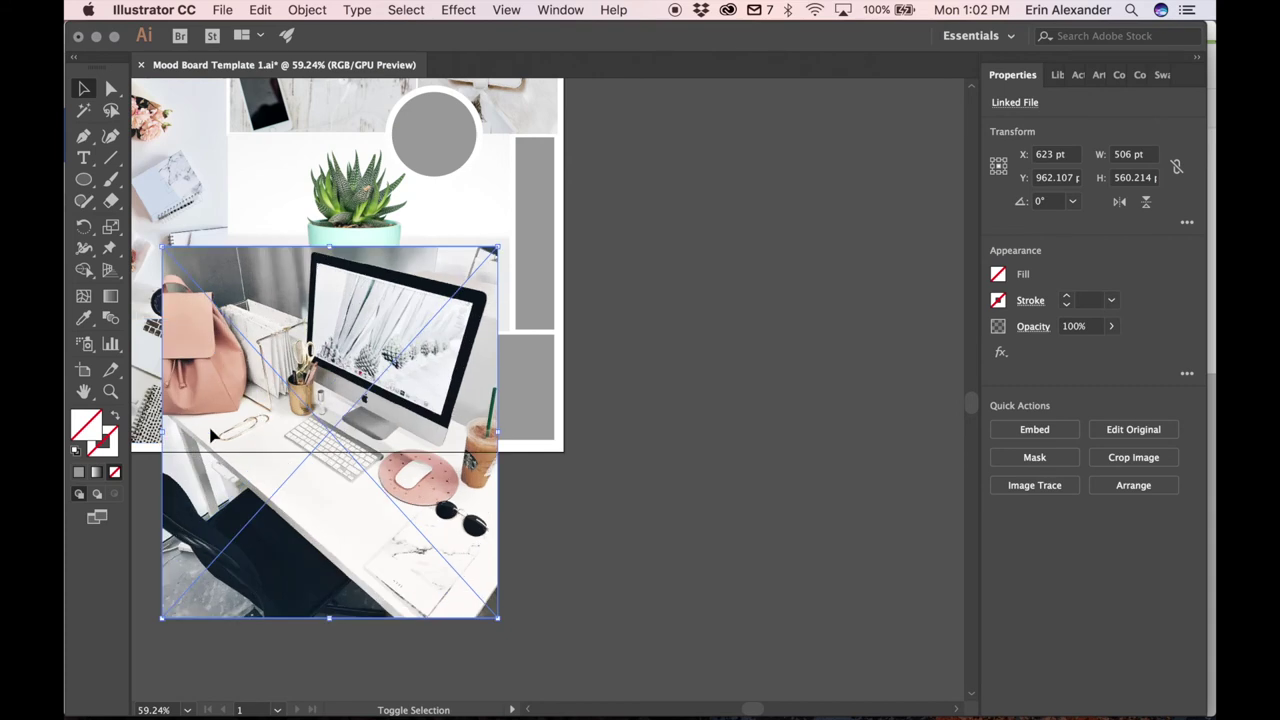
{"action": "left_click_drag", "start_coordinate": [322, 472], "coordinate": [314, 483]}
{"action": "key", "text": "super+bracketleft"}
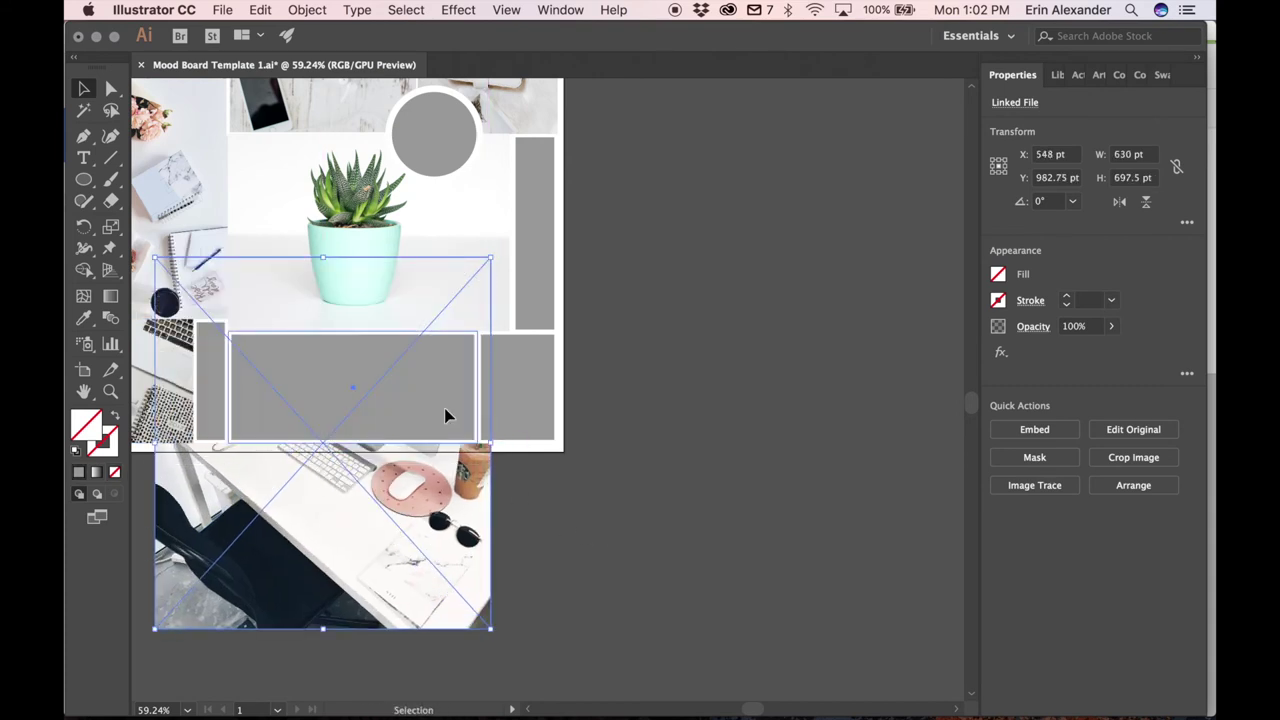
{"action": "left_click", "coordinate": [445, 414], "text": "shift"}
{"action": "key", "text": "super+7"}
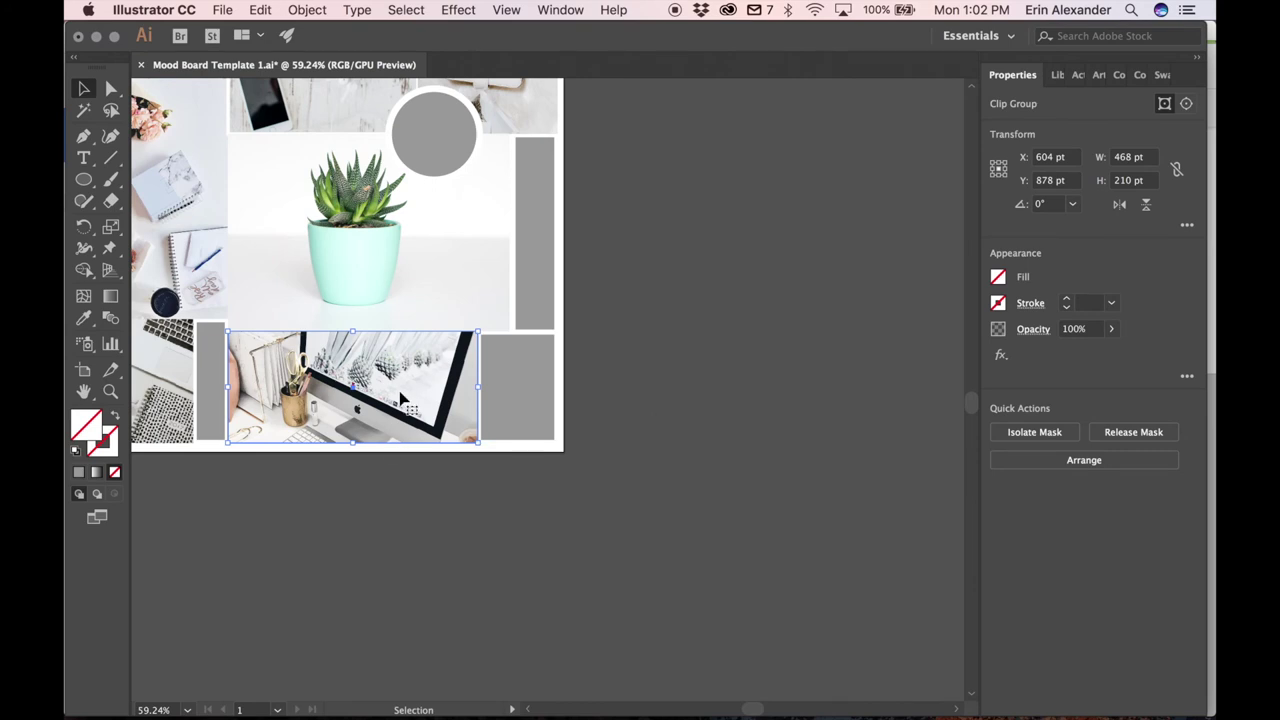
Shrink the desk photo and nudge it up inside its frame to show the keyboard area
{"action": "double_click", "coordinate": [400, 398]}
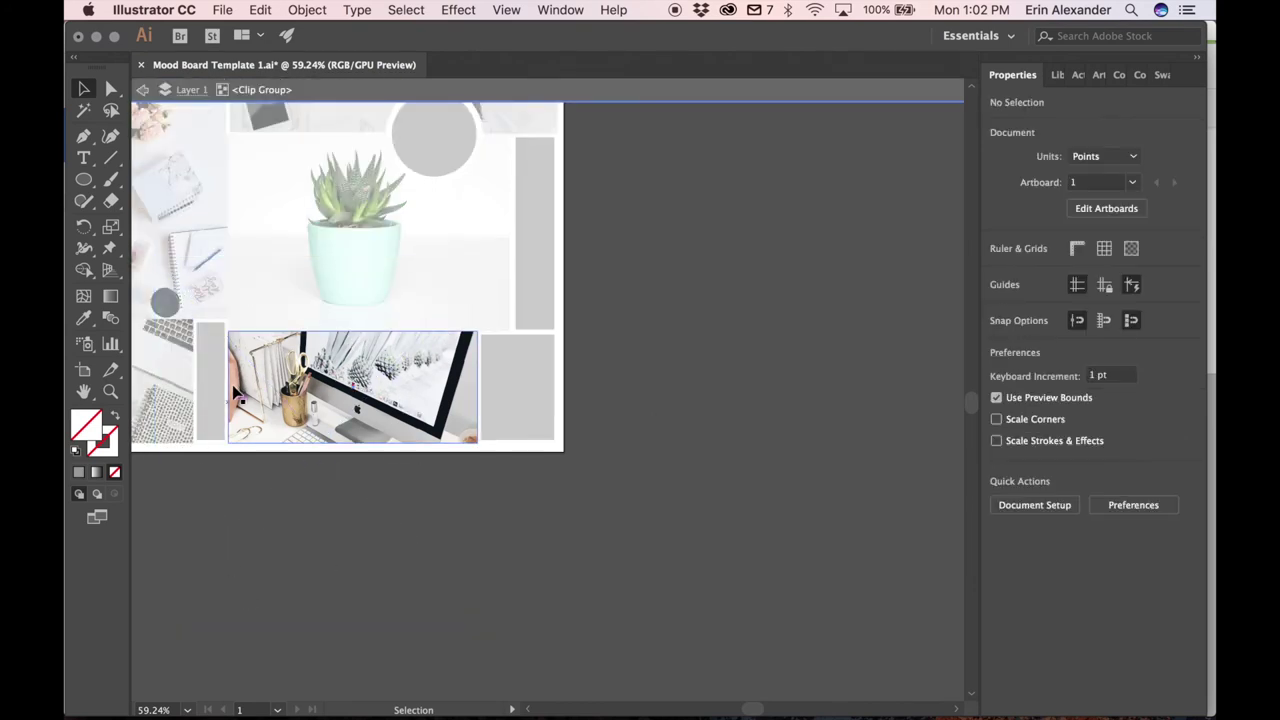
{"action": "left_click", "coordinate": [255, 267]}
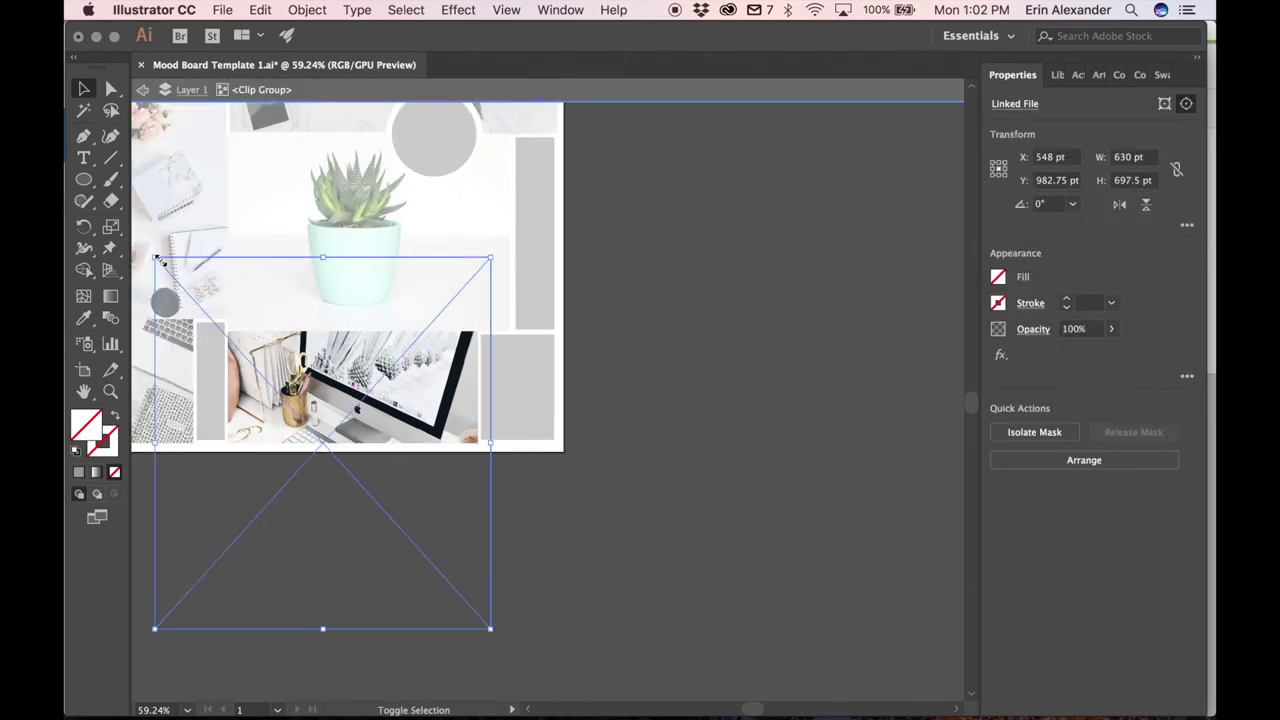
{"action": "left_click_drag", "start_coordinate": [157, 259], "coordinate": [202, 311]}
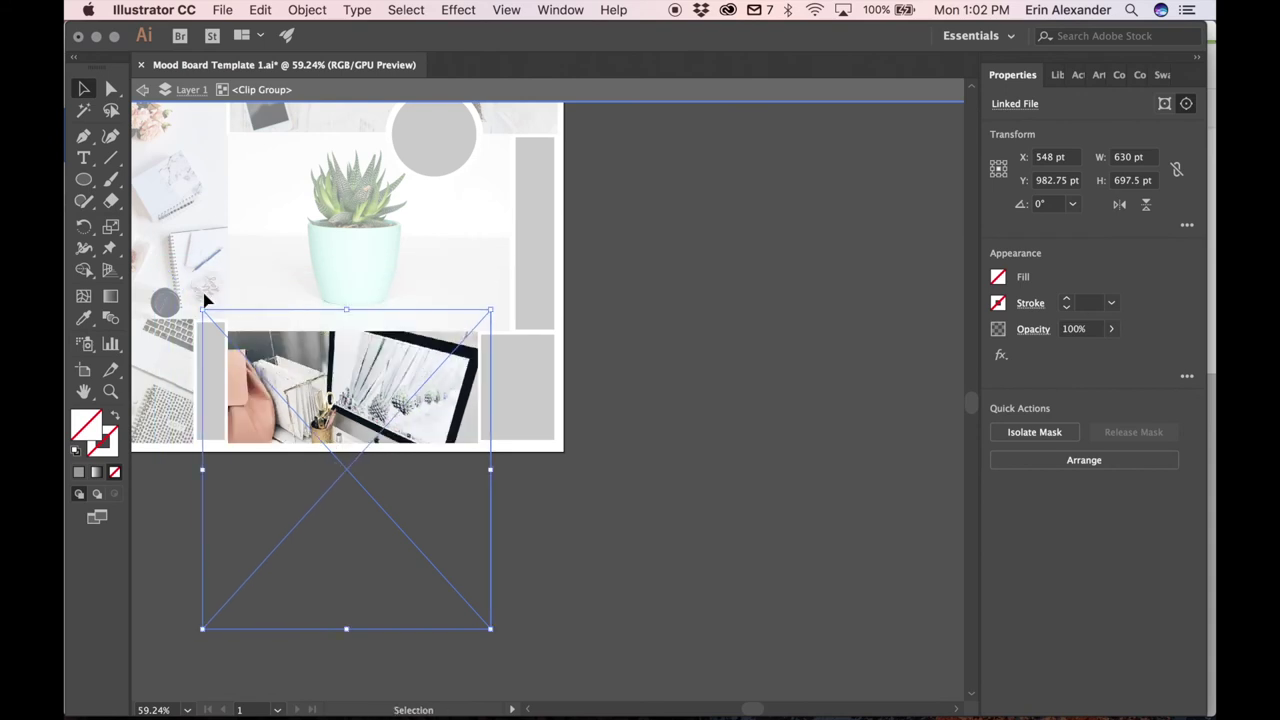
{"action": "key", "text": "shift+Up"}
{"action": "key", "text": "shift+Up"}
{"action": "key", "text": "shift+Up"}
{"action": "key", "text": "shift+Up"}
{"action": "key", "text": "shift+Up"}
{"action": "key", "text": "shift+Up"}
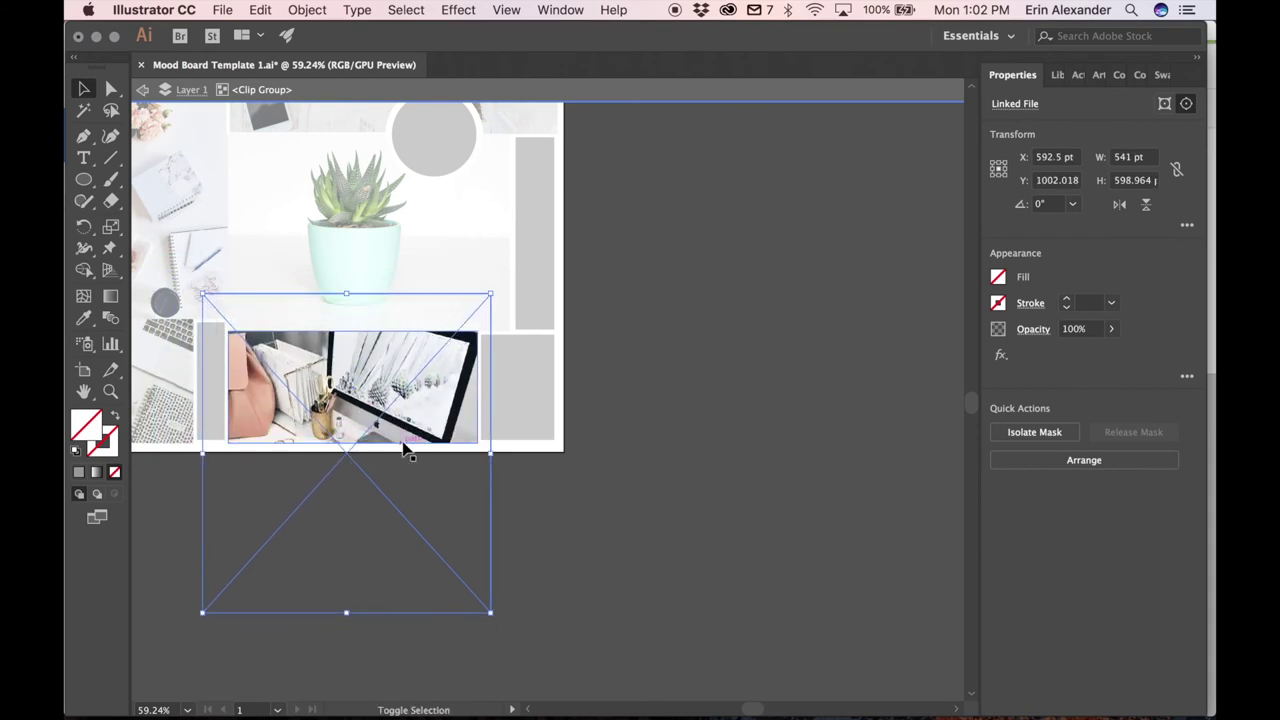
{"action": "key", "text": "shift+Up"}
{"action": "key", "text": "shift+Up"}
{"action": "key", "text": "shift+Up"}
{"action": "key", "text": "shift+Up"}
{"action": "key", "text": "shift+Up"}
{"action": "key", "text": "shift+Up"}
{"action": "key", "text": "shift+Up"}
{"action": "key", "text": "shift+Up"}
{"action": "key", "text": "shift+Up"}
{"action": "key", "text": "shift+Up"}
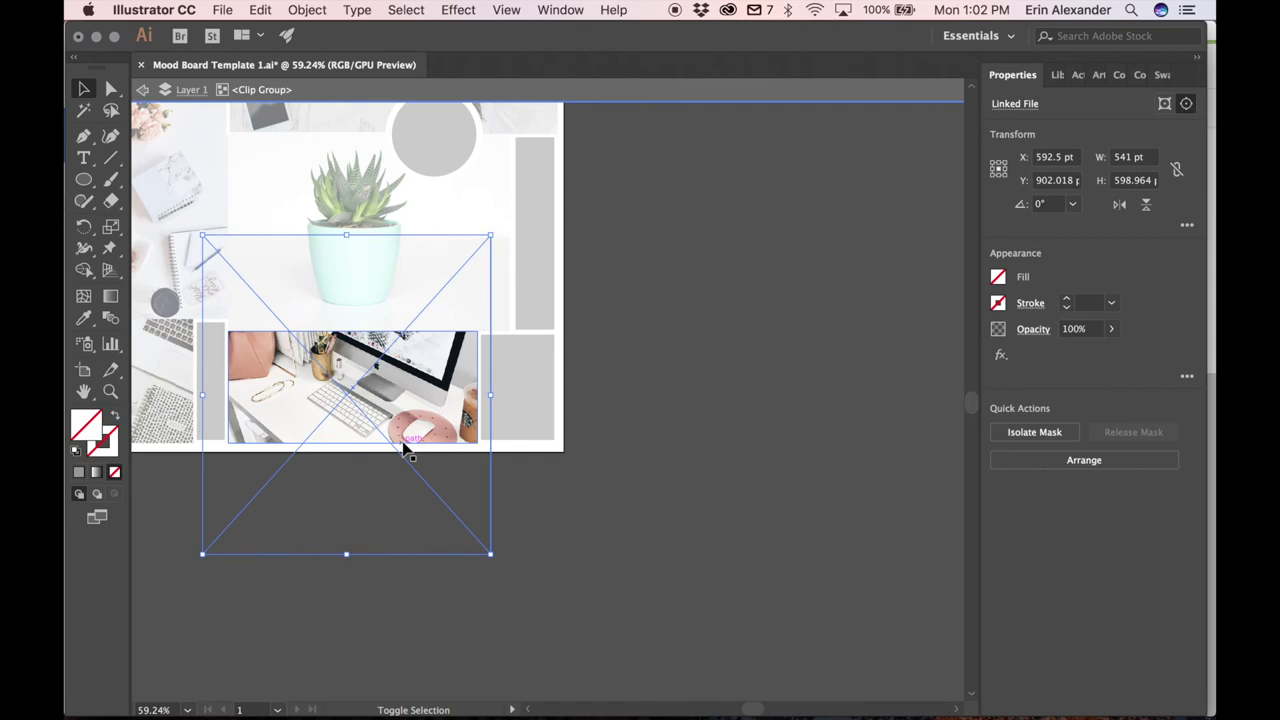
{"action": "key", "text": "shift+Up"}
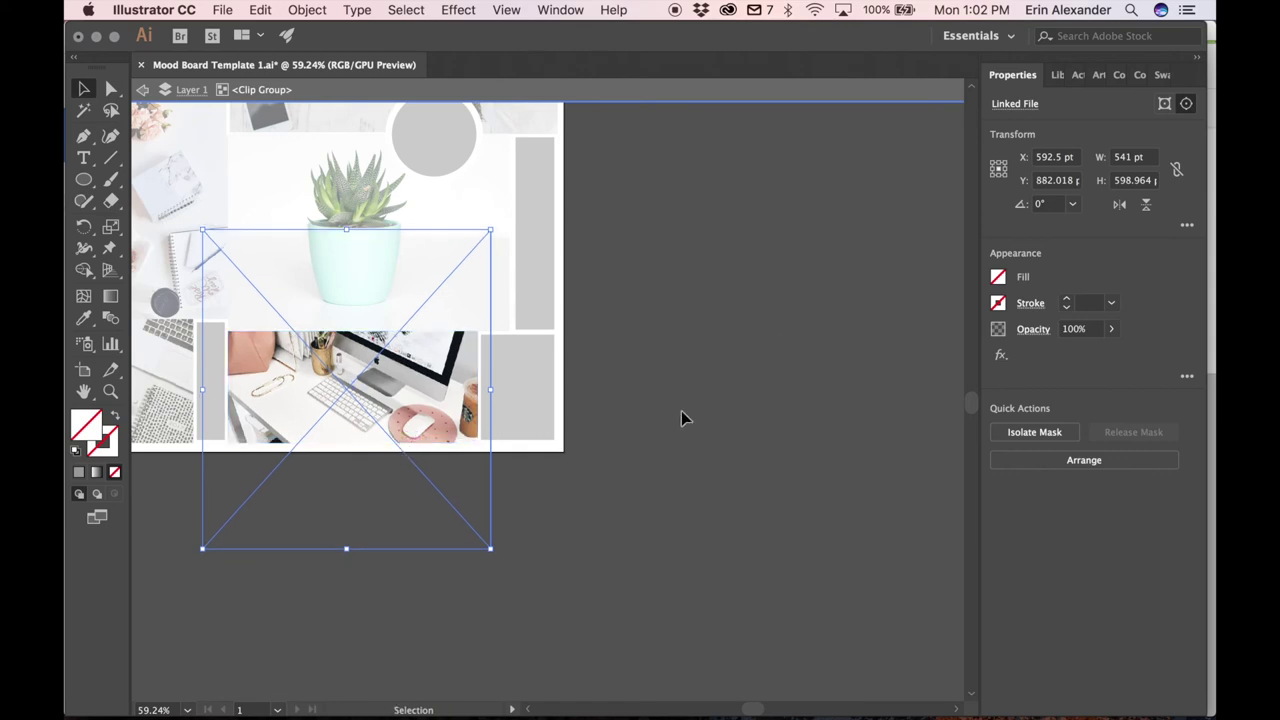
{"action": "double_click", "coordinate": [681, 418]}
{"action": "scroll", "coordinate": [681, 418], "scroll_direction": "left", "scroll_amount": 3}
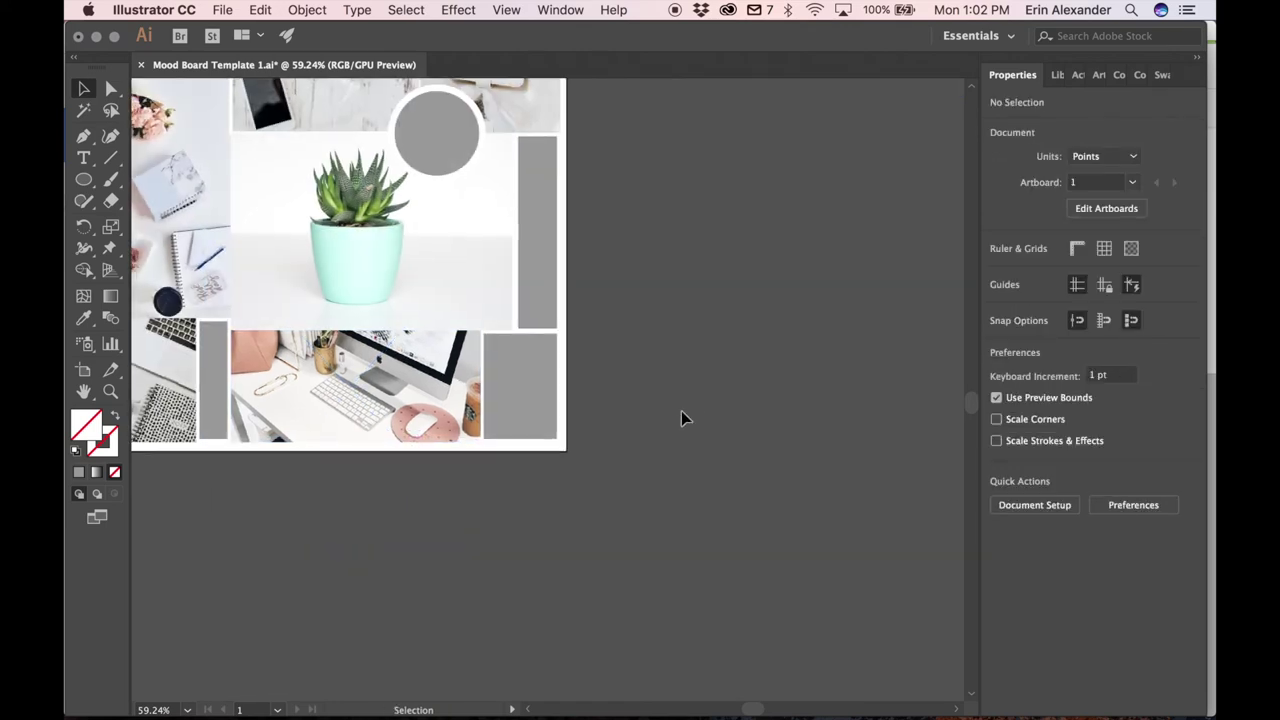
{"action": "scroll", "coordinate": [681, 412], "scroll_direction": "down", "scroll_amount": 3}
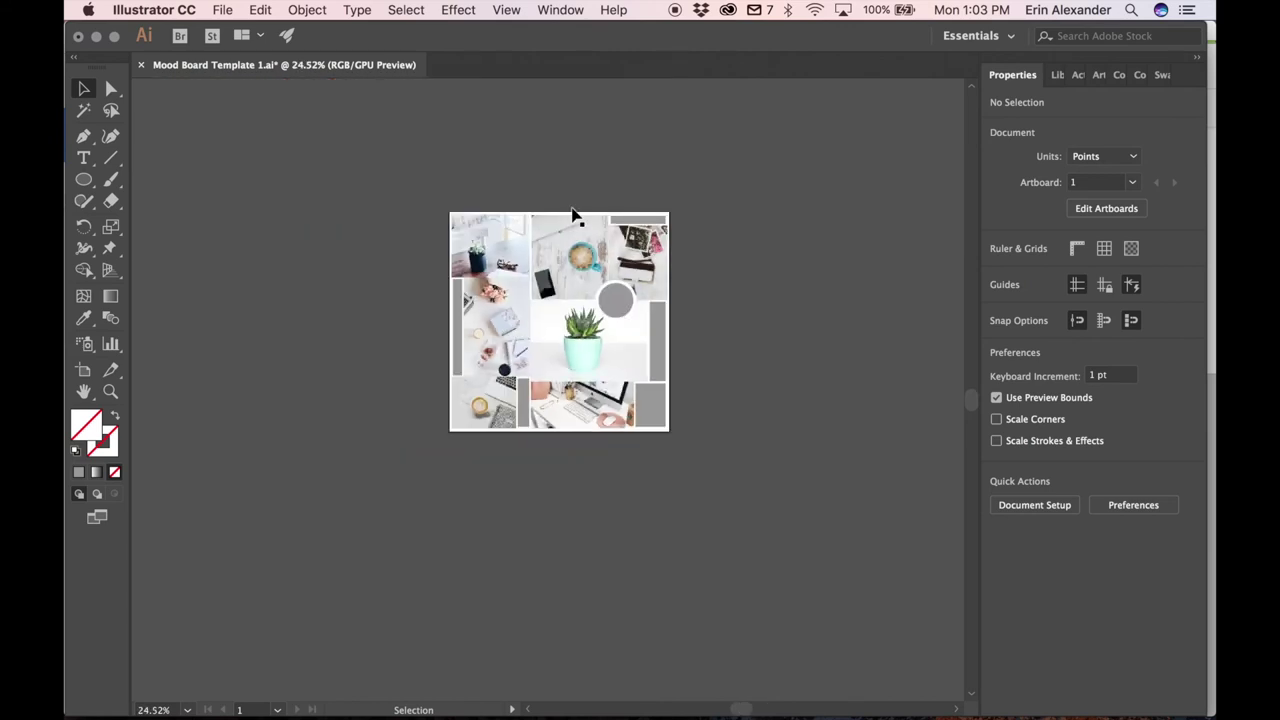
{"action": "scroll", "coordinate": [681, 412], "scroll_direction": "up", "scroll_amount": 2}
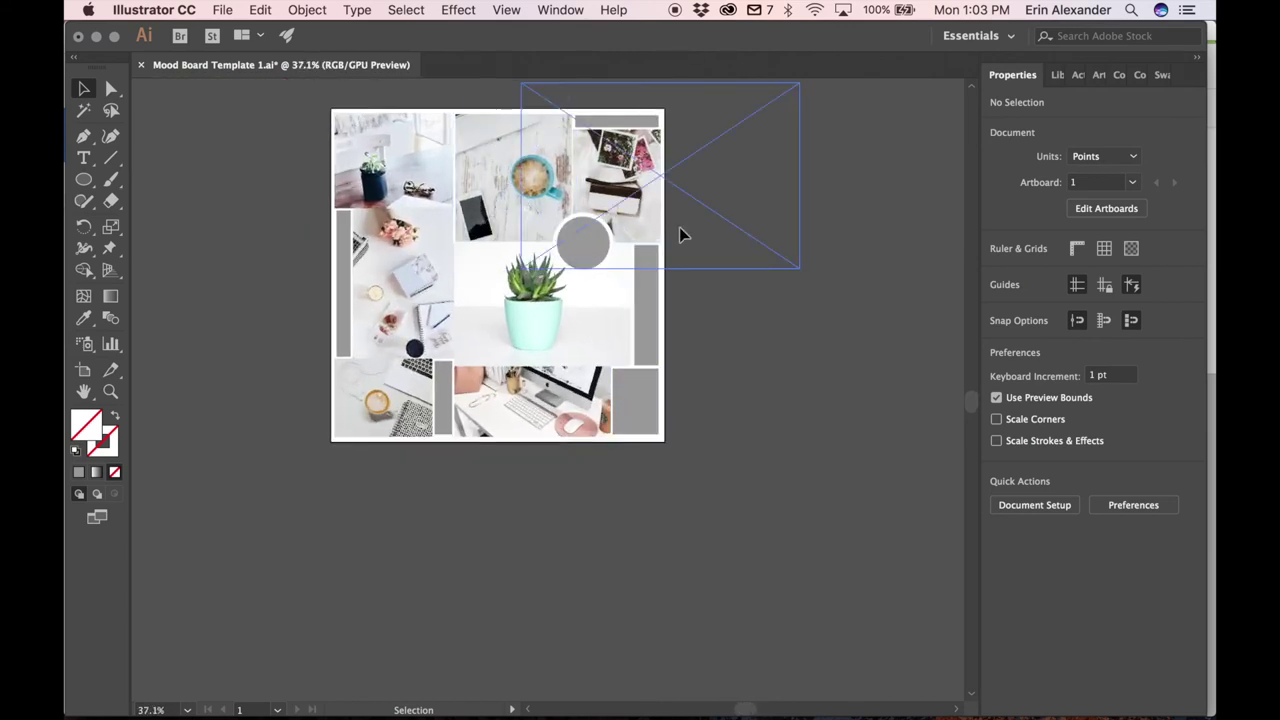
Browse the Stock photos folder and load the blue florian-klauer-14840.jpg texture for placing
{"action": "left_click", "coordinate": [573, 258]}
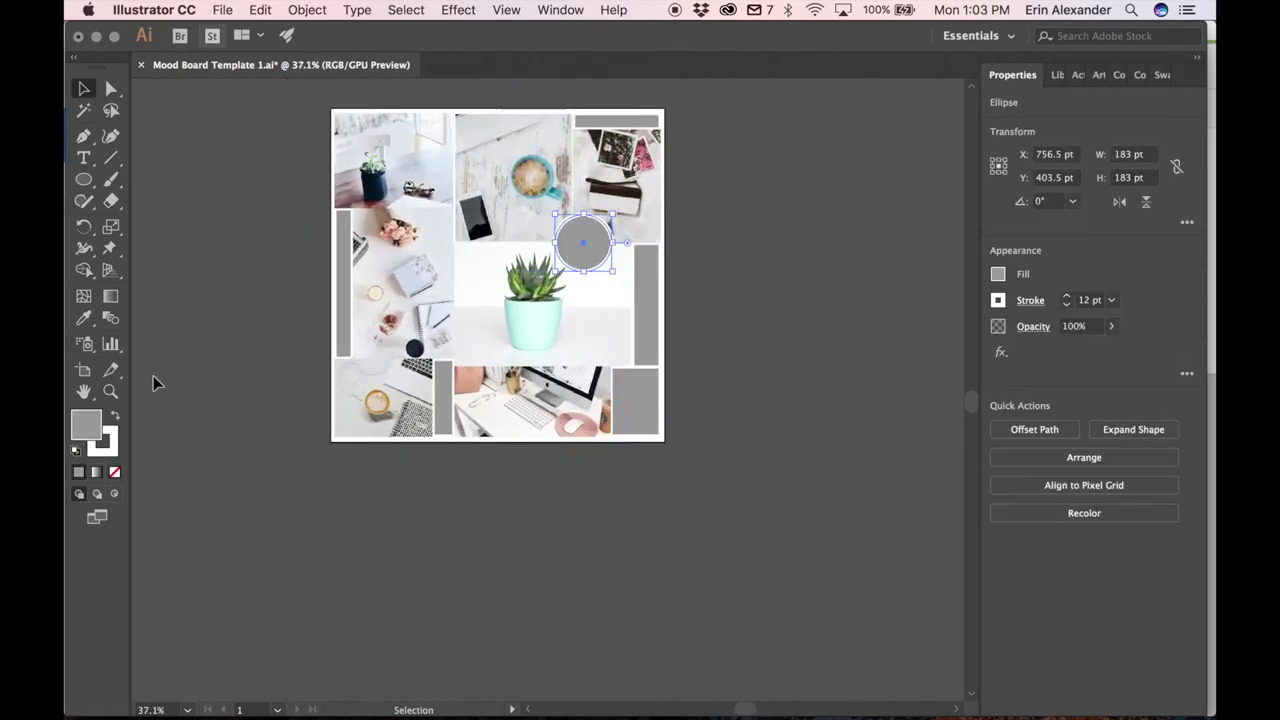
{"action": "left_click", "coordinate": [193, 333]}
{"action": "left_click", "coordinate": [222, 10]}
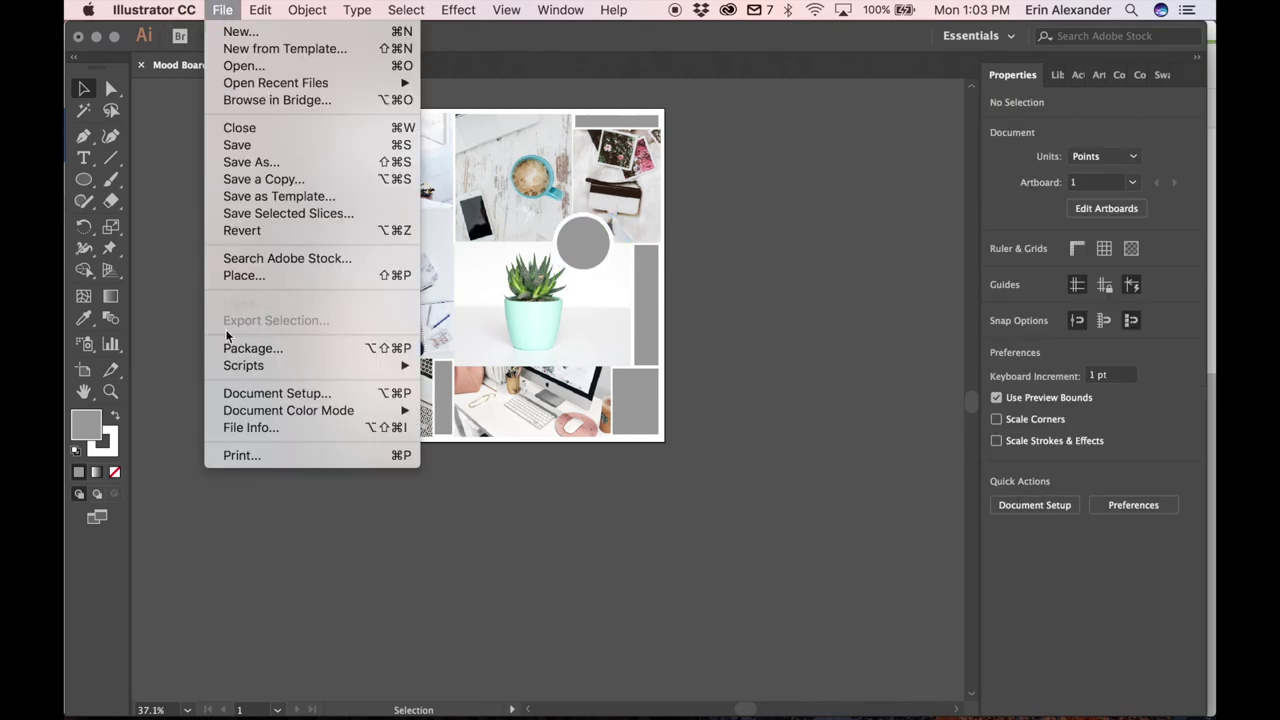
{"action": "left_click", "coordinate": [257, 276]}
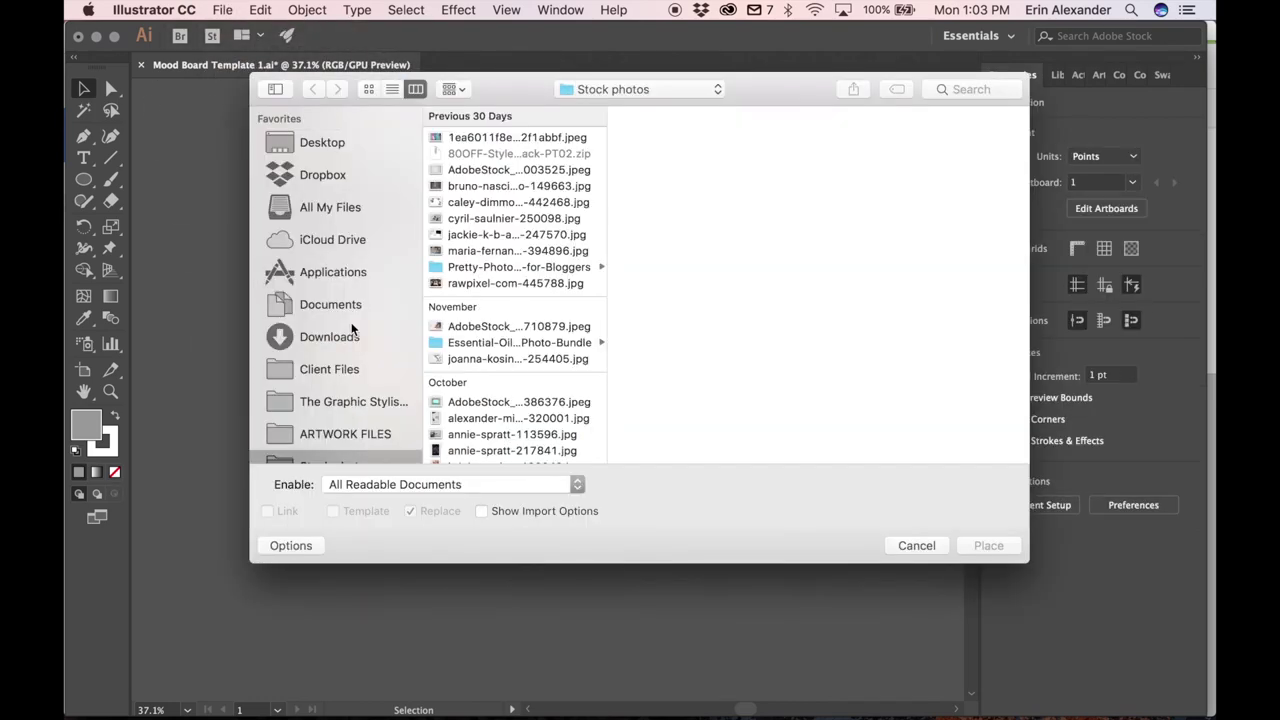
{"action": "scroll", "coordinate": [487, 405], "scroll_direction": "down", "scroll_amount": 2}
{"action": "scroll", "coordinate": [487, 404], "scroll_direction": "down", "scroll_amount": 8}
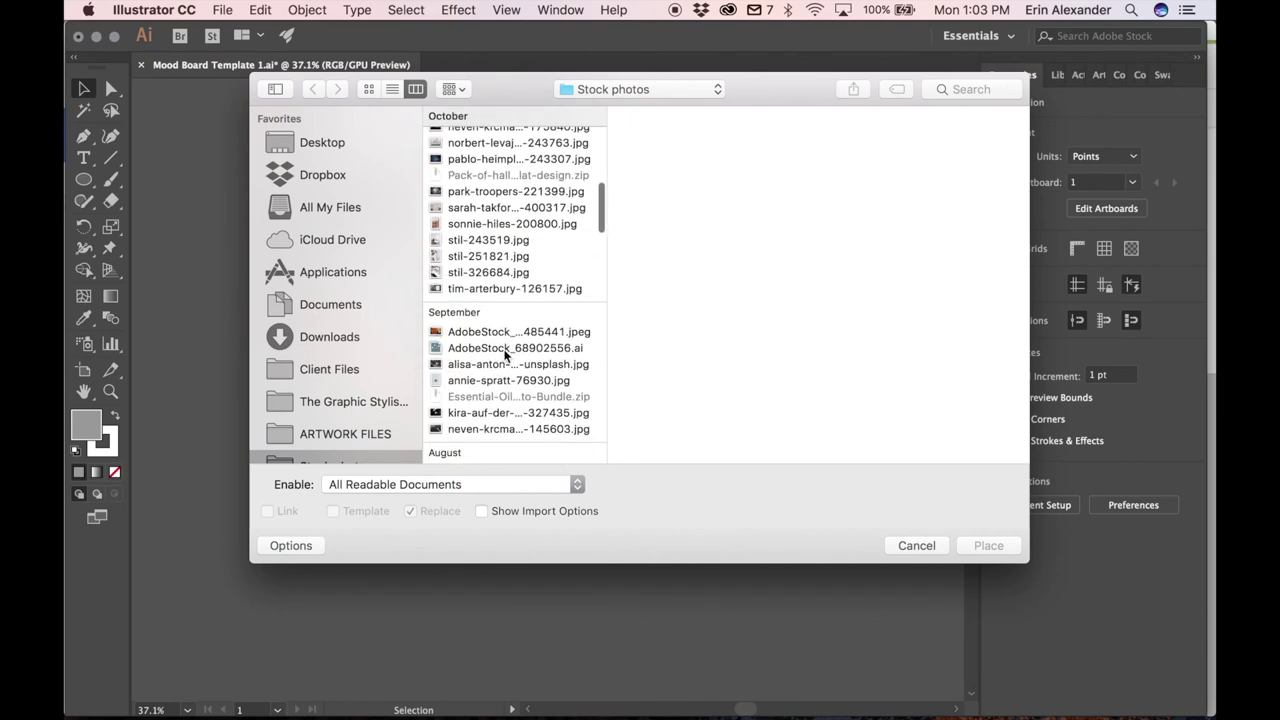
{"action": "left_click", "coordinate": [505, 349]}
{"action": "left_click", "coordinate": [505, 365]}
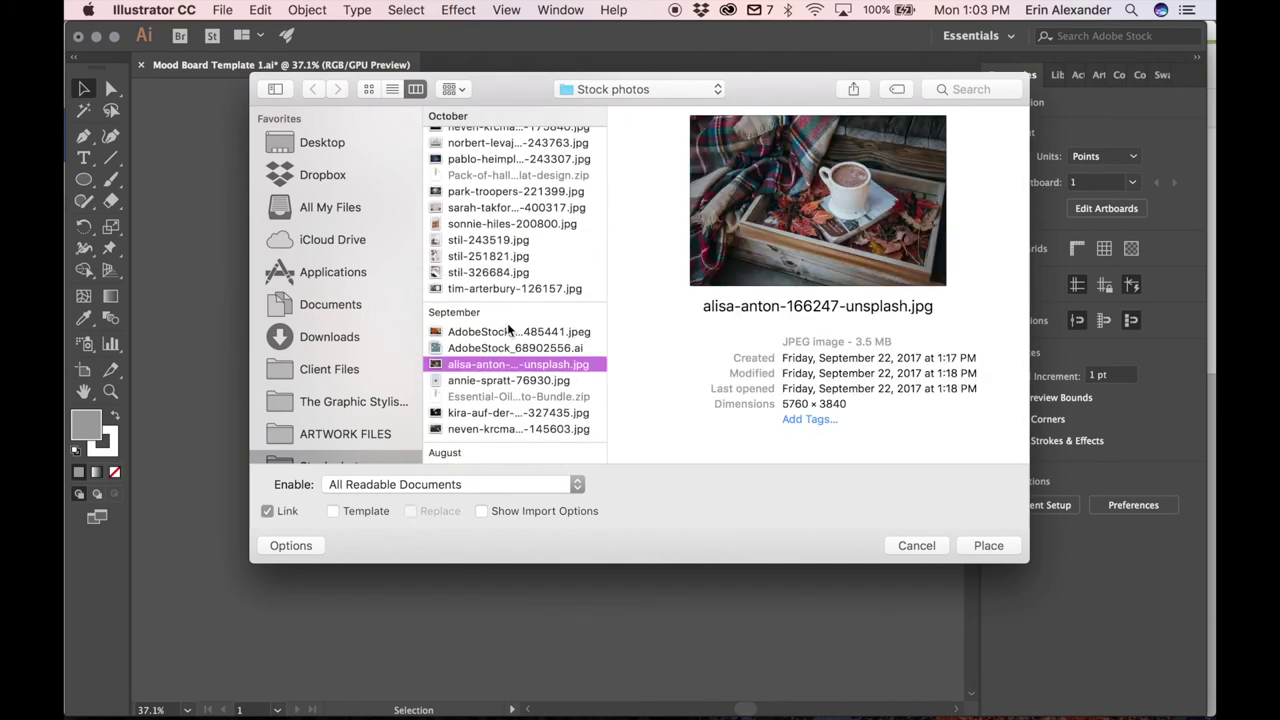
{"action": "left_click", "coordinate": [507, 331]}
{"action": "scroll", "coordinate": [507, 331], "scroll_direction": "down", "scroll_amount": 3}
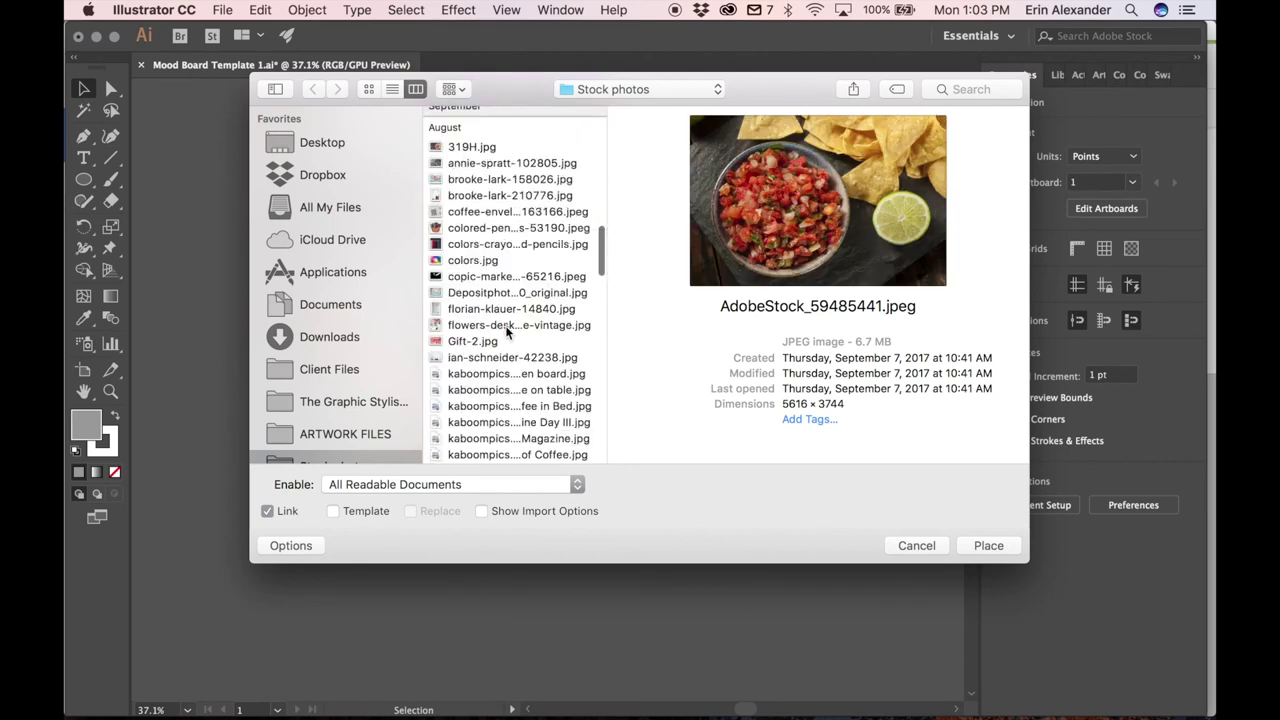
{"action": "double_click", "coordinate": [485, 301]}
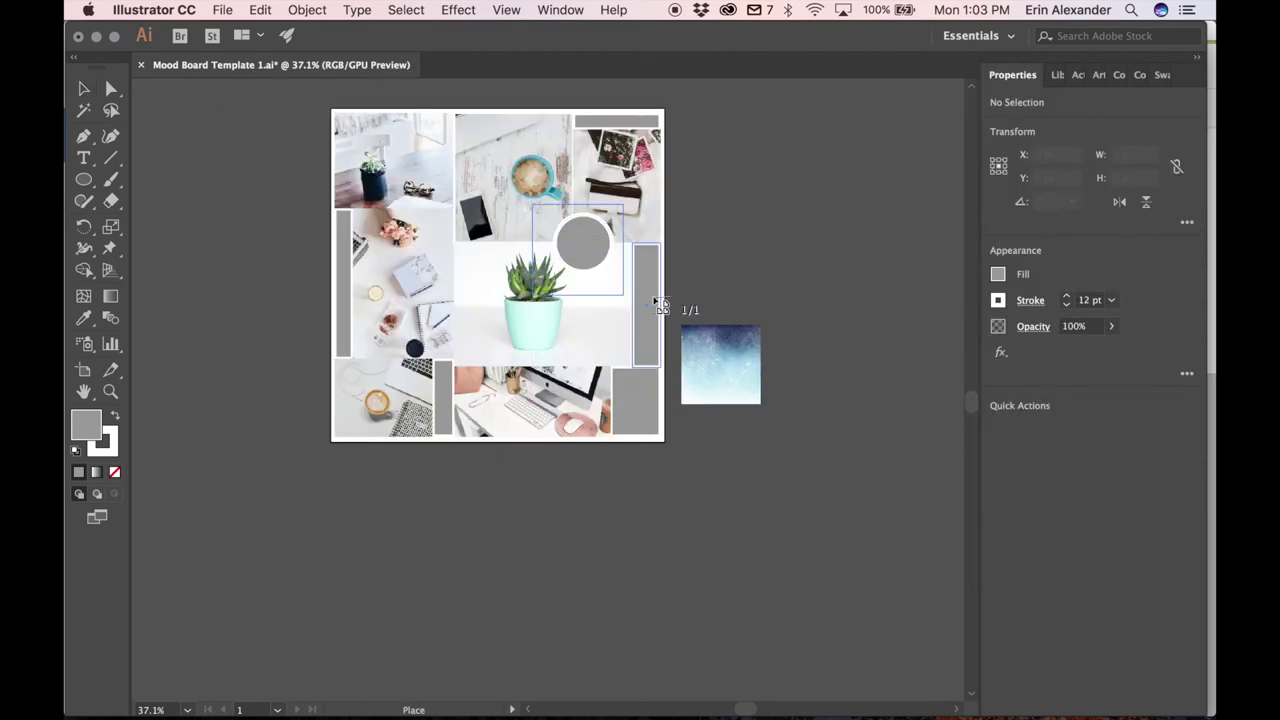
Drop the blue texture on the canvas and clip it inside the grey circle
{"action": "left_click", "coordinate": [666, 302]}
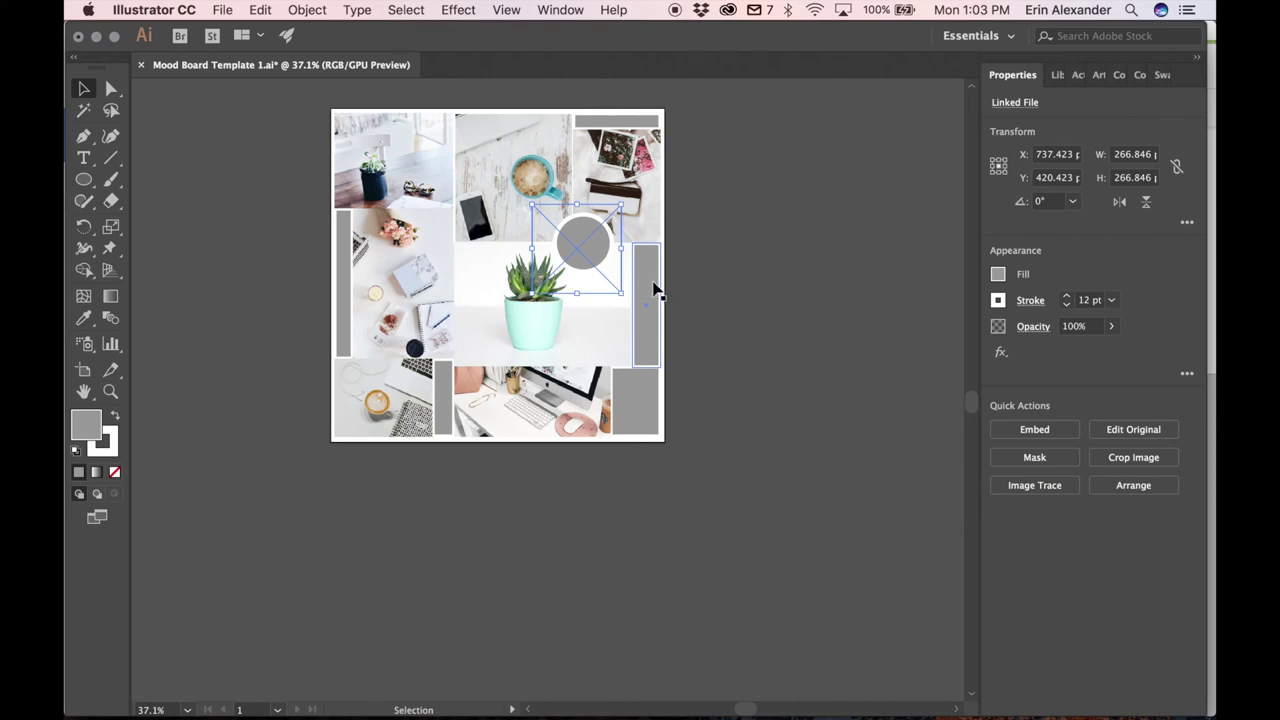
{"action": "left_click", "coordinate": [593, 242], "text": "shift"}
{"action": "key", "text": "super+7"}
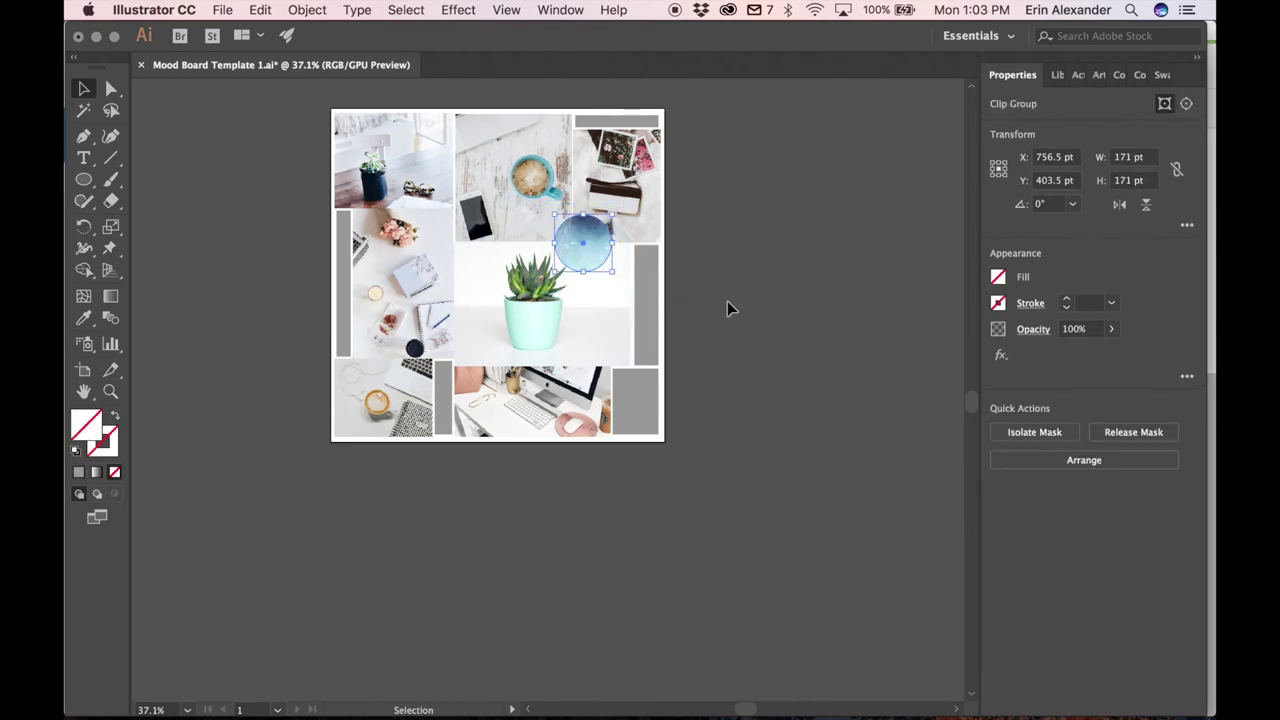
{"action": "left_click", "coordinate": [727, 301]}
Place rustic wood.jpg over the bottom-right grey box and clip it inside
{"action": "left_click", "coordinate": [646, 391]}
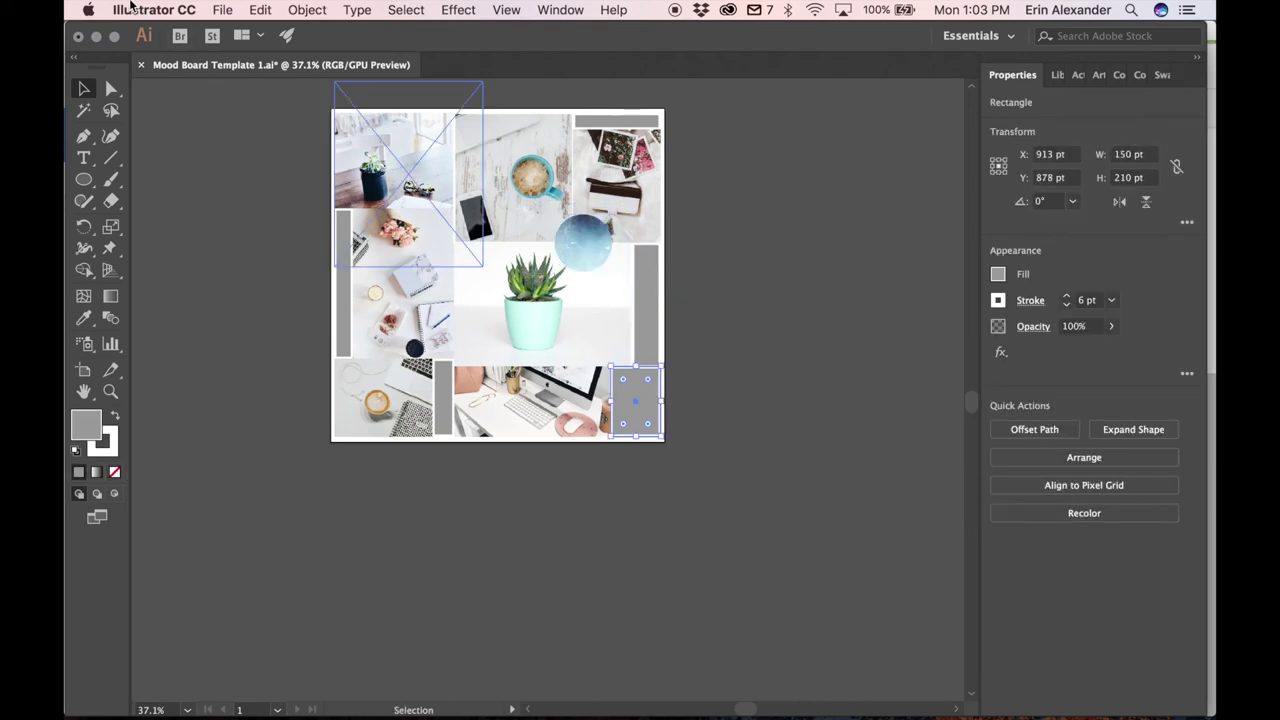
{"action": "left_click", "coordinate": [222, 9]}
{"action": "left_click", "coordinate": [261, 272]}
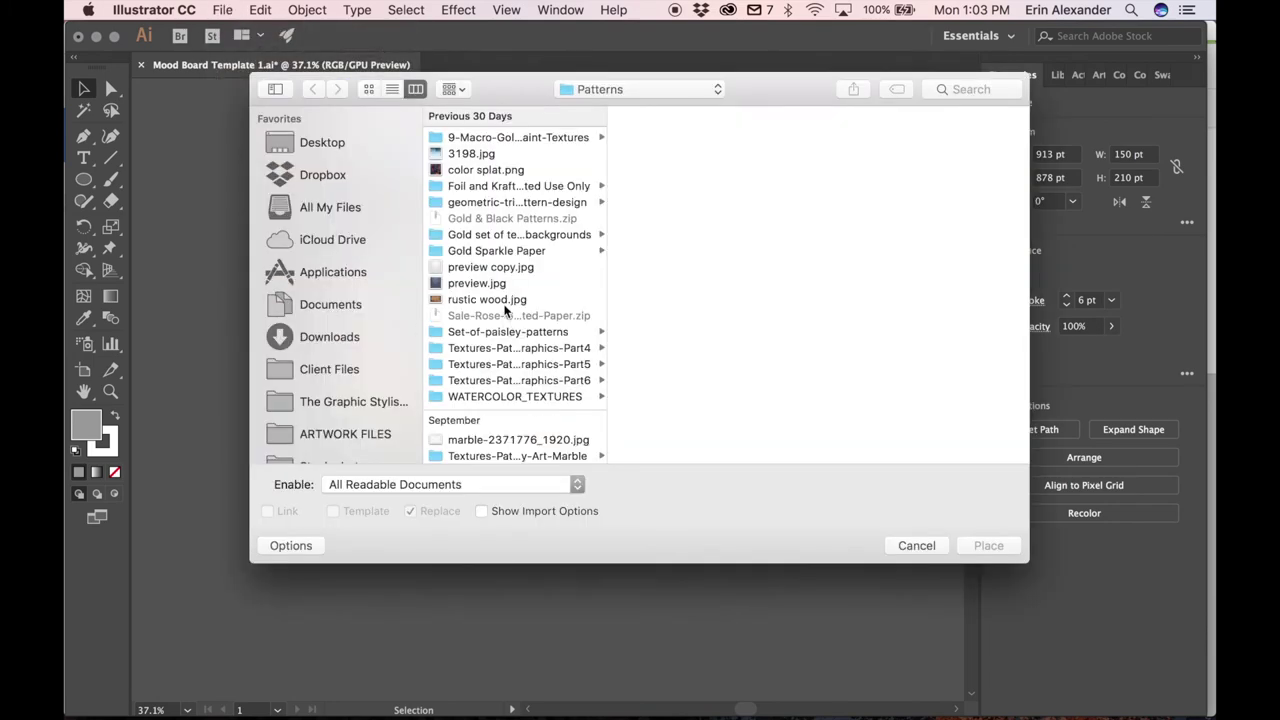
{"action": "left_click", "coordinate": [487, 300]}
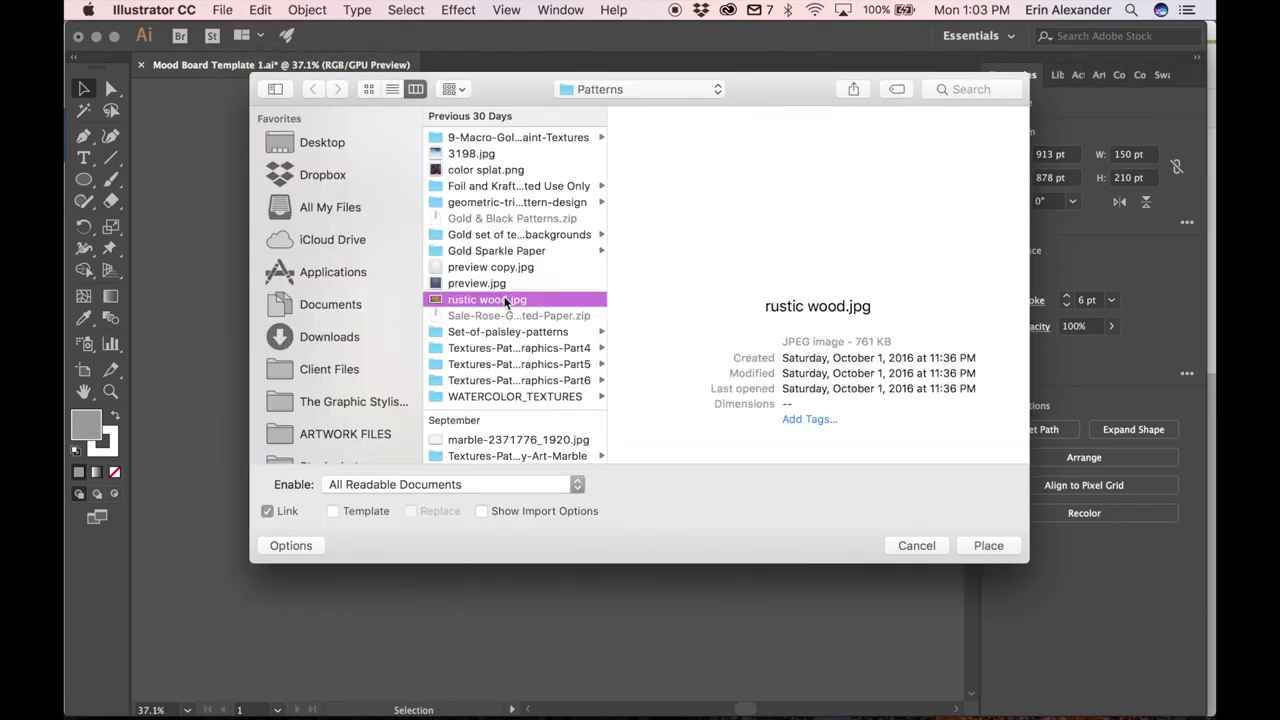
{"action": "left_click", "coordinate": [478, 283]}
{"action": "key", "text": "Return"}
{"action": "left_click", "coordinate": [610, 366]}
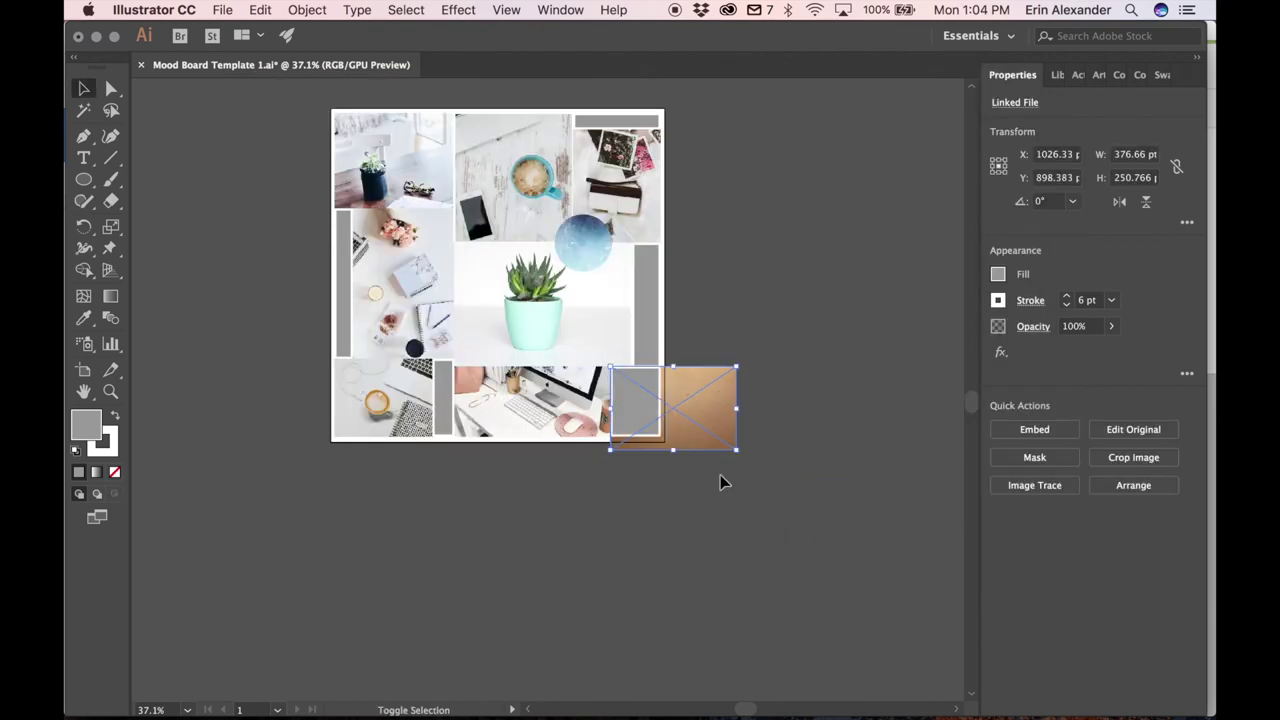
{"action": "key", "text": "super+7"}
{"action": "left_click", "coordinate": [700, 447]}
Select the thin top grey strip and switch to the Eyedropper for sampling photo colours
{"action": "left_click", "coordinate": [632, 309]}
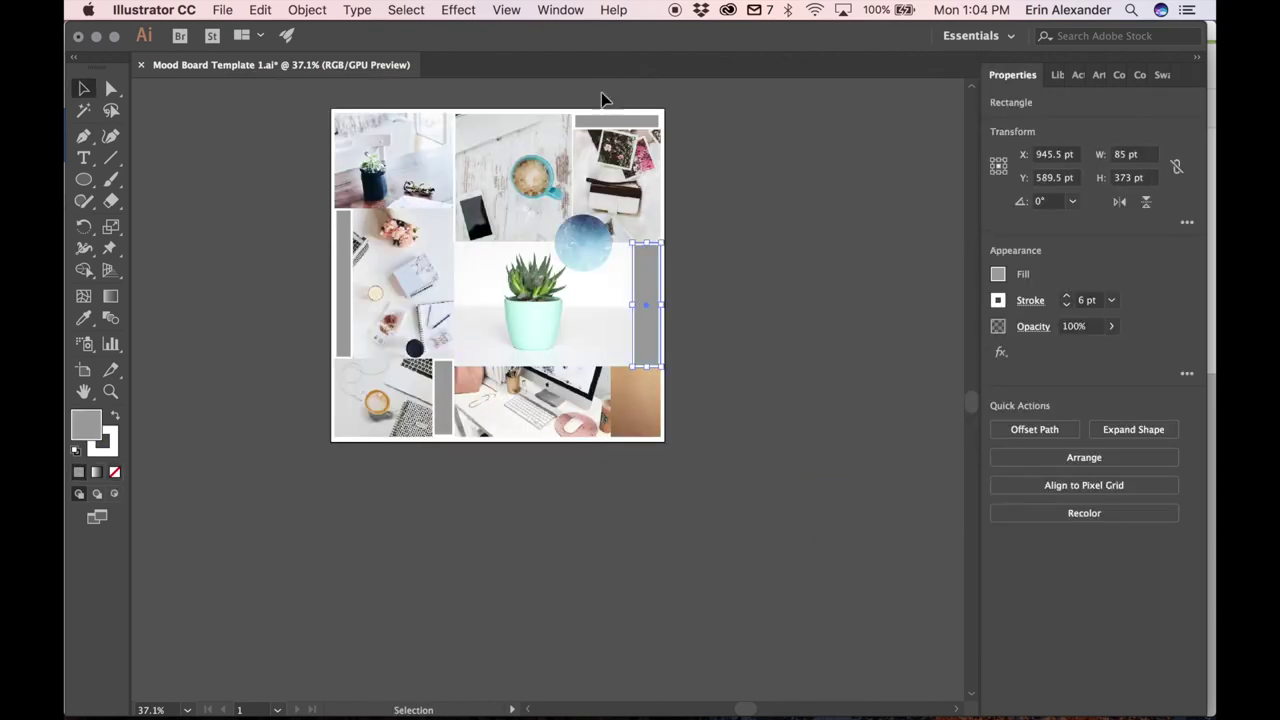
{"action": "left_click", "coordinate": [600, 121]}
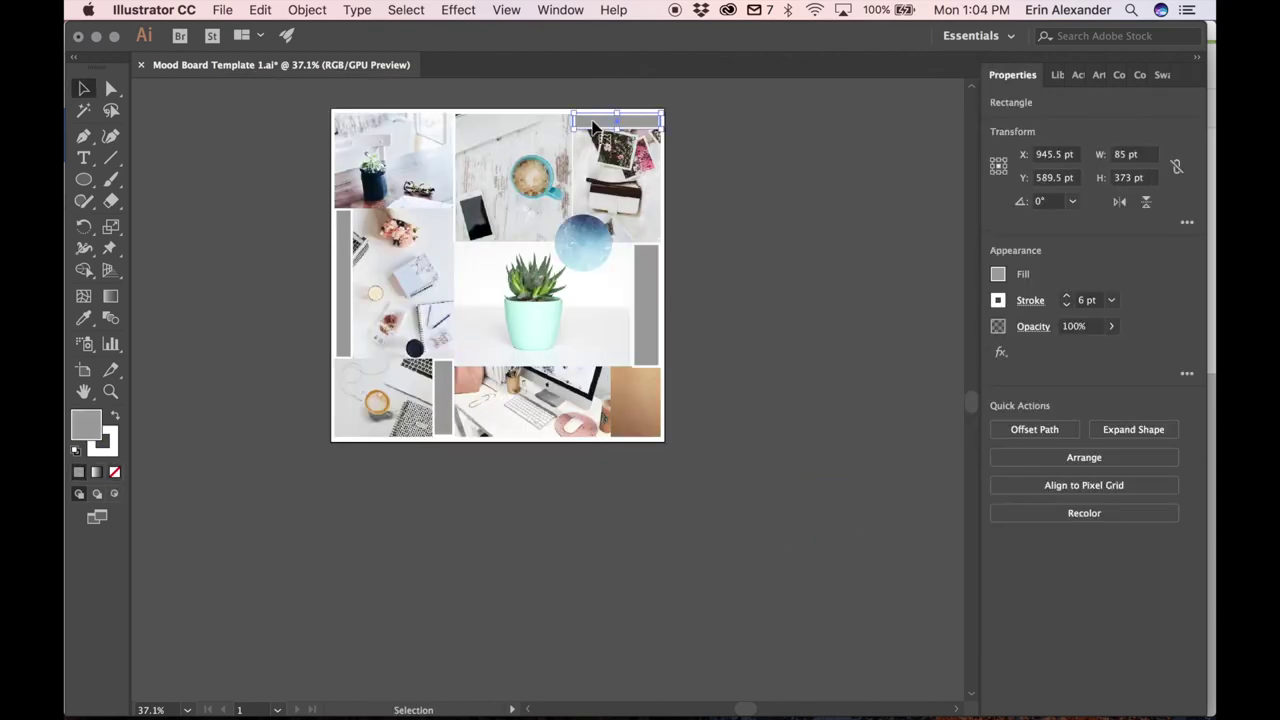
{"action": "left_click", "coordinate": [85, 320]}
Fill the top grey strip with a light tan sampled from the coffee photo
{"action": "left_click", "coordinate": [538, 361]}
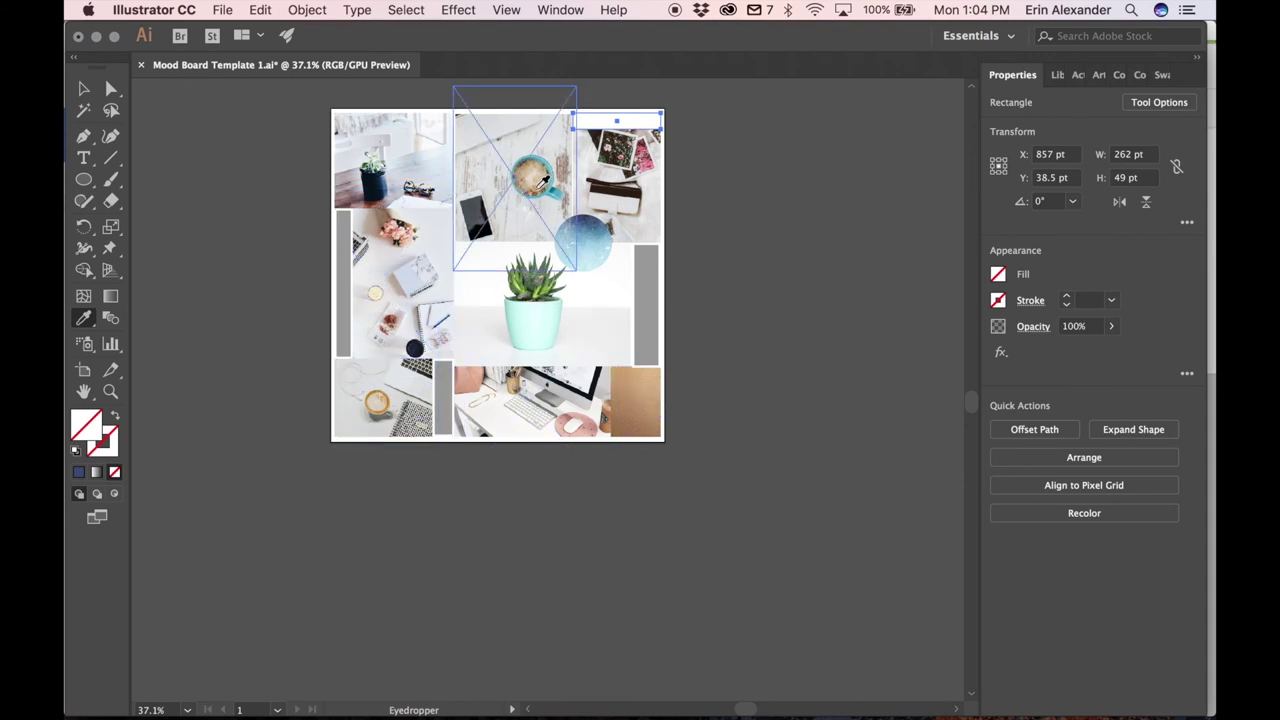
{"action": "left_click", "coordinate": [541, 188]}
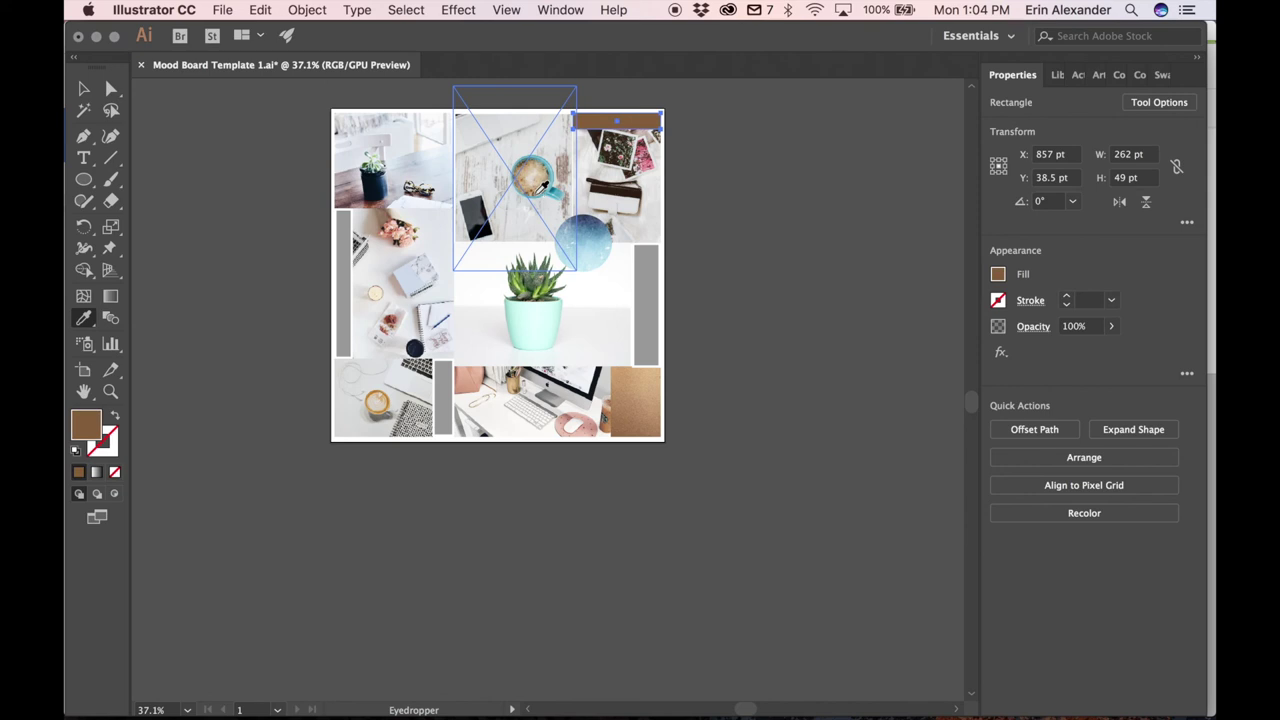
{"action": "left_click", "coordinate": [538, 184]}
{"action": "left_click", "coordinate": [84, 89]}
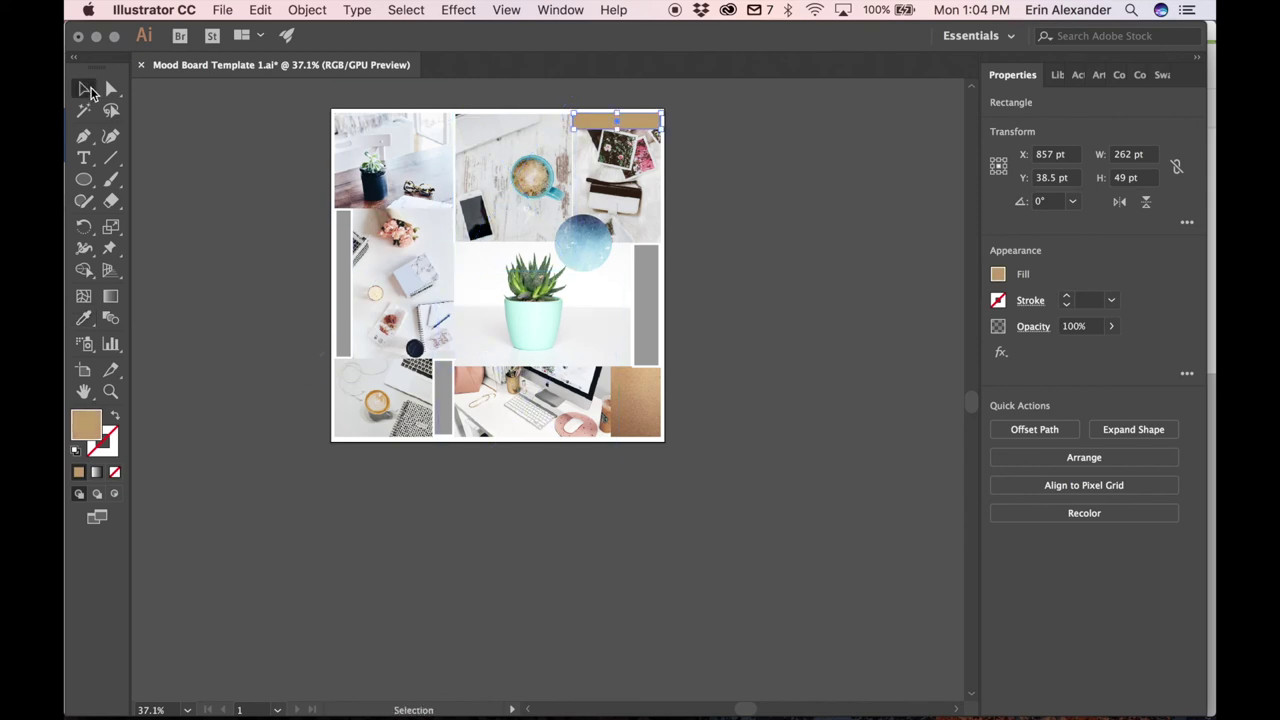
Eyedropper the left grey strip pale pink from the notebook photo
{"action": "left_click", "coordinate": [337, 232]}
{"action": "left_click", "coordinate": [84, 317]}
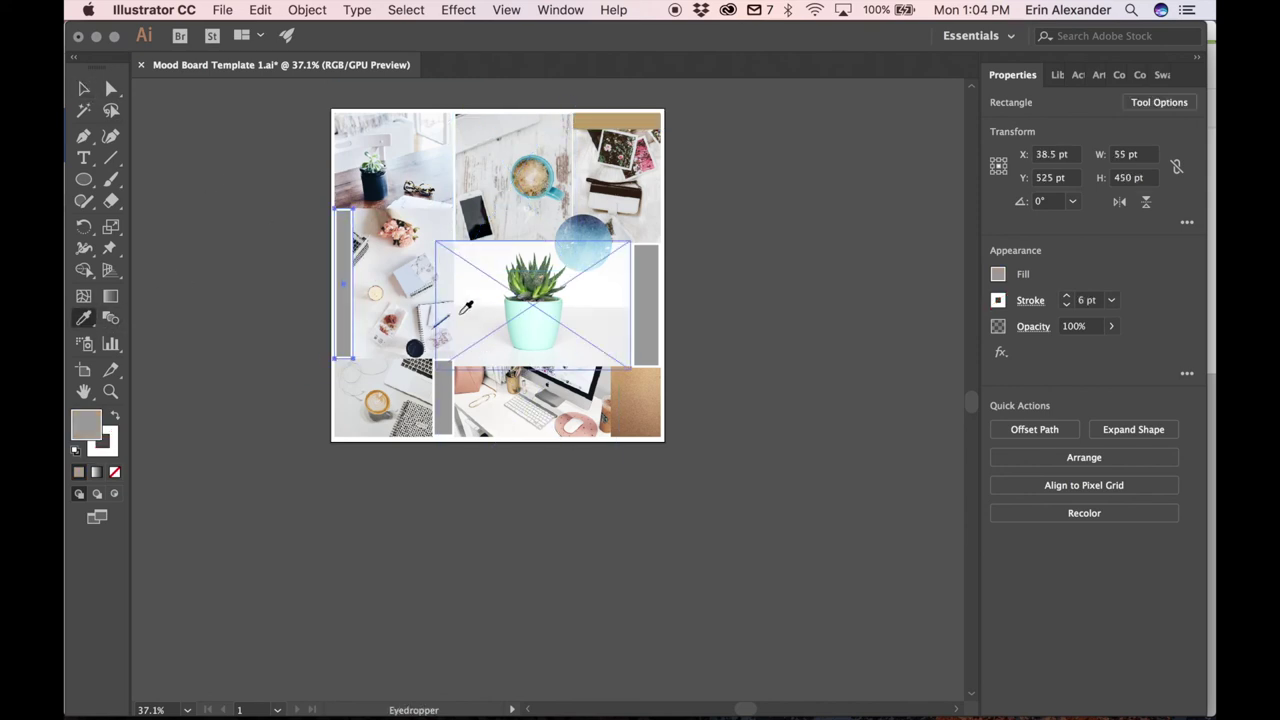
{"action": "left_click", "coordinate": [397, 235]}
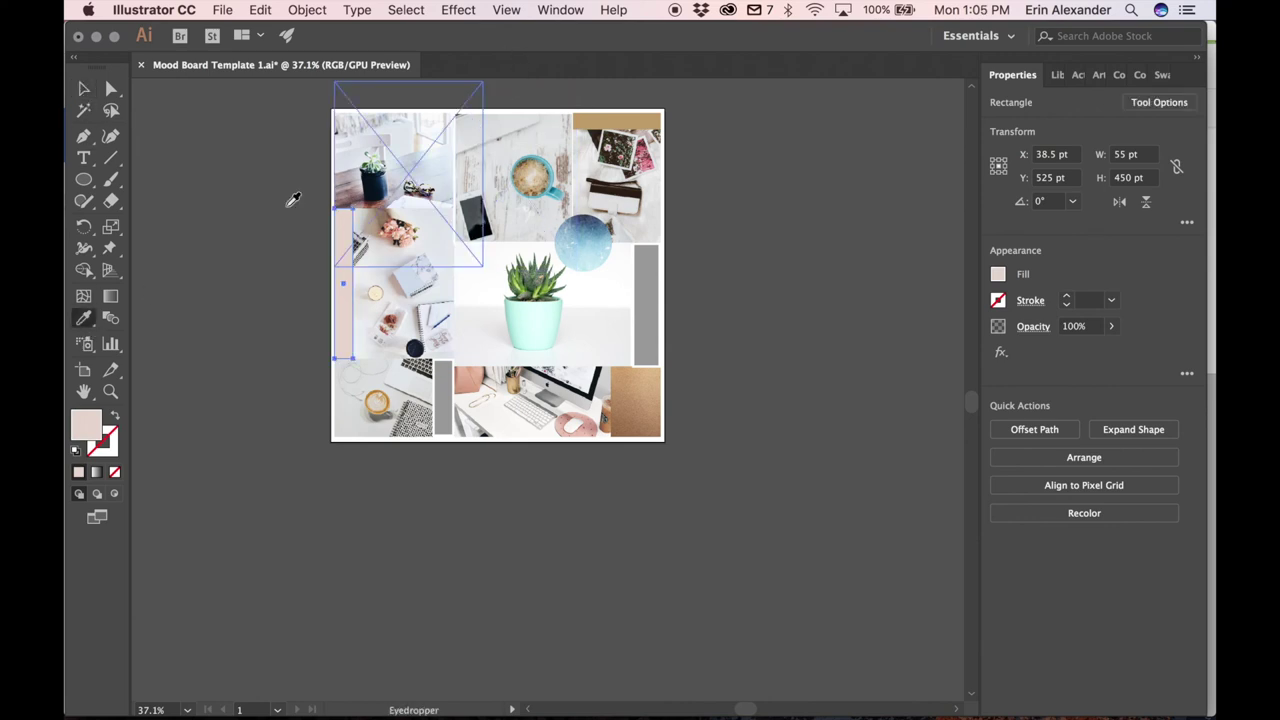
{"action": "left_click", "coordinate": [84, 89]}
Fill the small bottom strip with mint sampled from the plant pot
{"action": "left_click", "coordinate": [443, 397]}
{"action": "key", "text": "i"}
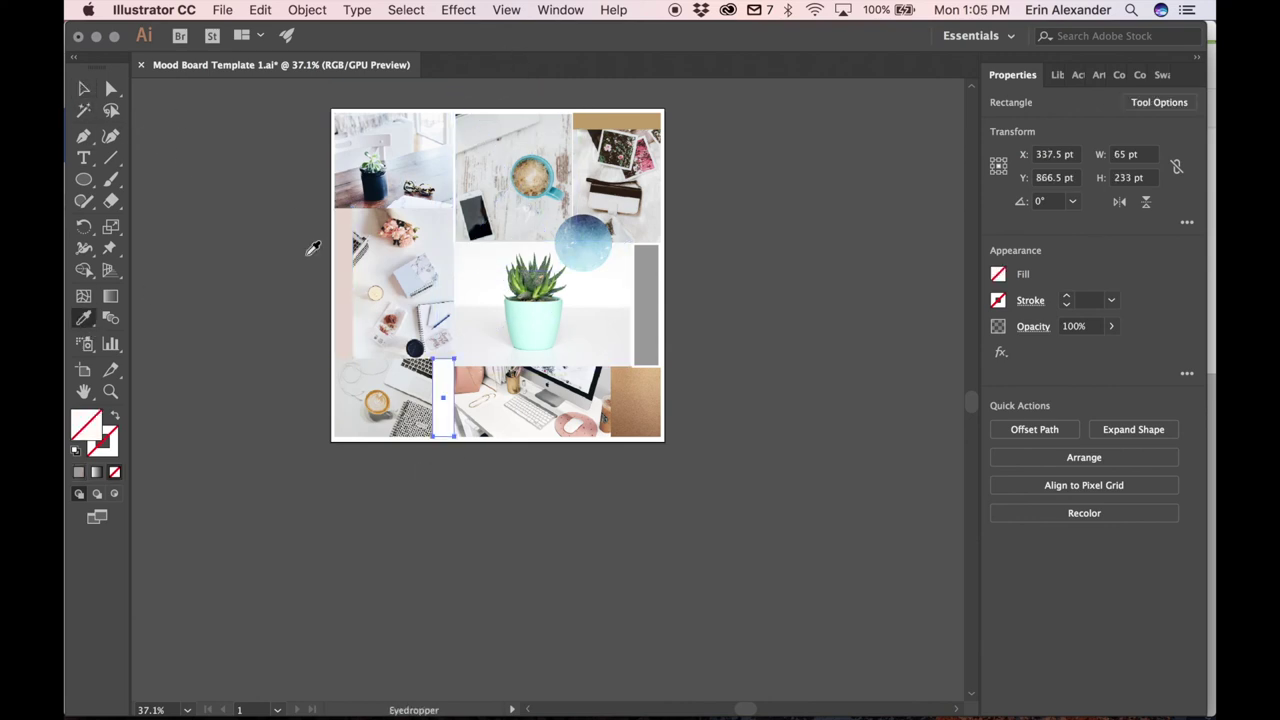
{"action": "left_click", "coordinate": [560, 302]}
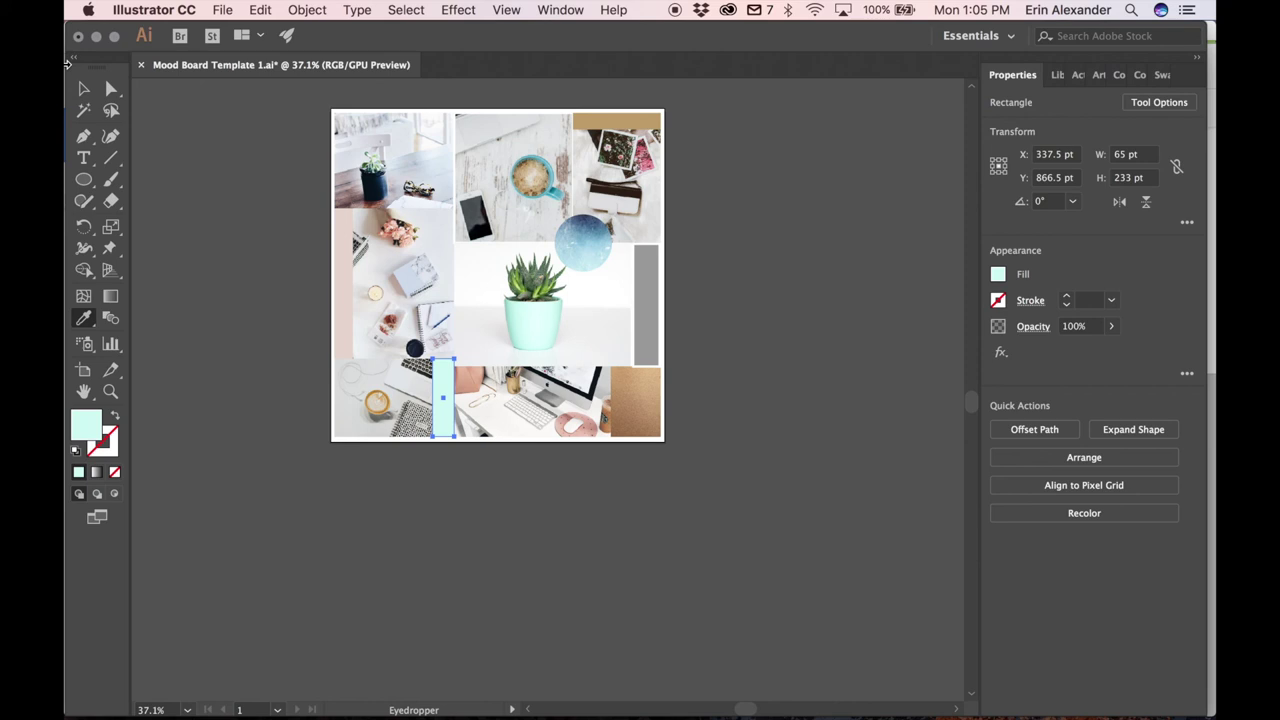
{"action": "left_click", "coordinate": [84, 90]}
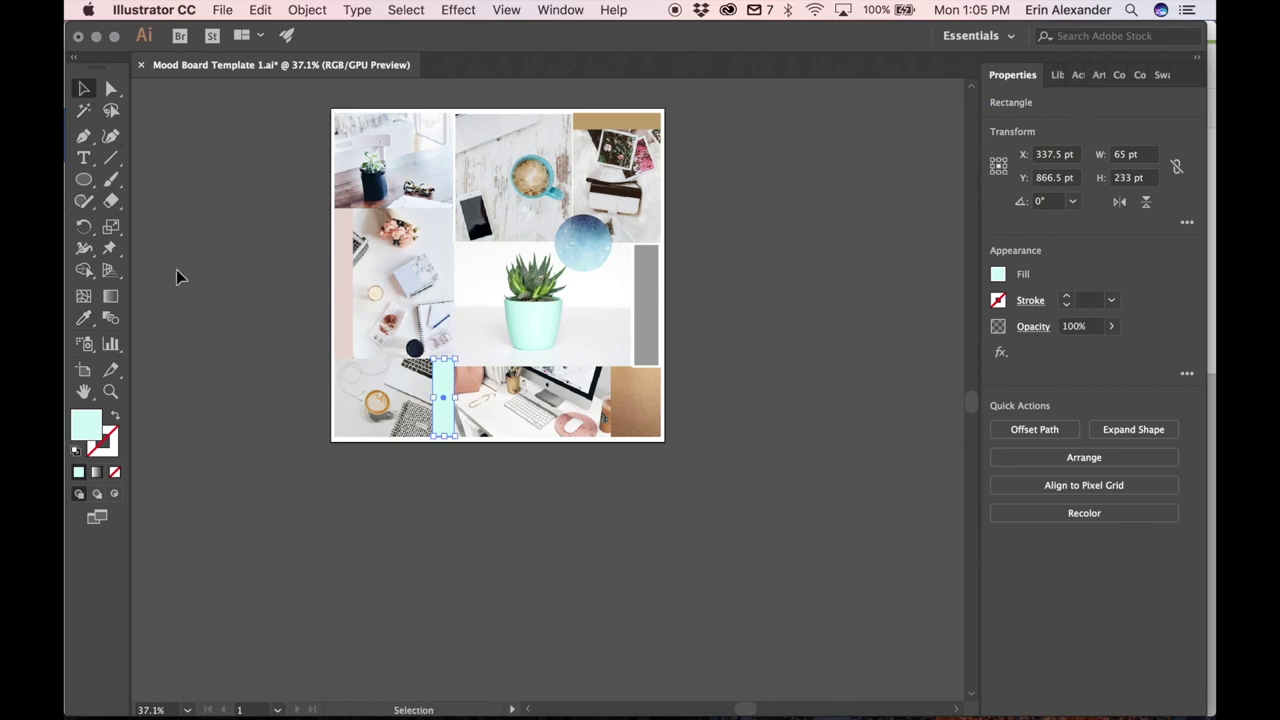
{"action": "scroll", "coordinate": [360, 357], "scroll_direction": "up", "scroll_amount": 2}
Alt-drag copies of the pink and mint strips above the artboard, leaving the tan strip in place
{"action": "scroll", "coordinate": [427, 488], "scroll_direction": "up", "scroll_amount": 2}
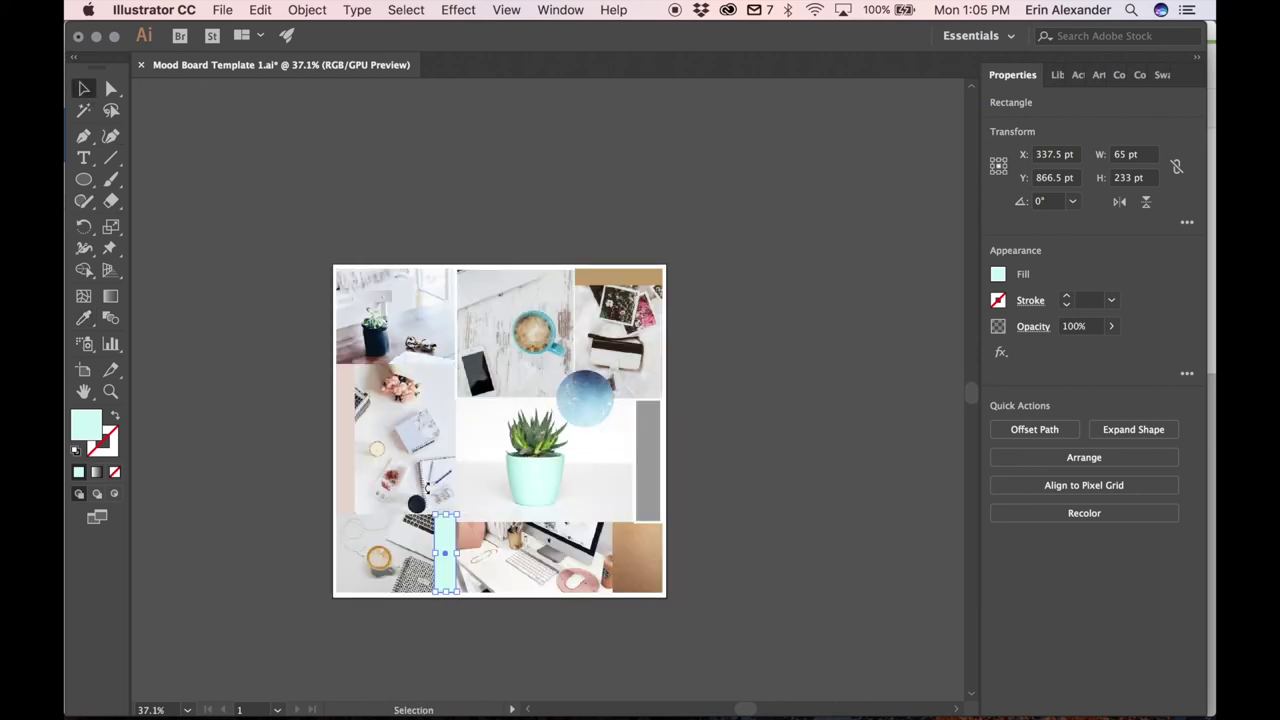
{"action": "scroll", "coordinate": [427, 488], "scroll_direction": "up", "scroll_amount": 2}
{"action": "left_click_drag", "start_coordinate": [445, 540], "coordinate": [404, 278]}
{"action": "left_click_drag", "start_coordinate": [337, 557], "coordinate": [430, 290]}
{"action": "left_click", "coordinate": [603, 395]}
{"action": "left_click_drag", "start_coordinate": [603, 395], "coordinate": [460, 318]}
{"action": "left_click", "coordinate": [730, 238]}
{"action": "key", "text": "super+z"}
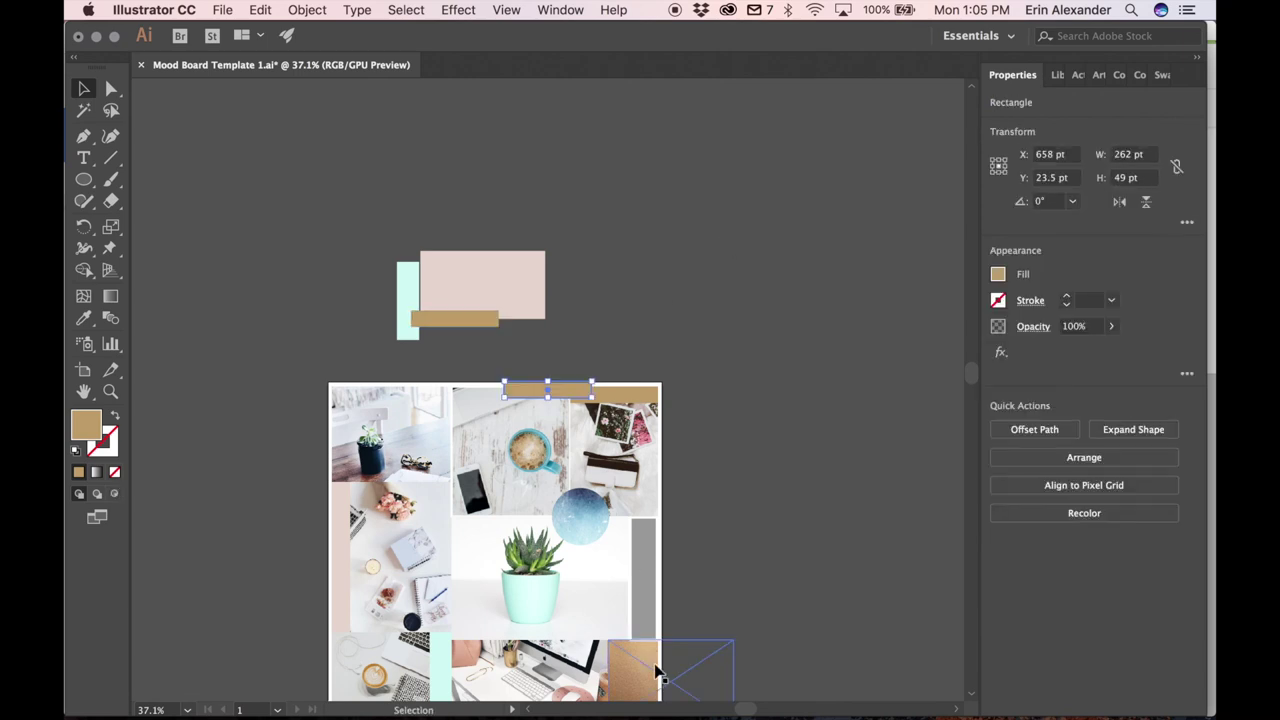
{"action": "key", "text": "super+z"}
{"action": "left_click", "coordinate": [583, 328]}
Eyedropper the right grey strip pale blue from a photo
{"action": "left_click", "coordinate": [642, 572]}
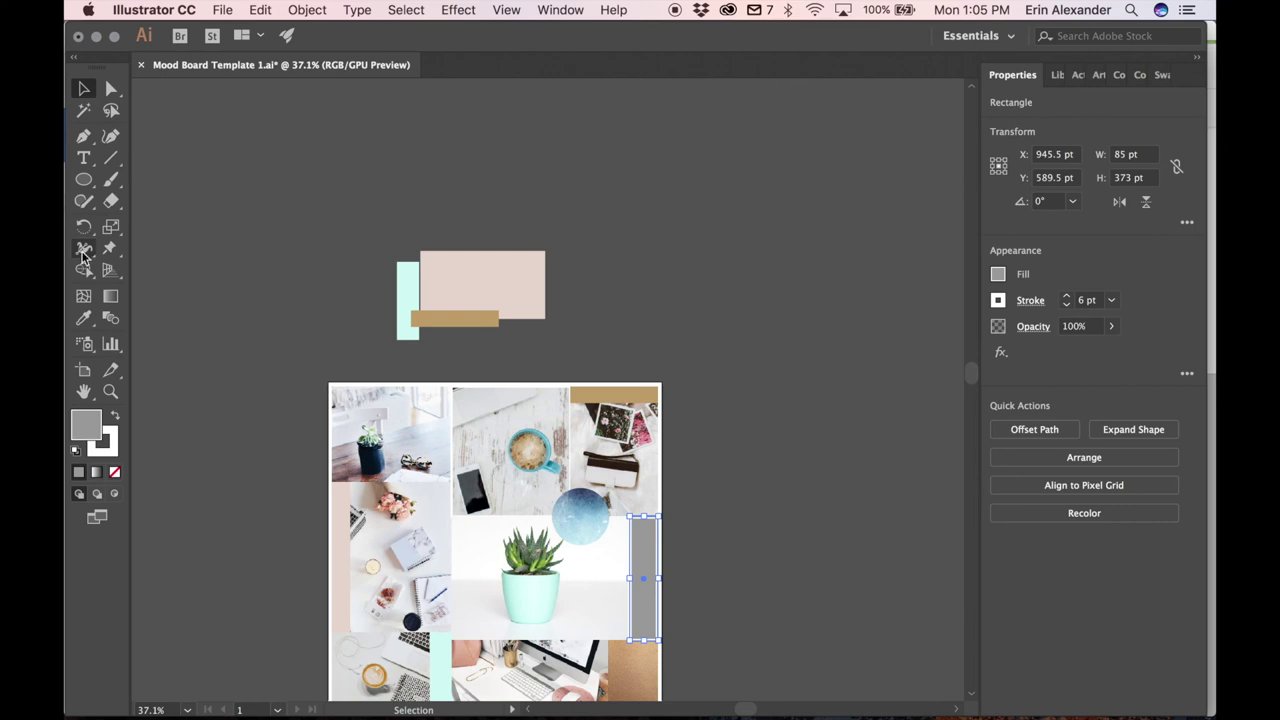
{"action": "left_click", "coordinate": [84, 318]}
{"action": "scroll", "coordinate": [392, 258], "scroll_direction": "down", "scroll_amount": 3}
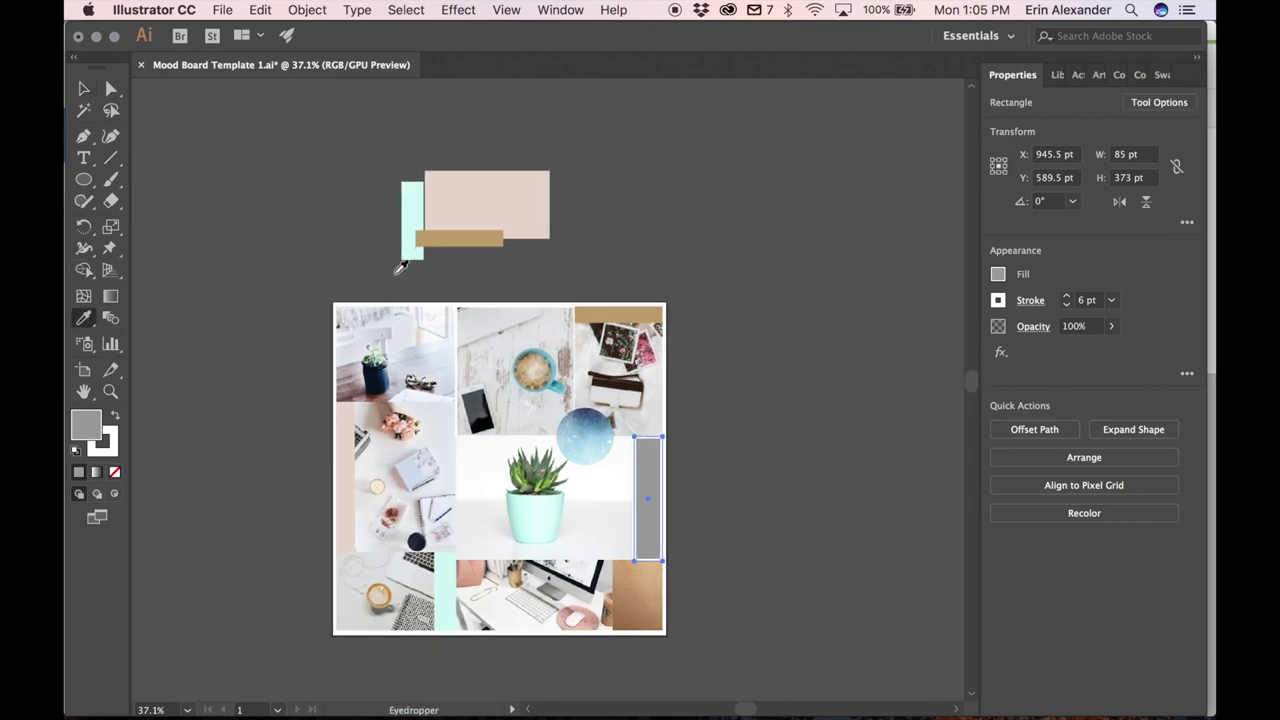
{"action": "left_click", "coordinate": [505, 345]}
{"action": "left_click", "coordinate": [84, 87]}
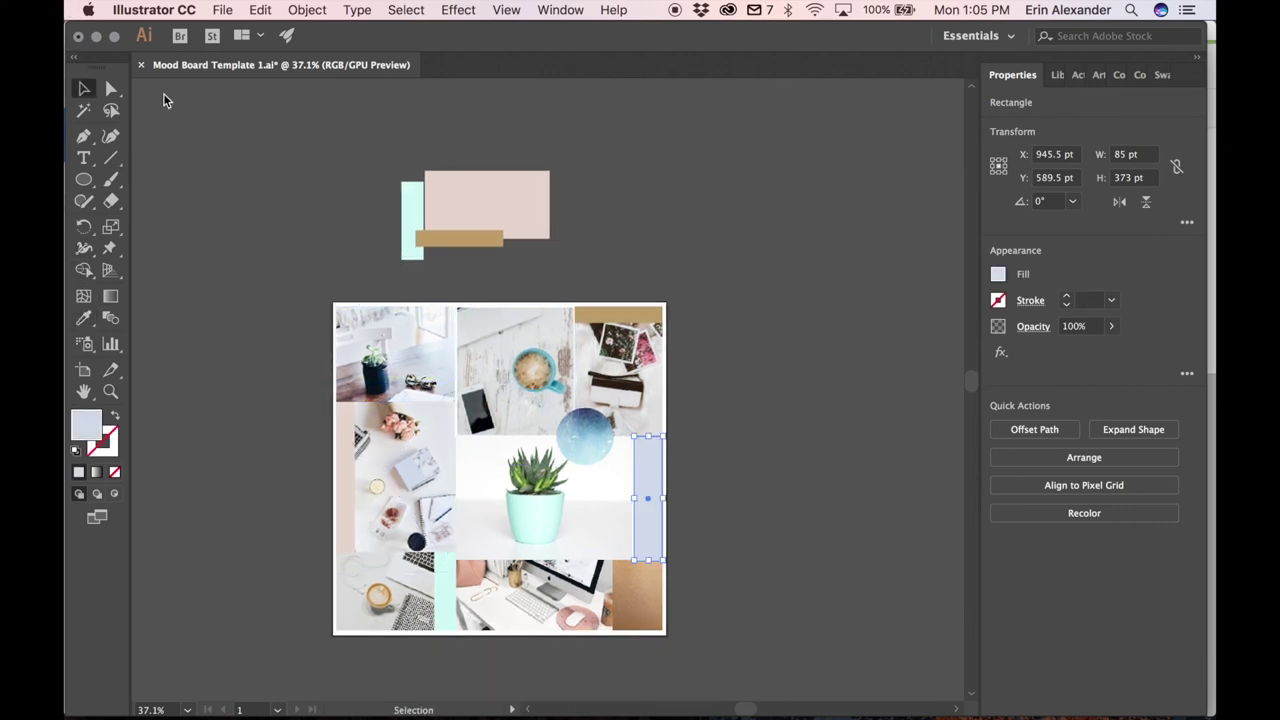
Paste a copy of the pale blue strip into the palette above the board
{"action": "key", "text": "ctrl+c"}
{"action": "key", "text": "ctrl+v"}
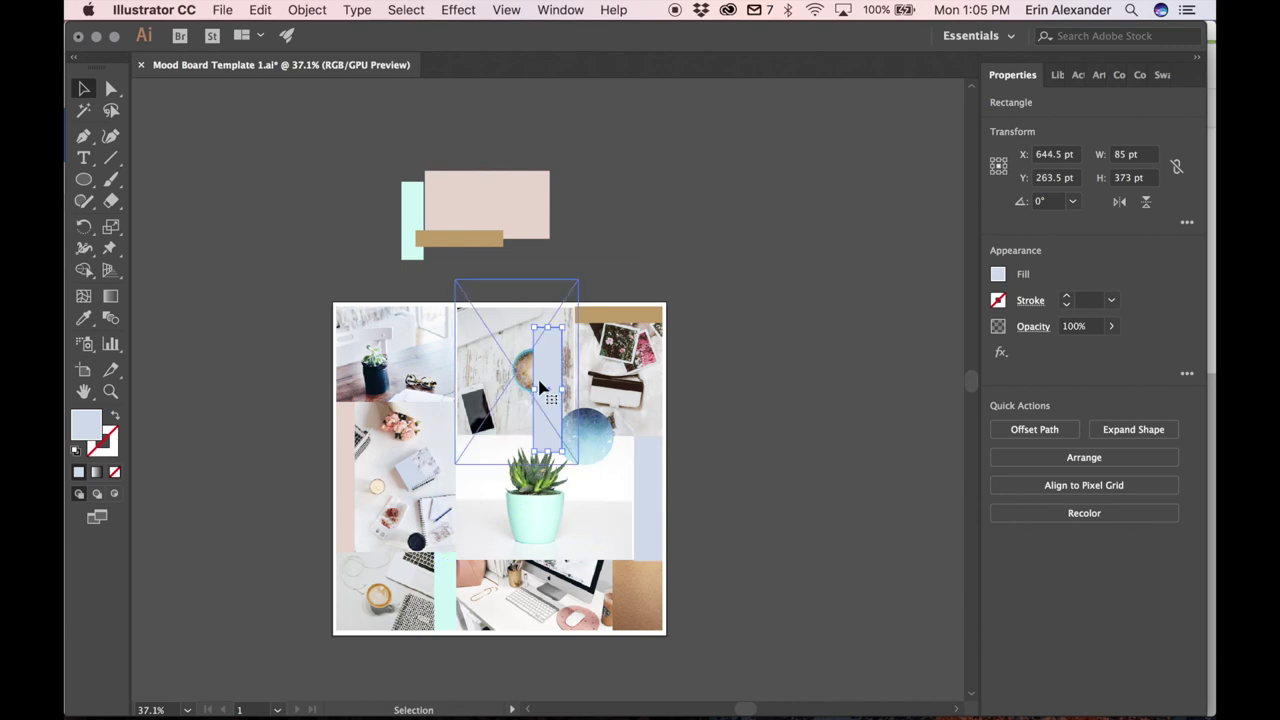
{"action": "left_click_drag", "start_coordinate": [547, 386], "coordinate": [490, 200]}
{"action": "left_click", "coordinate": [709, 136]}
{"action": "left_click", "coordinate": [789, 177]}
{"action": "left_click", "coordinate": [709, 191]}
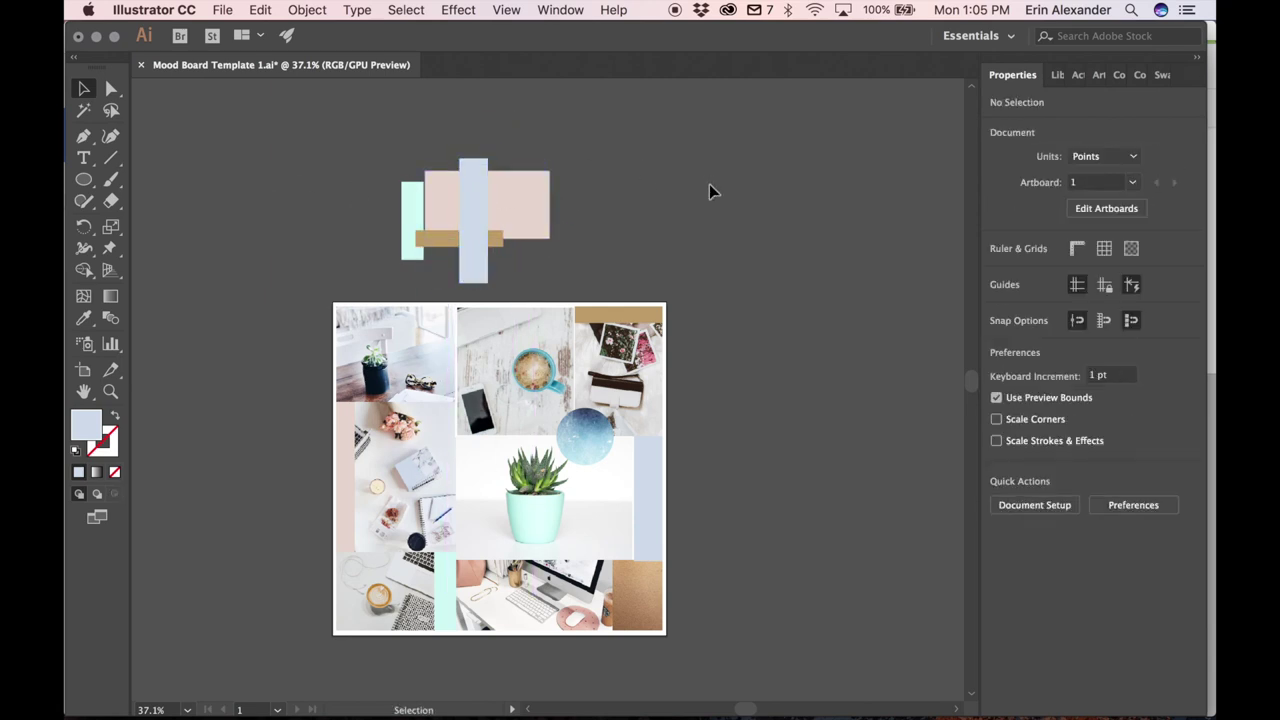
Resample the palette tan lighter and match the board's top-right strip to it
{"action": "left_click", "coordinate": [435, 240]}
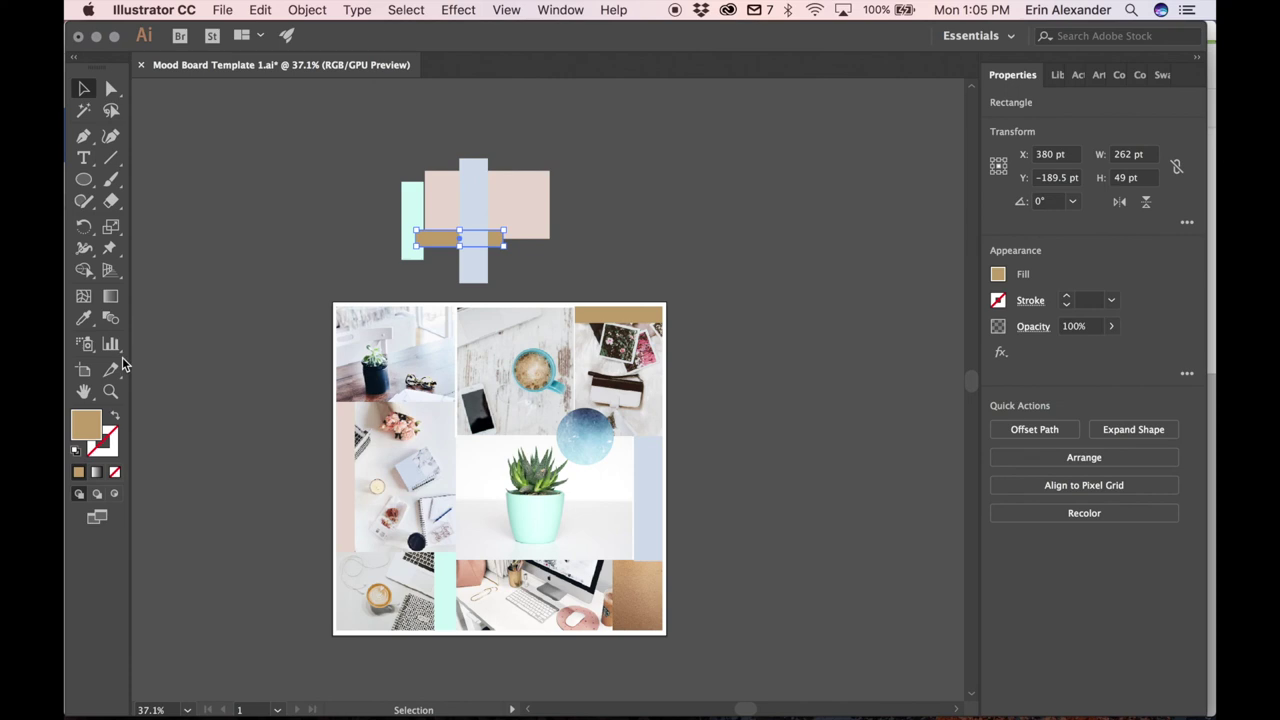
{"action": "left_click", "coordinate": [83, 319]}
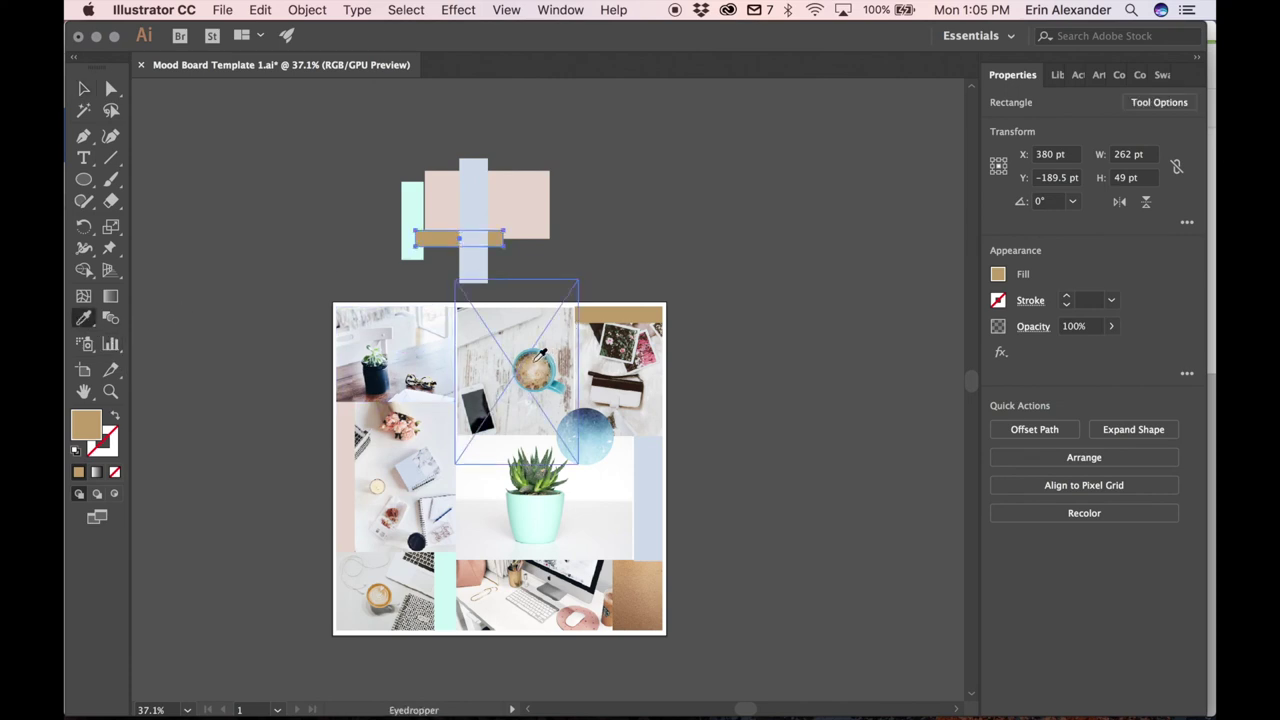
{"action": "left_click", "coordinate": [83, 88]}
{"action": "left_click", "coordinate": [578, 146]}
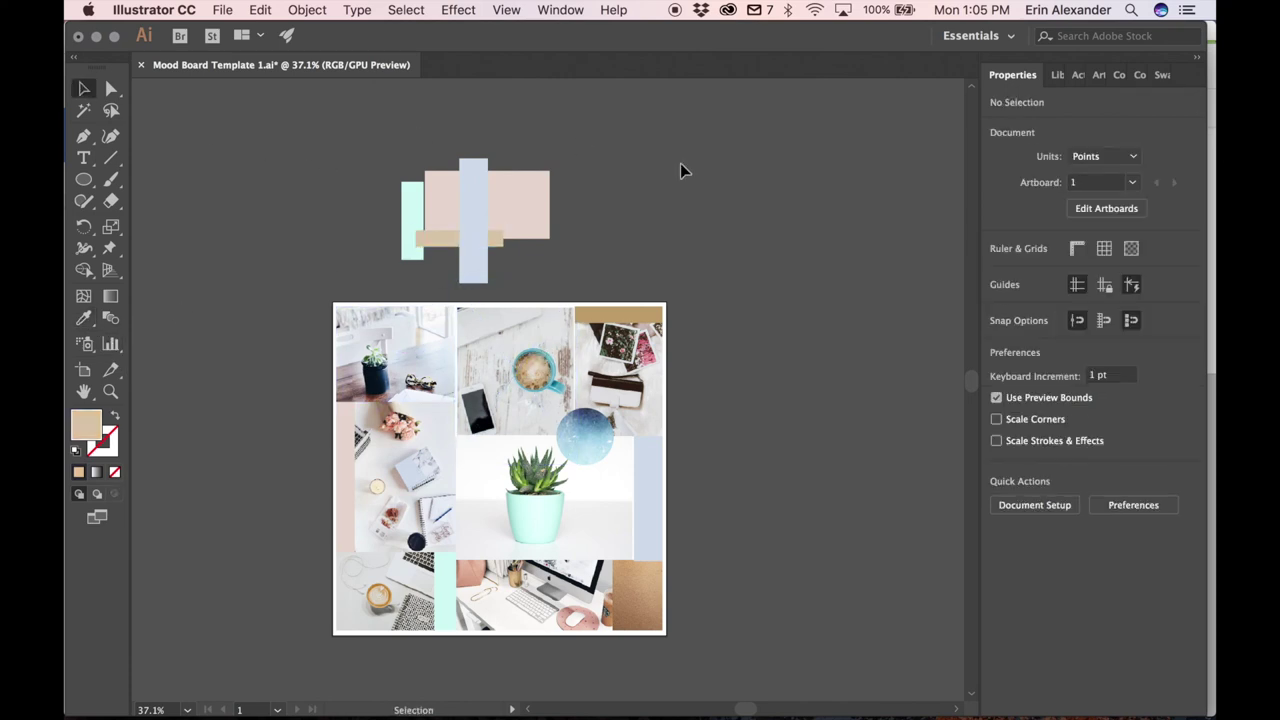
{"action": "left_click", "coordinate": [618, 315]}
{"action": "left_click", "coordinate": [83, 319]}
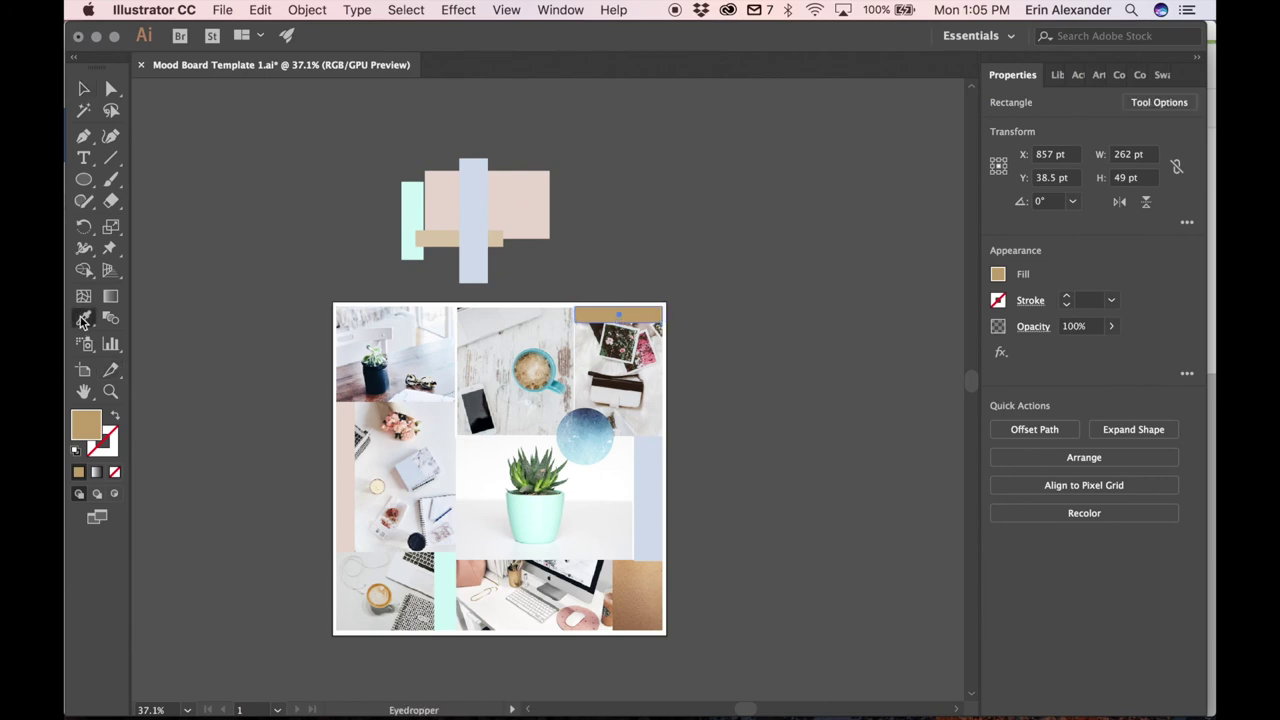
{"action": "left_click", "coordinate": [444, 239]}
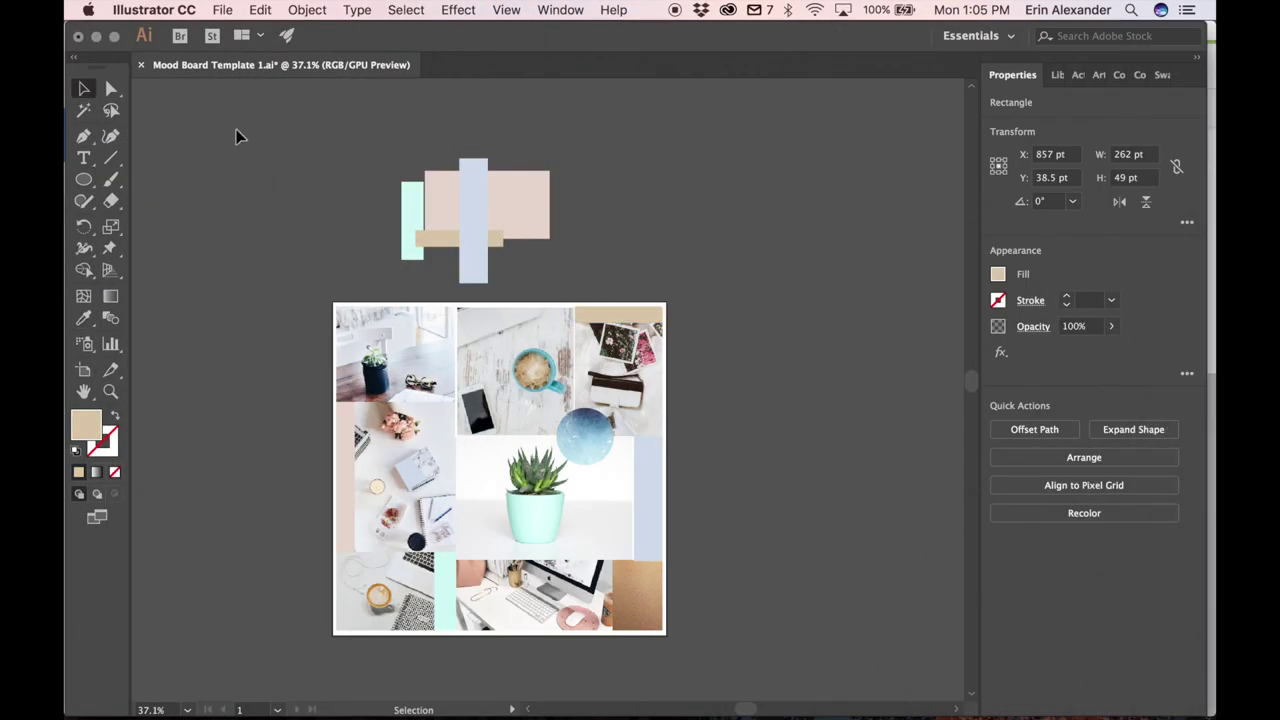
Select all objects, apply a white 6 pt stroke, then fit the board in view
{"action": "left_click", "coordinate": [851, 245]}
{"action": "scroll", "coordinate": [851, 247], "scroll_direction": "down", "scroll_amount": 5}
{"action": "scroll", "coordinate": [851, 247], "scroll_direction": "right", "scroll_amount": 2}
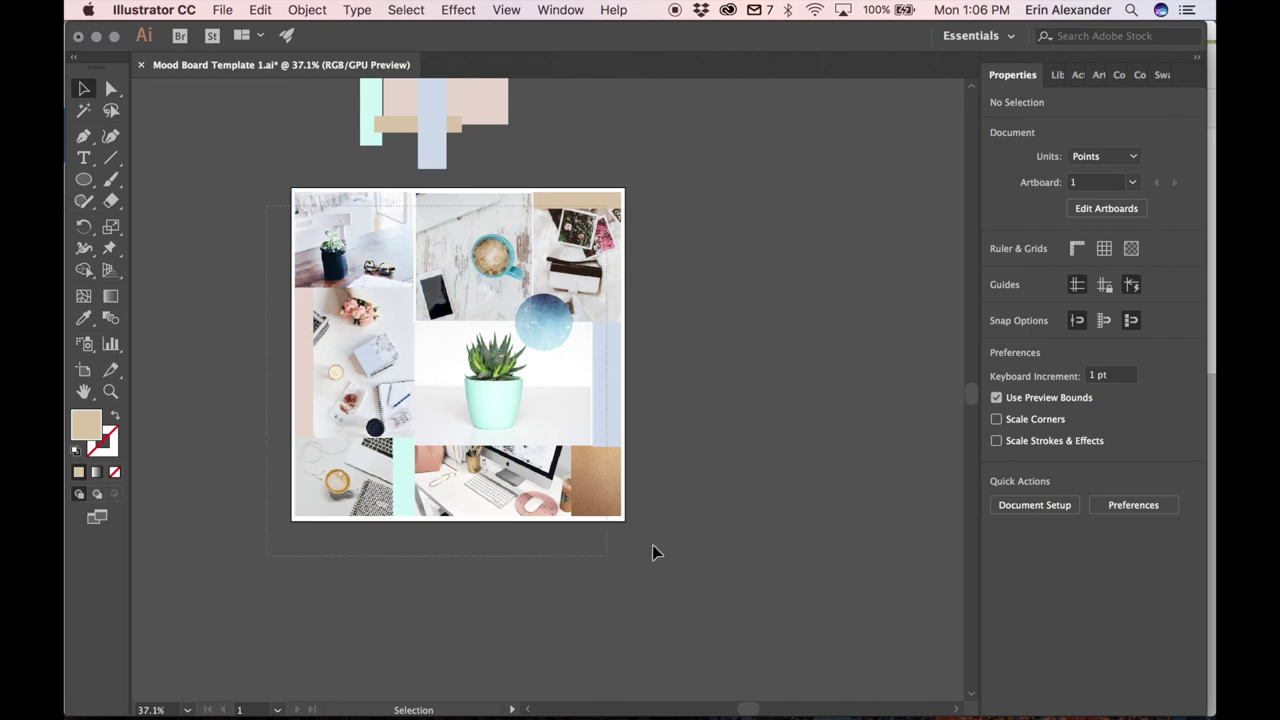
{"action": "key", "text": "super+a"}
{"action": "left_click", "coordinate": [996, 302]}
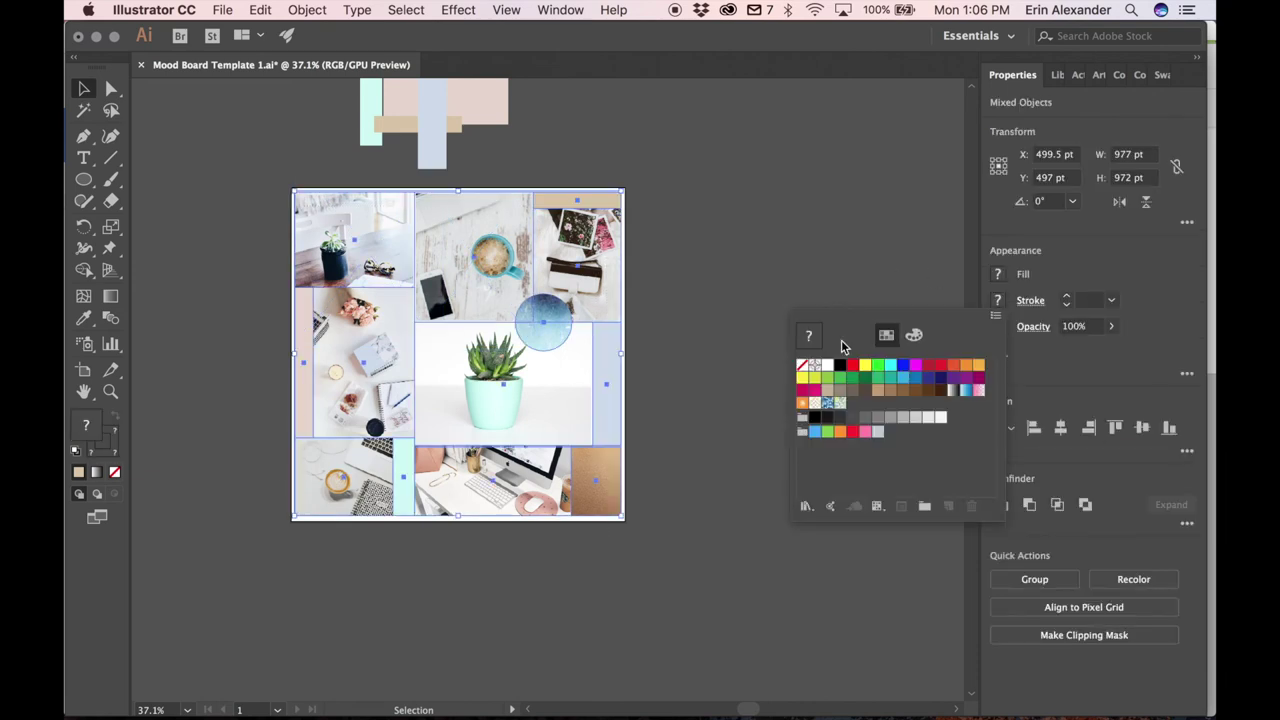
{"action": "left_click", "coordinate": [828, 366]}
{"action": "left_click", "coordinate": [1111, 300]}
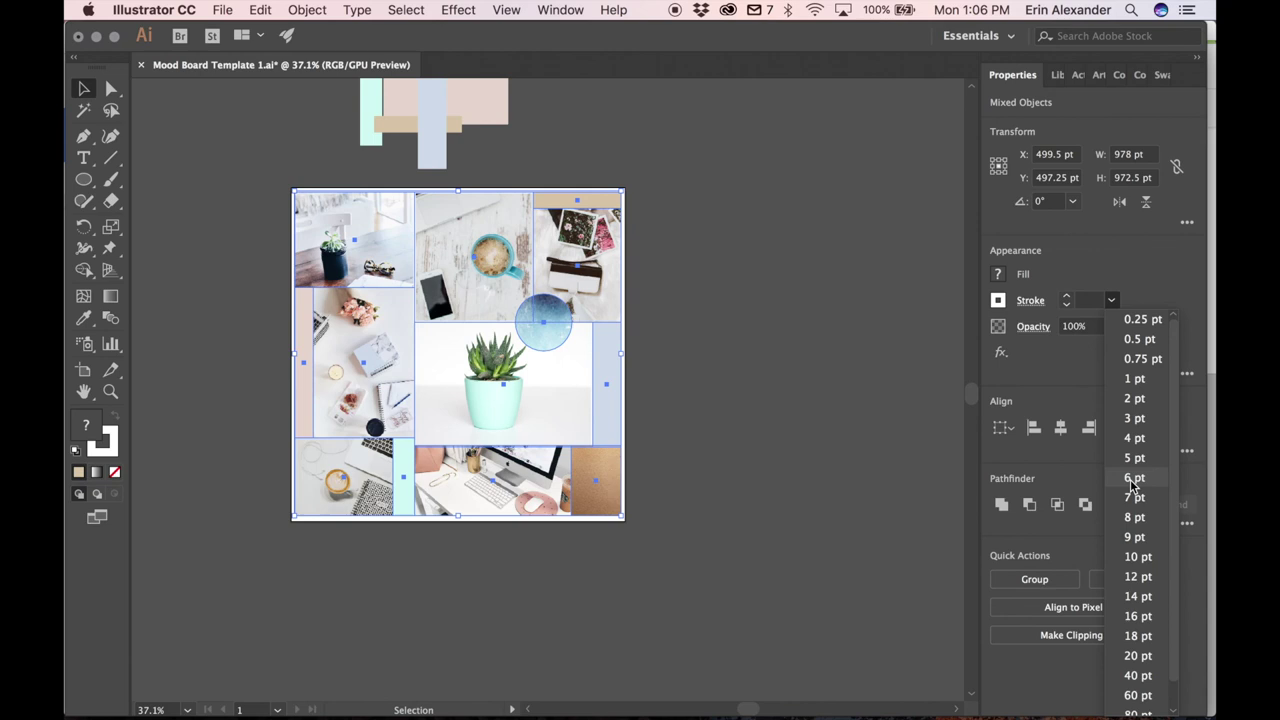
{"action": "left_click", "coordinate": [1134, 480]}
{"action": "key", "text": "super+0"}
{"action": "left_click", "coordinate": [822, 487]}
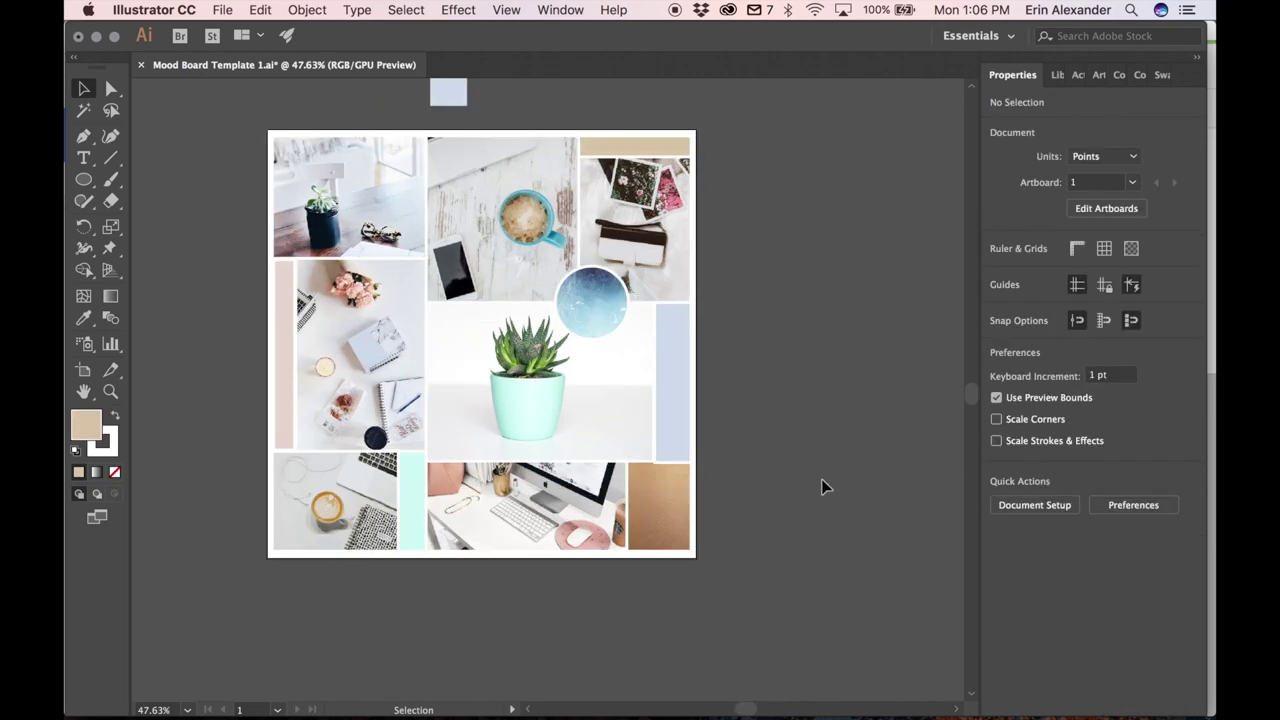